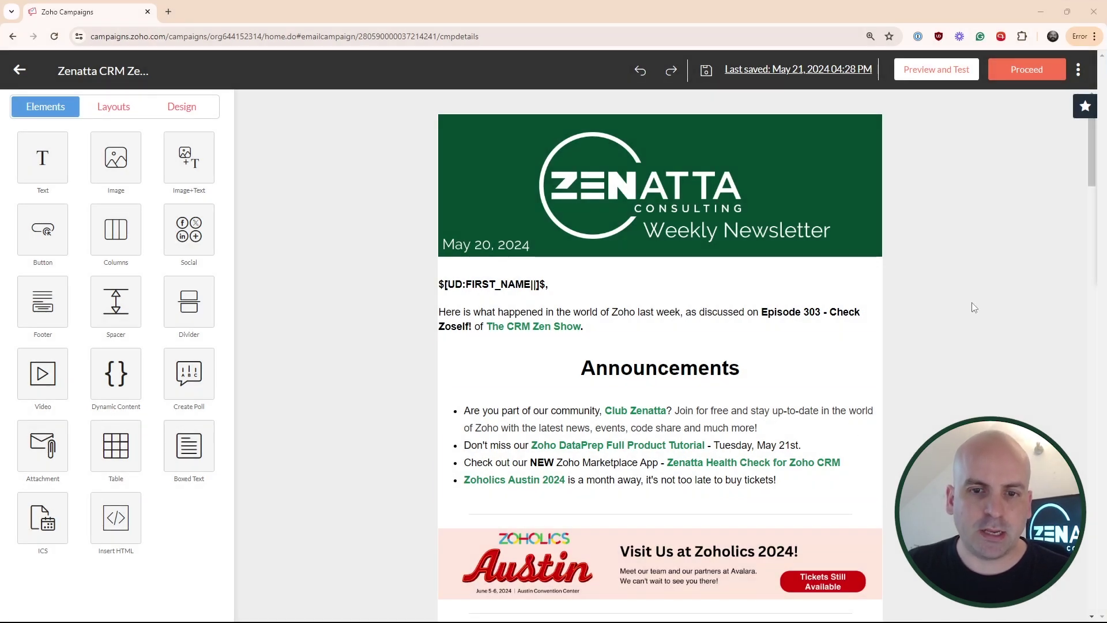
Step: Examine the newsletter's sections from Announcements and Zoho News down to Implementation of the Week
scroll(817, 371, "down", 4)
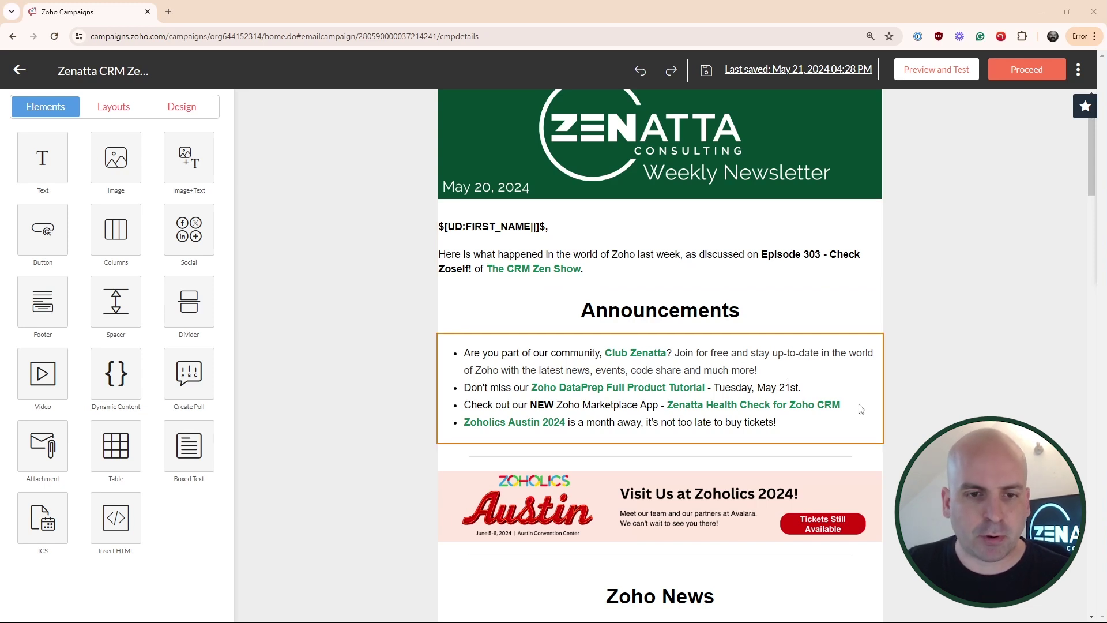
scroll(853, 404, "up", 1)
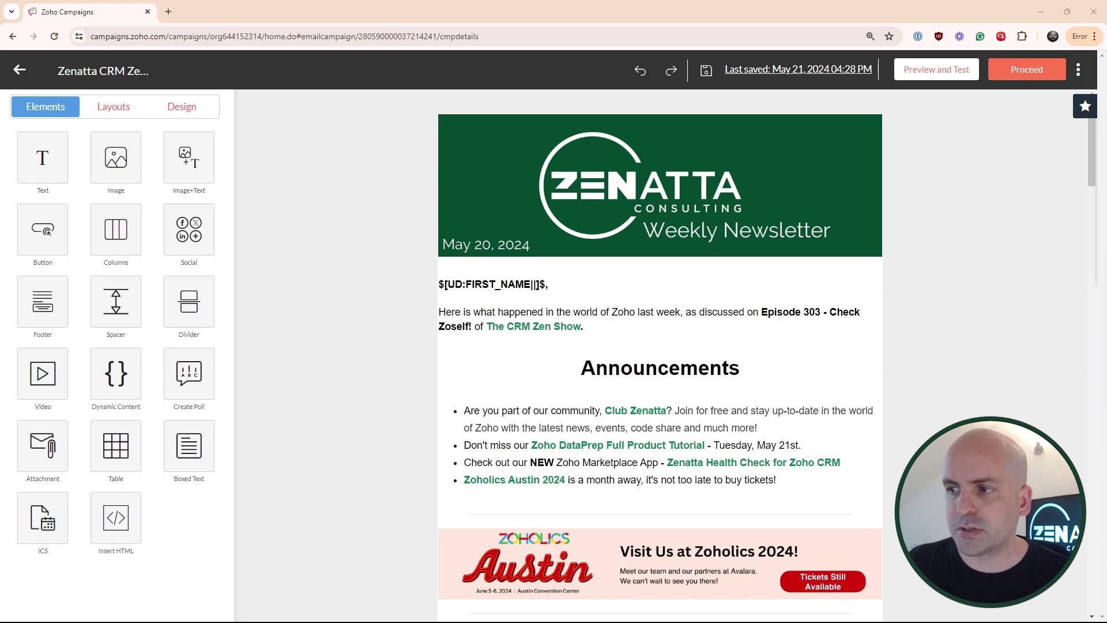
scroll(744, 360, "down", 3)
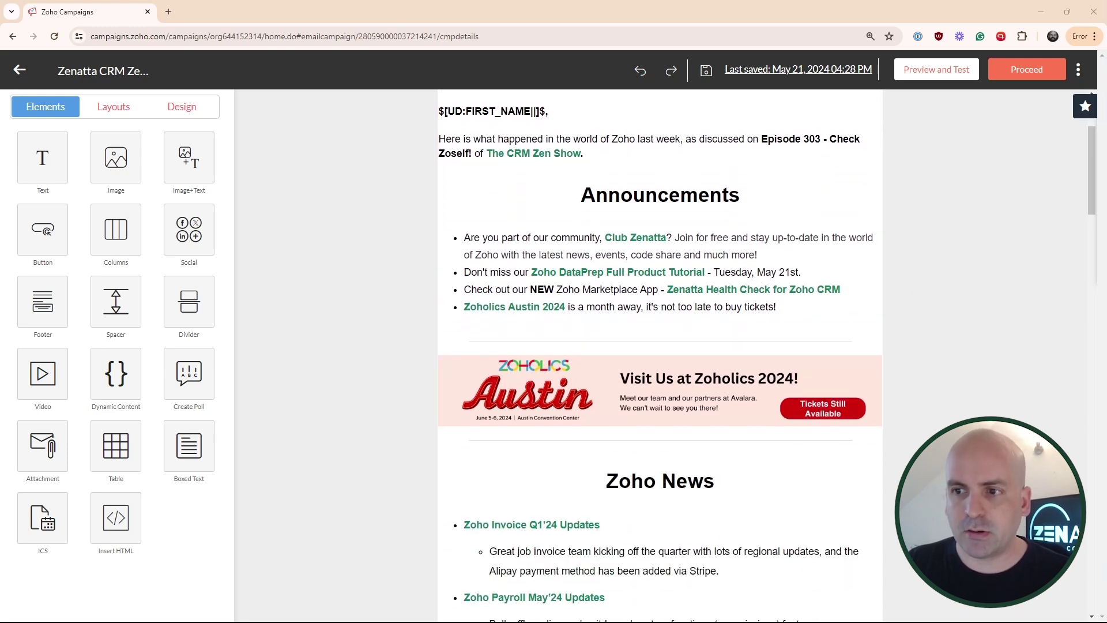
scroll(827, 288, "down", 4)
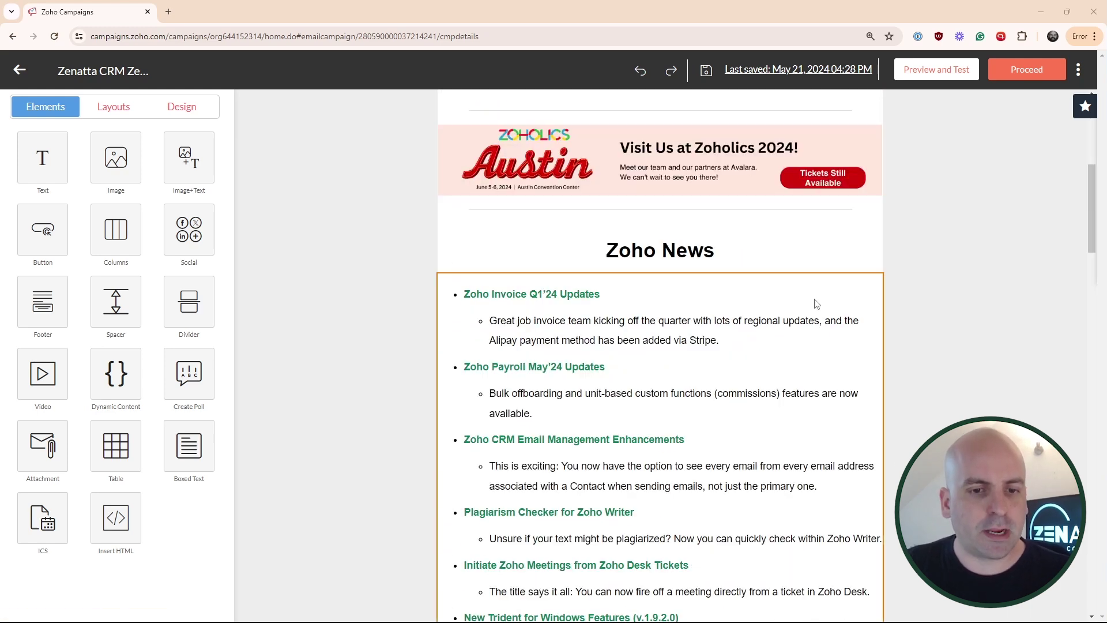
scroll(827, 288, "down", 8)
scroll(811, 303, "down", 6)
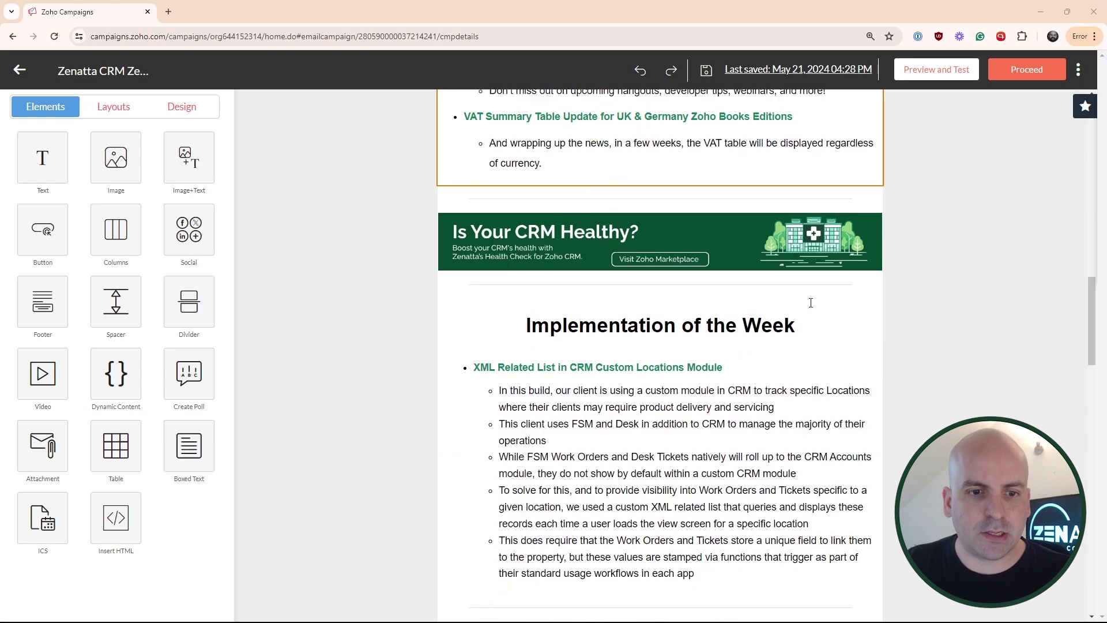
scroll(811, 302, "up", 6)
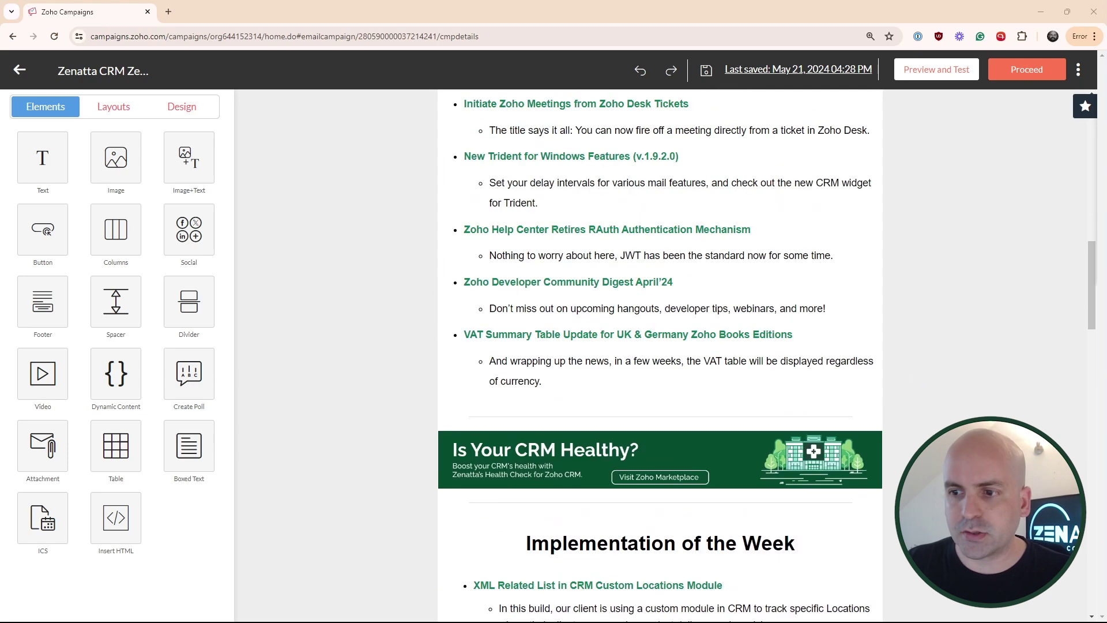
scroll(790, 360, "up", 5)
scroll(790, 361, "down", 10)
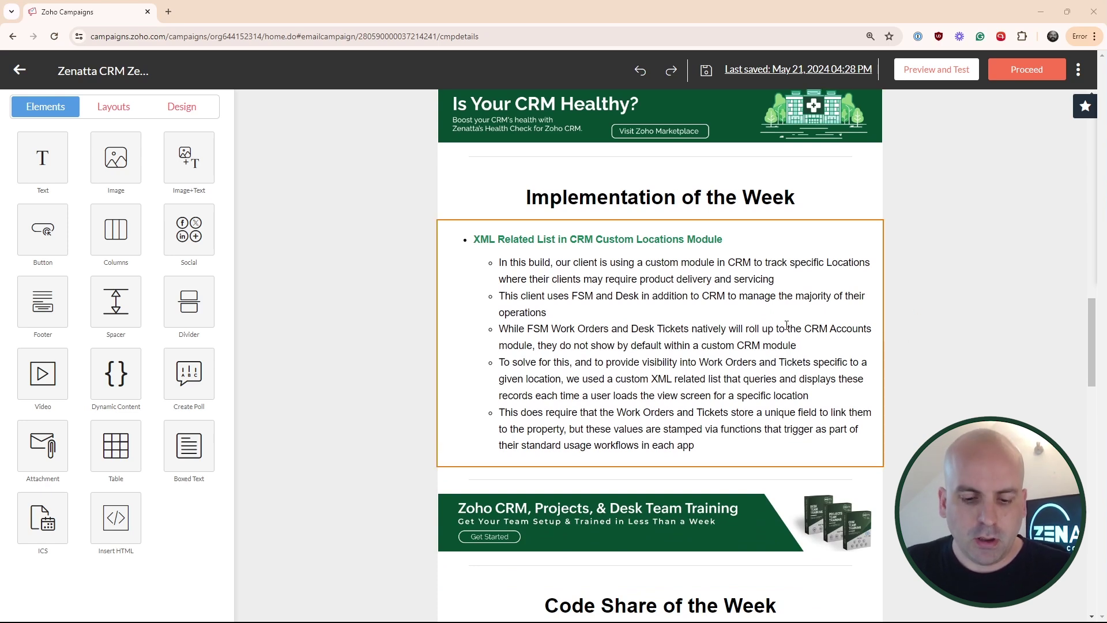
Step: Try clearing the Implementation of the Week text block, including its leftover bullet, and pasting the XML Related List content into it
left_click(706, 368)
key("ctrl+a")
key("ctrl+c")
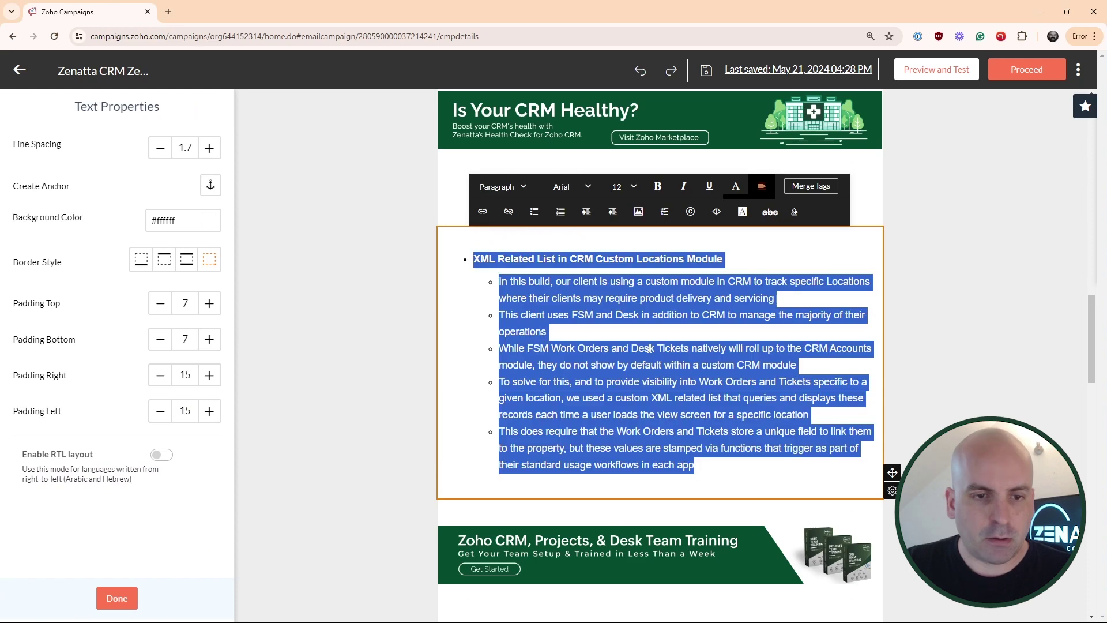
key("BackSpace")
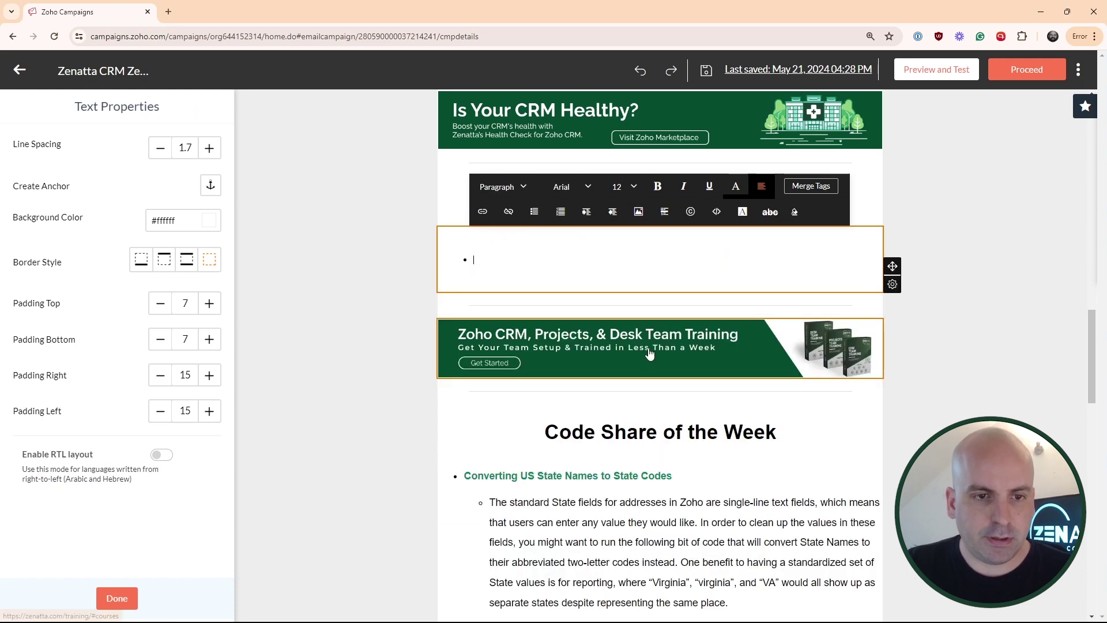
key("BackSpace")
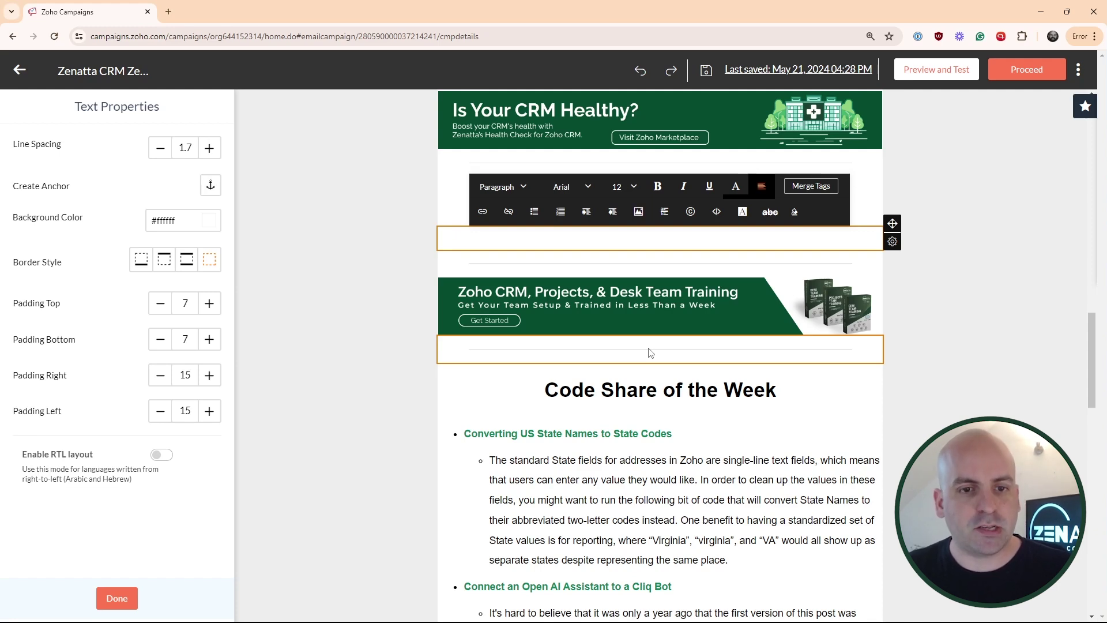
key("ctrl+v")
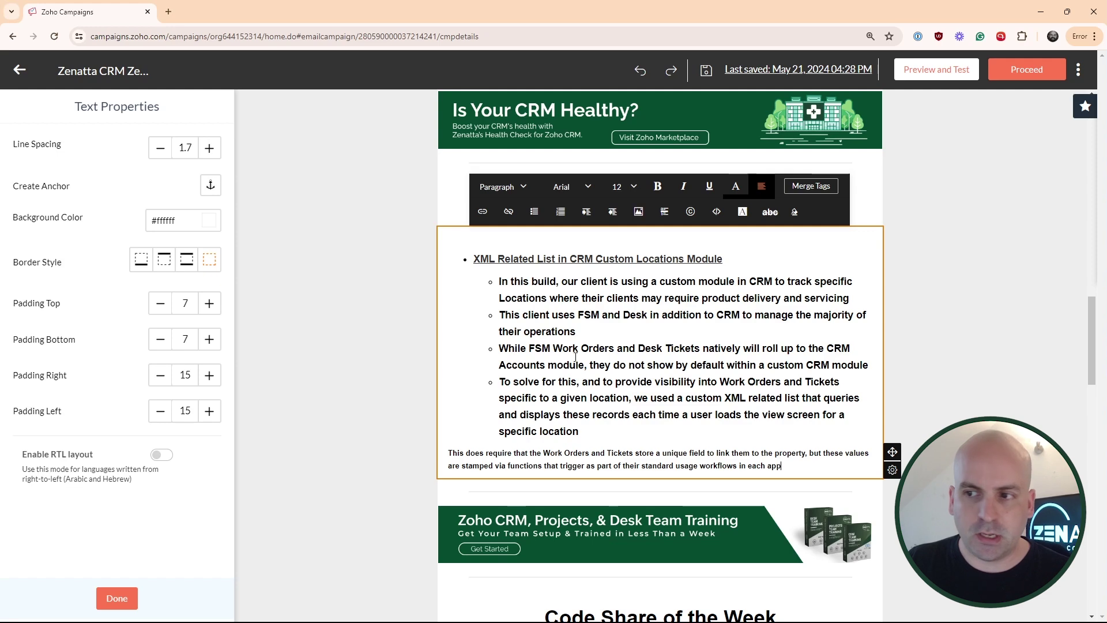
Step: Check the Implementation of the Week list in the Episode 303 Google Docs document, then return to the newsletter in Zoho Campaigns
key("alt+Tab")
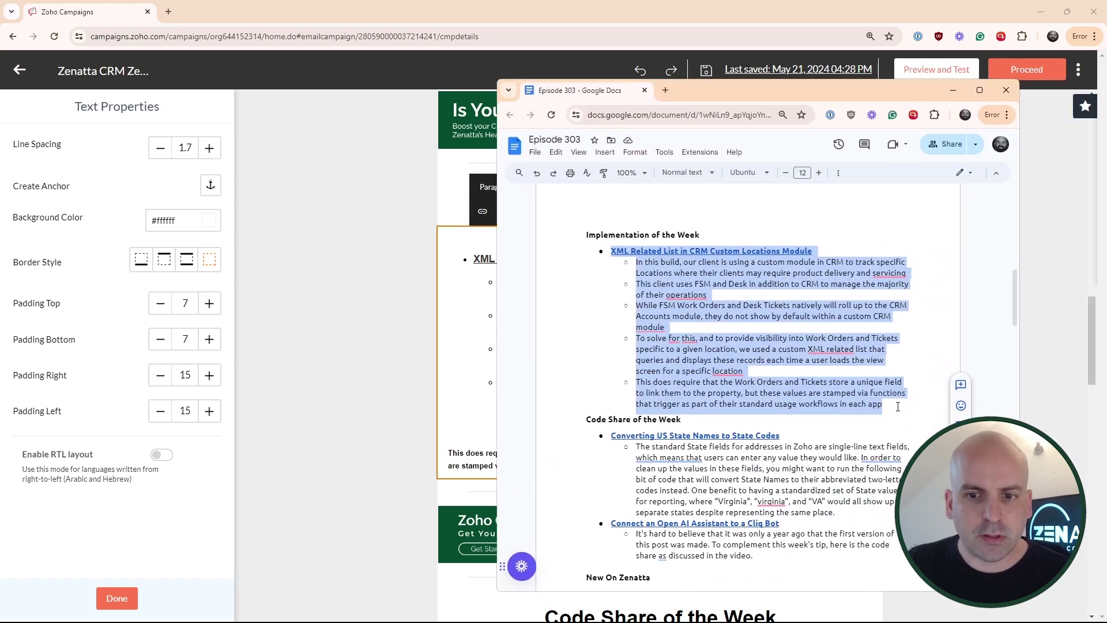
left_click(896, 407)
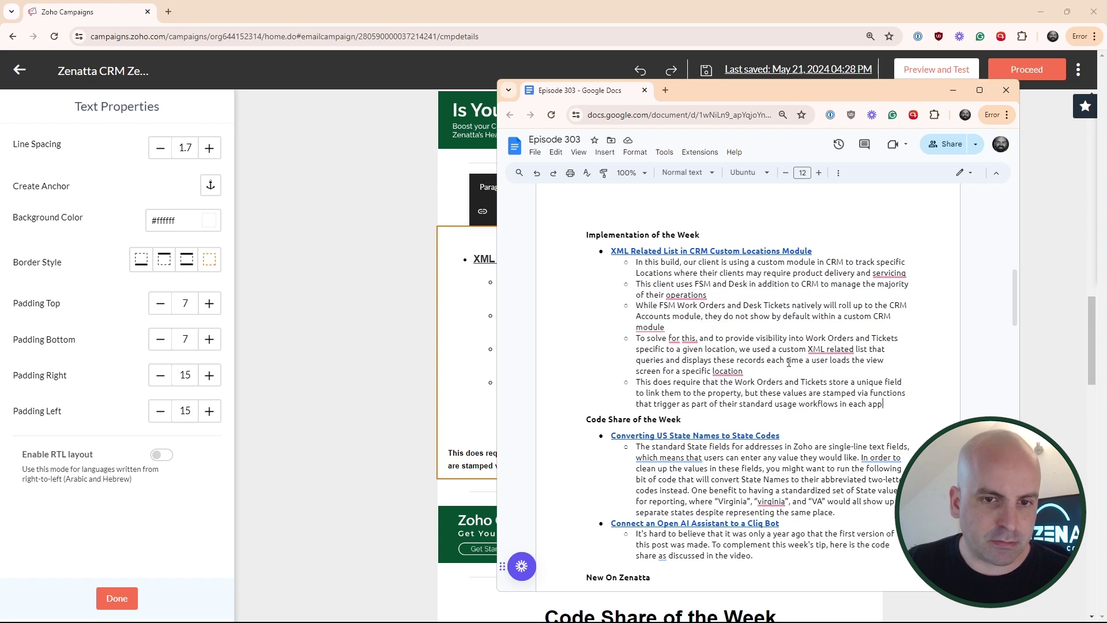
left_click(825, 352)
left_click(836, 381)
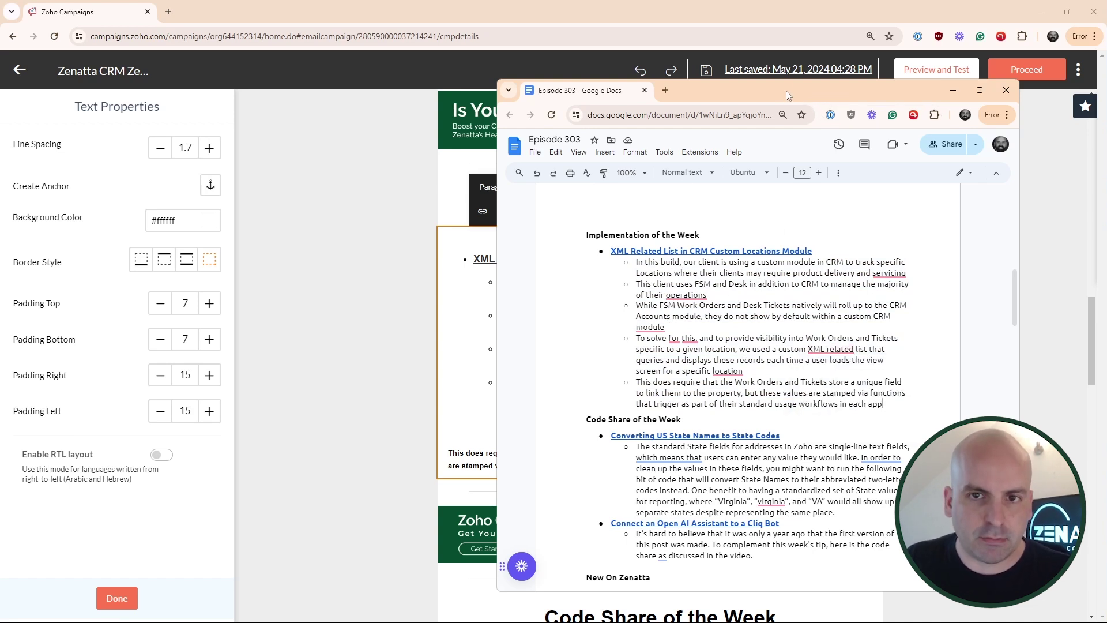
key("alt+Tab")
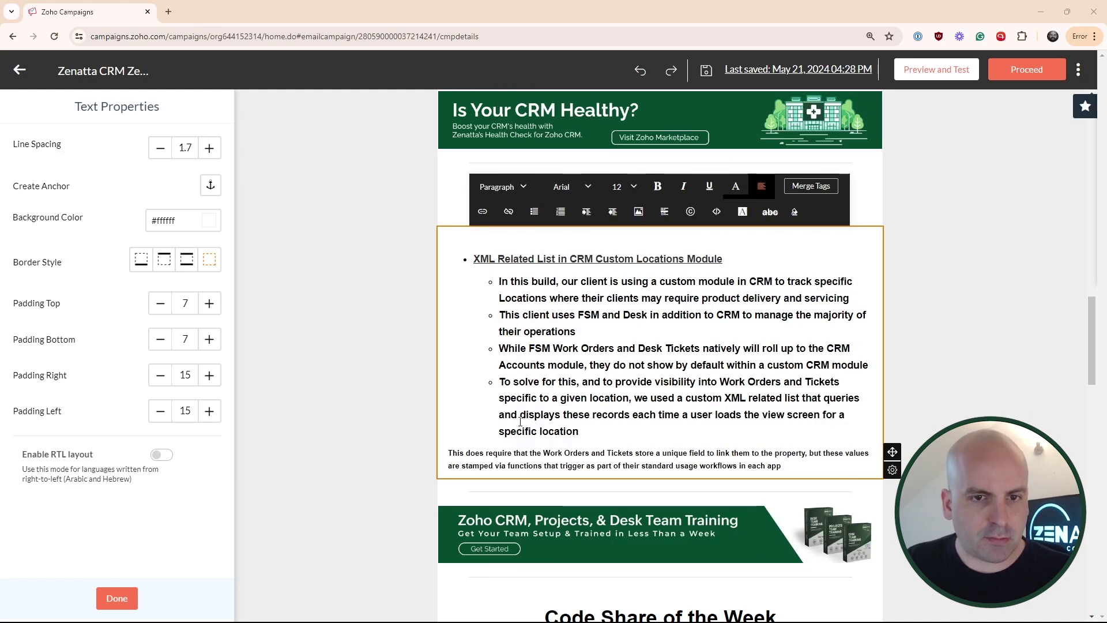
Step: Examine the HTML source at the end of the Implementation of the Week text block and close it without changes
left_click(717, 212)
scroll(517, 233, "down", 6)
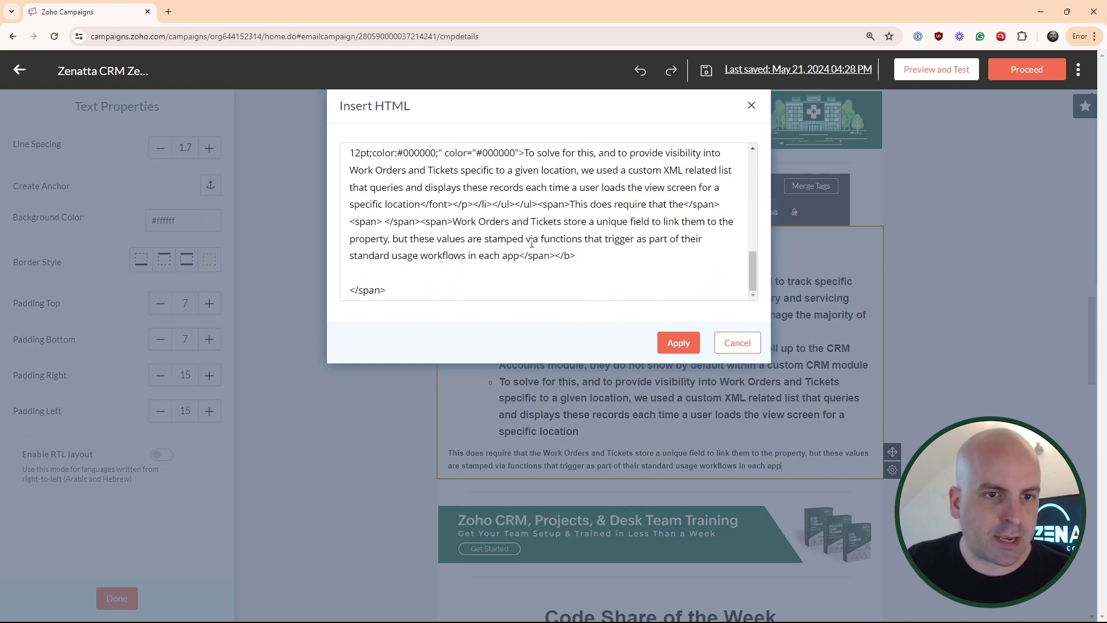
scroll(635, 289, "up", 1)
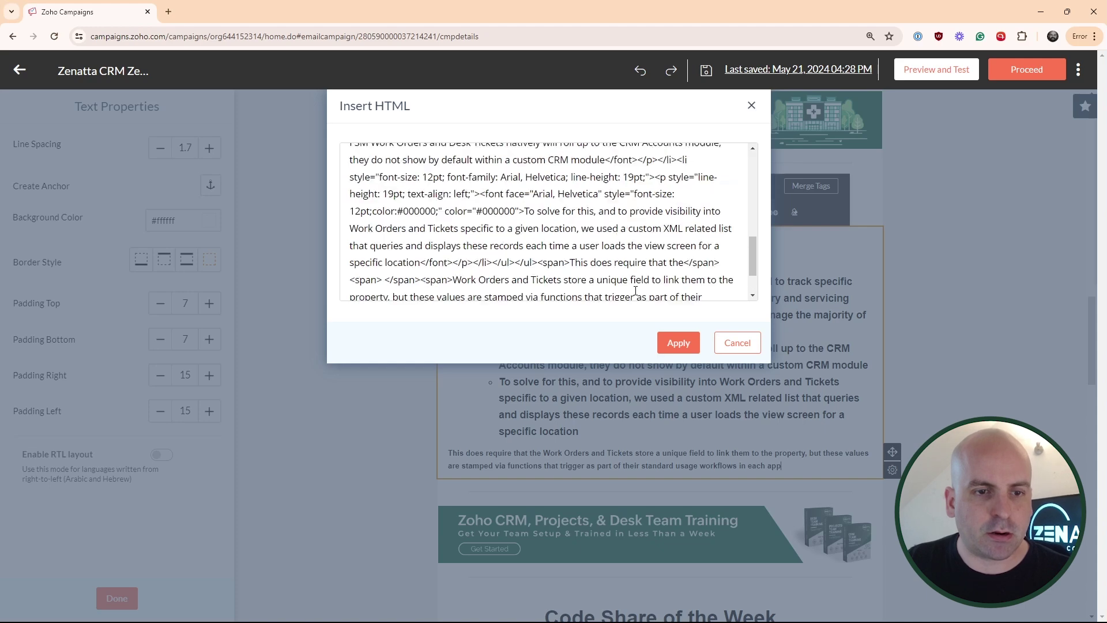
scroll(554, 181, "down", 1)
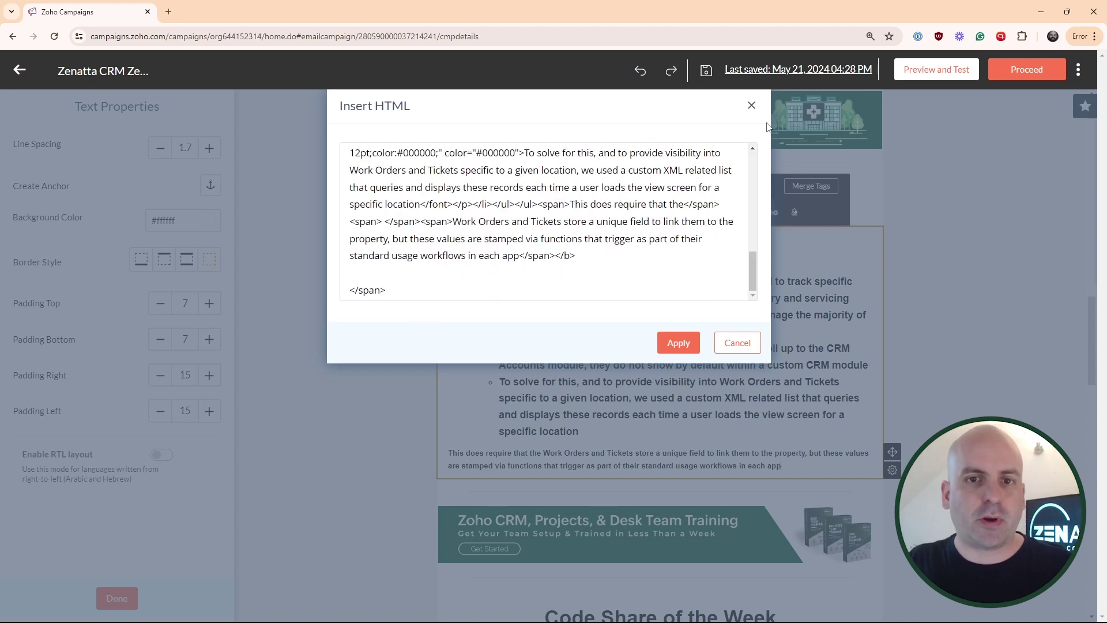
left_click(751, 106)
Step: In the Episode 303 Google Docs document, add a final sub-bullet "a" under Implementation of the Week and copy the whole list
left_click_drag(1106, 167, 728, 69)
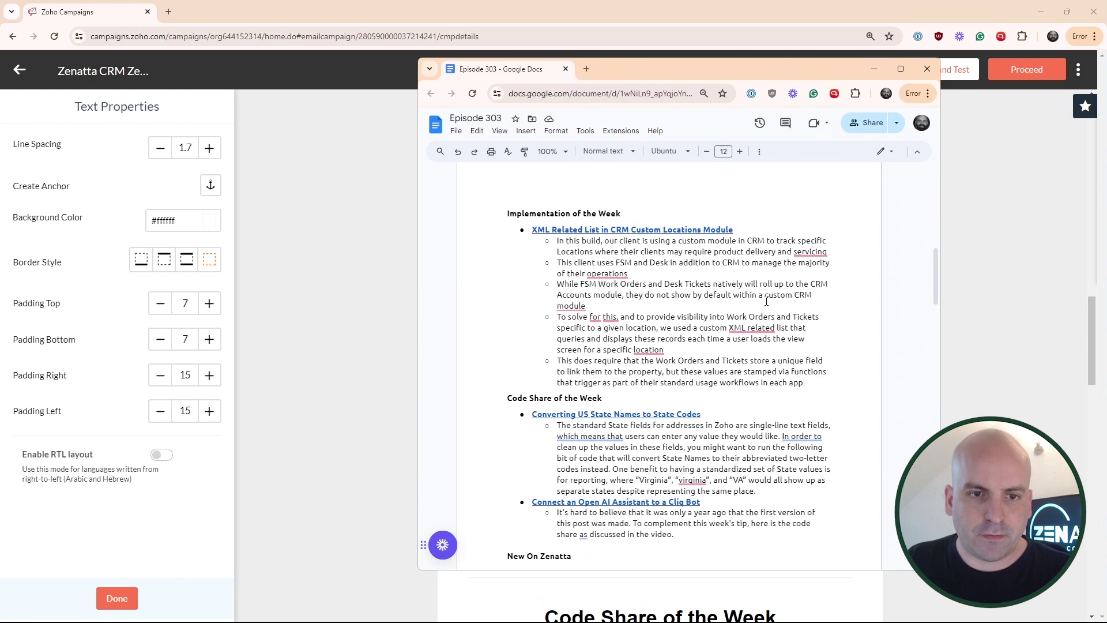
scroll(774, 305, "down", 3)
scroll(761, 300, "up", 3)
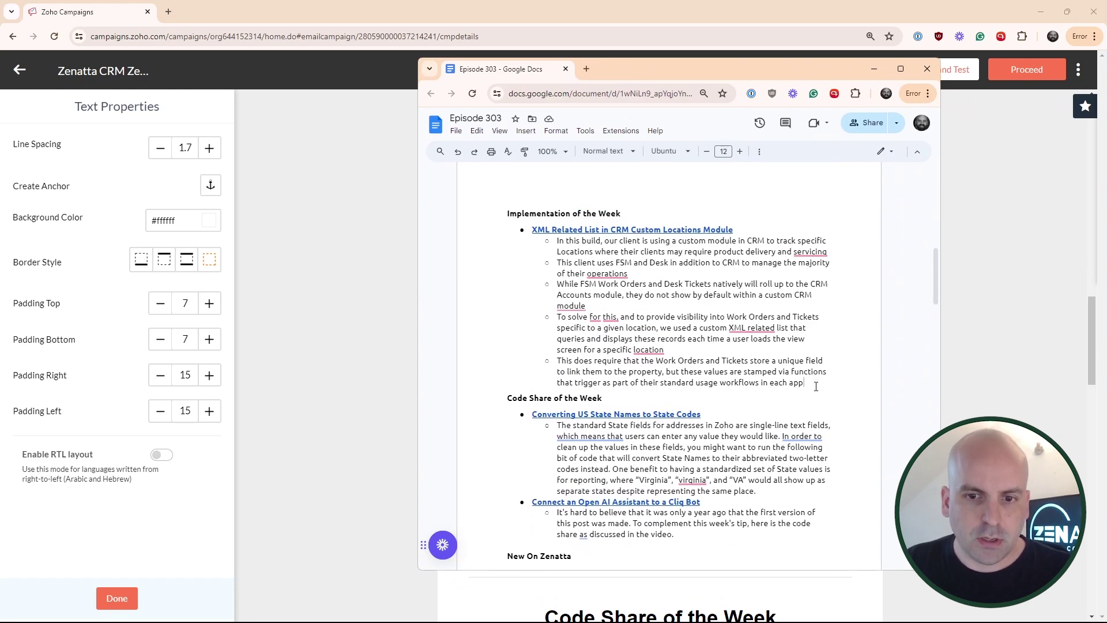
key("Return")
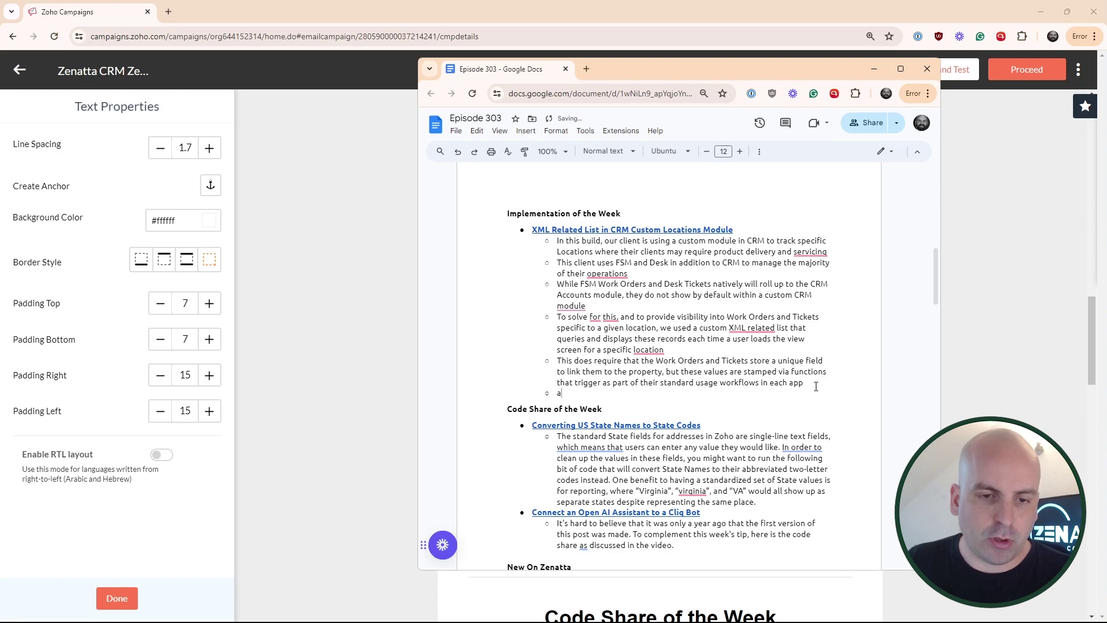
left_click_drag(570, 392, 530, 233)
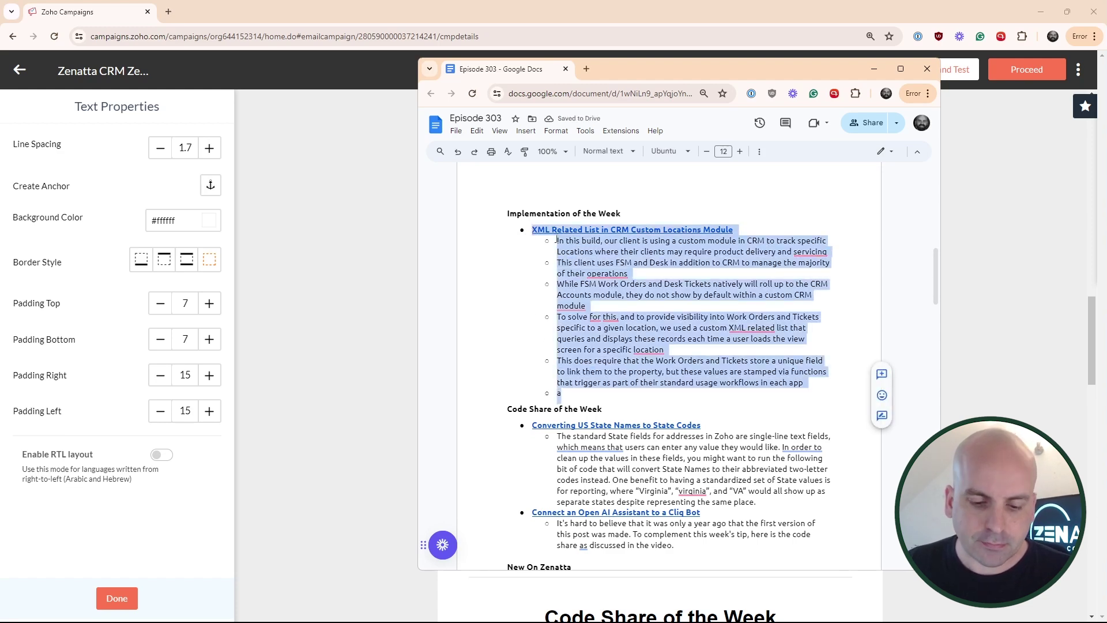
left_click(875, 69)
Step: Replace everything in the newsletter's Implementation of the Week text block with the list copied from Google Docs
key("ctrl+a")
key("ctrl+c")
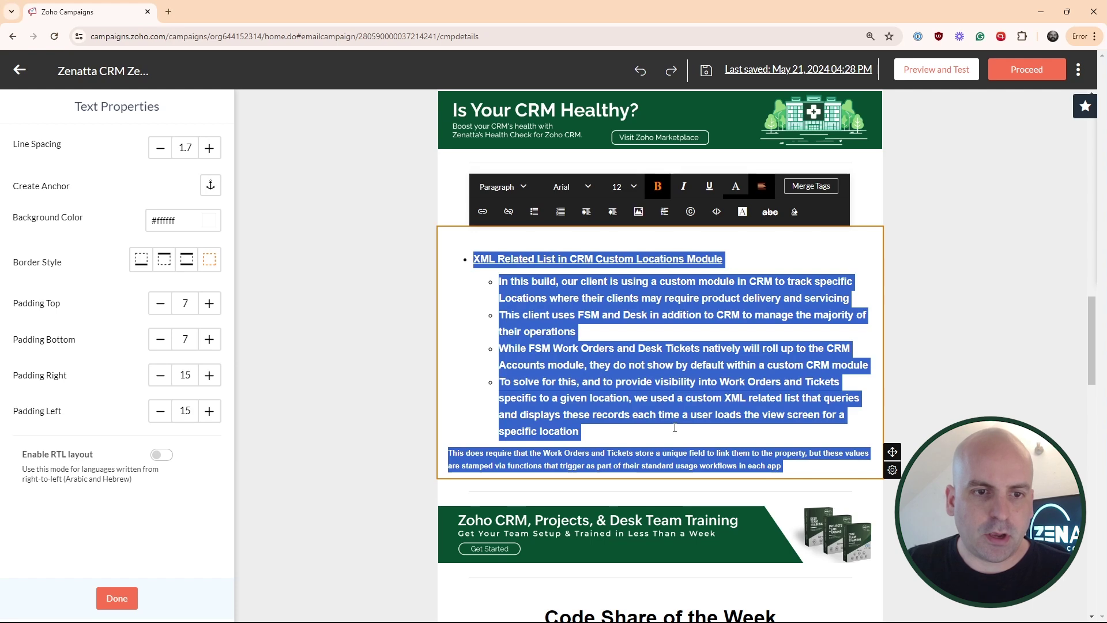
key("BackSpace")
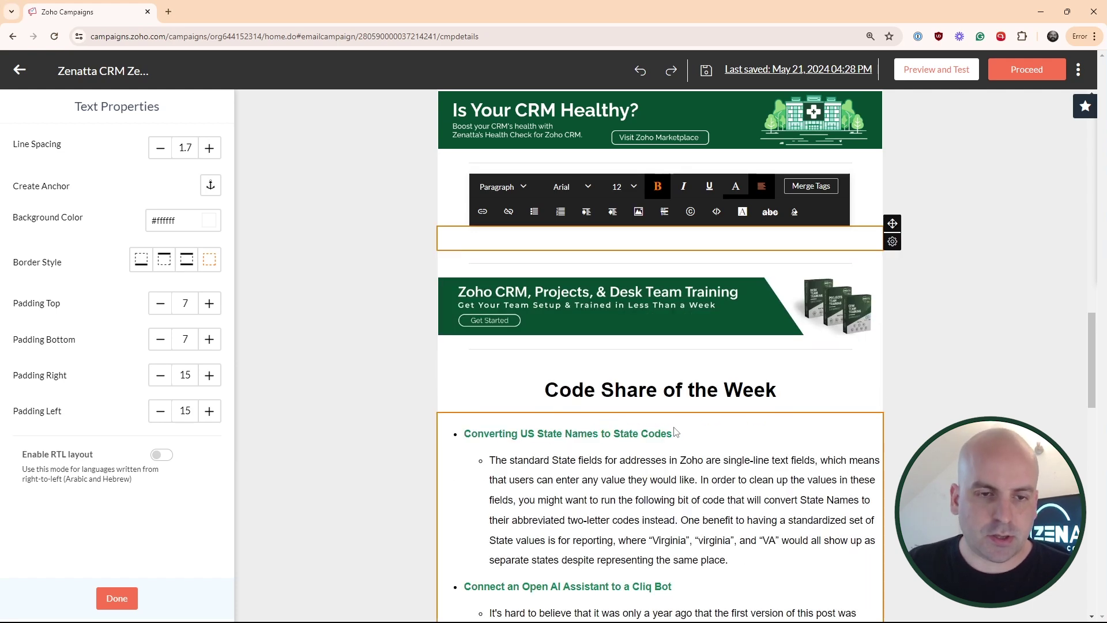
key("ctrl+v")
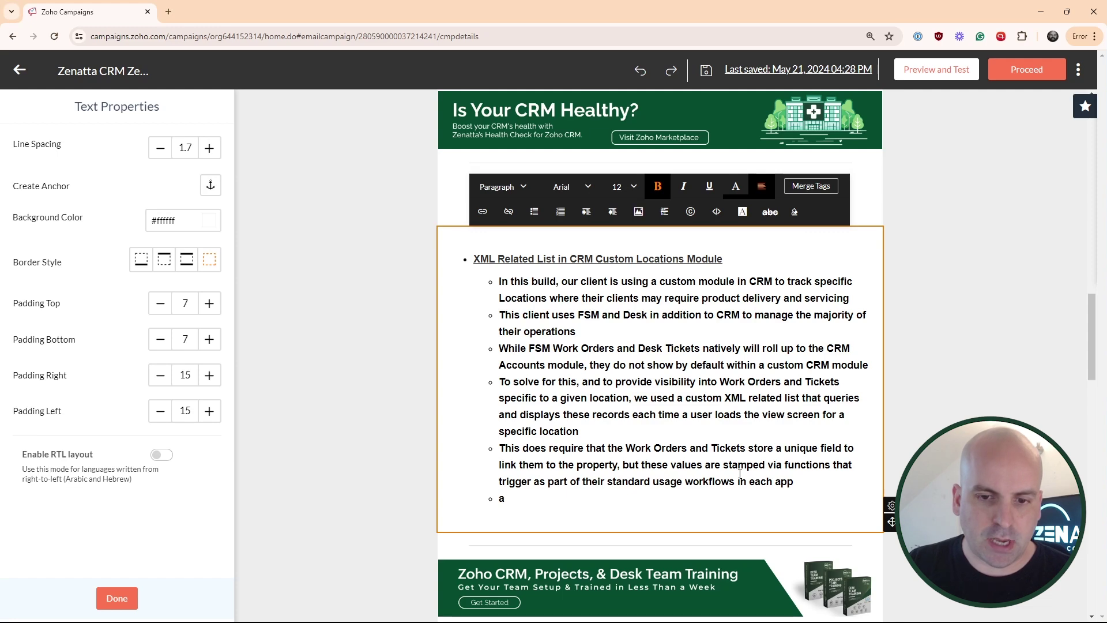
key("ctrl+a")
key("BackSpace")
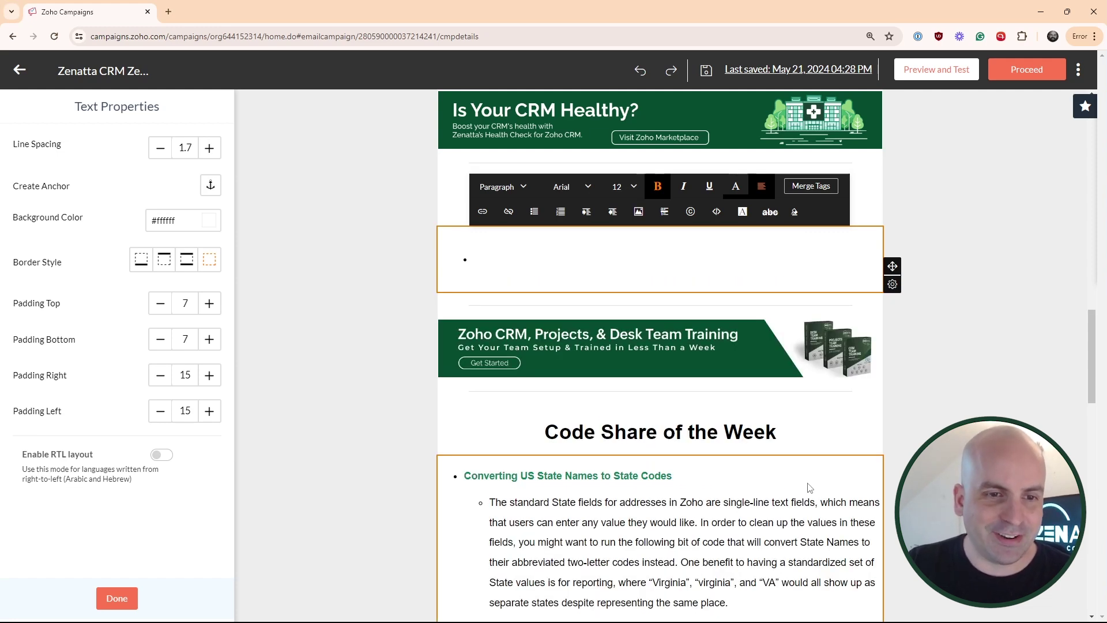
key("BackSpace")
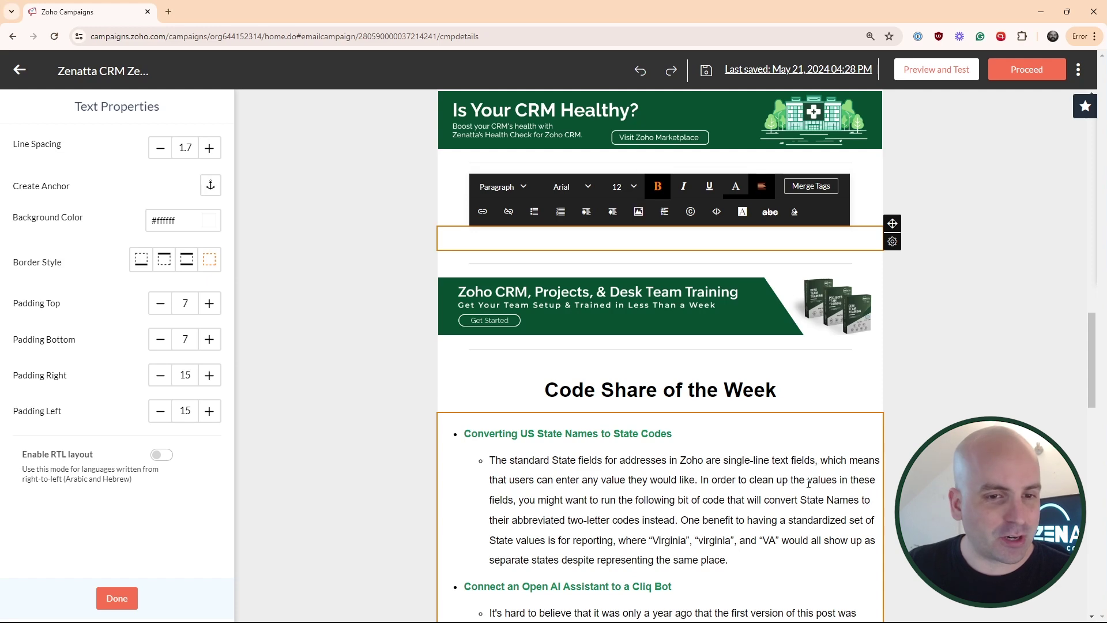
key("ctrl+z")
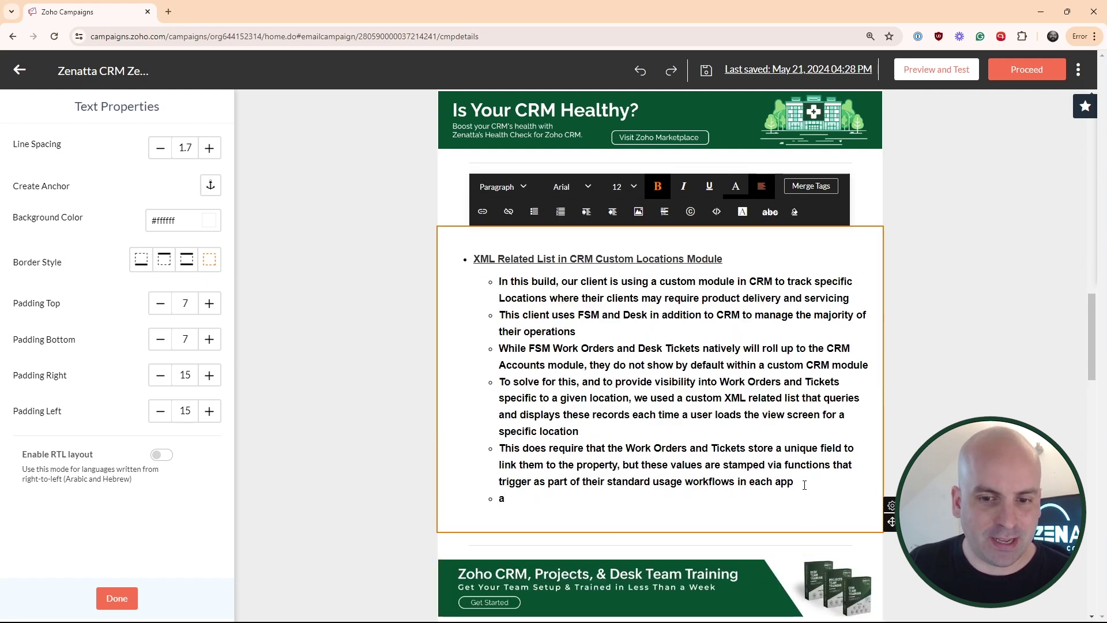
Step: Delete the extra "a" bullet at the end of the pasted list and remove bold from all the block's text
left_click(805, 485)
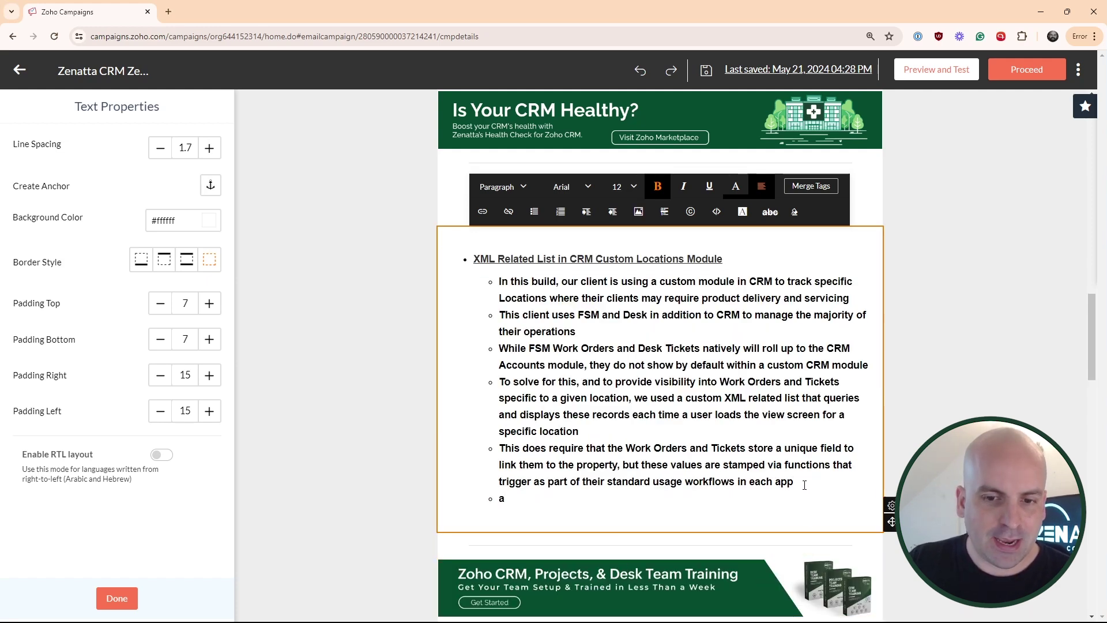
key("Delete")
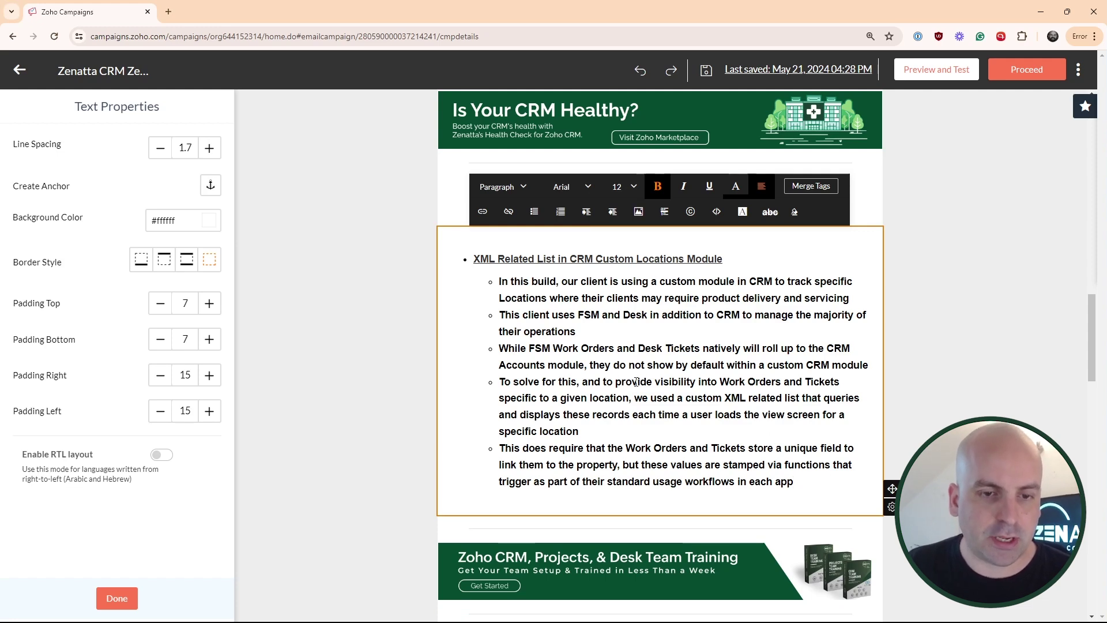
key("ctrl+a")
key("ctrl+b")
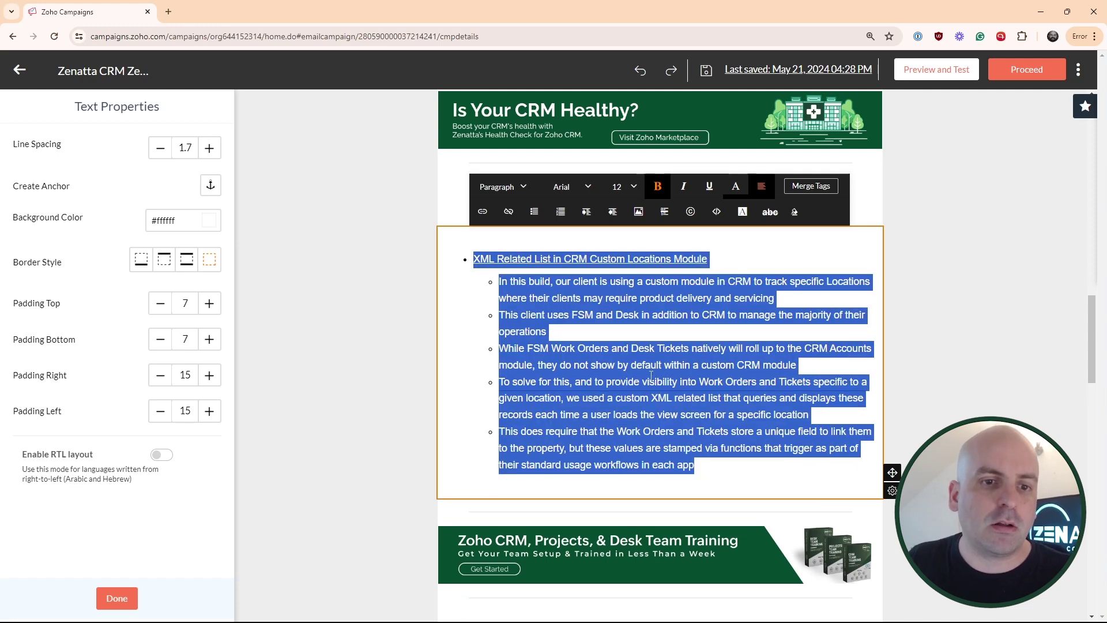
left_click(683, 238)
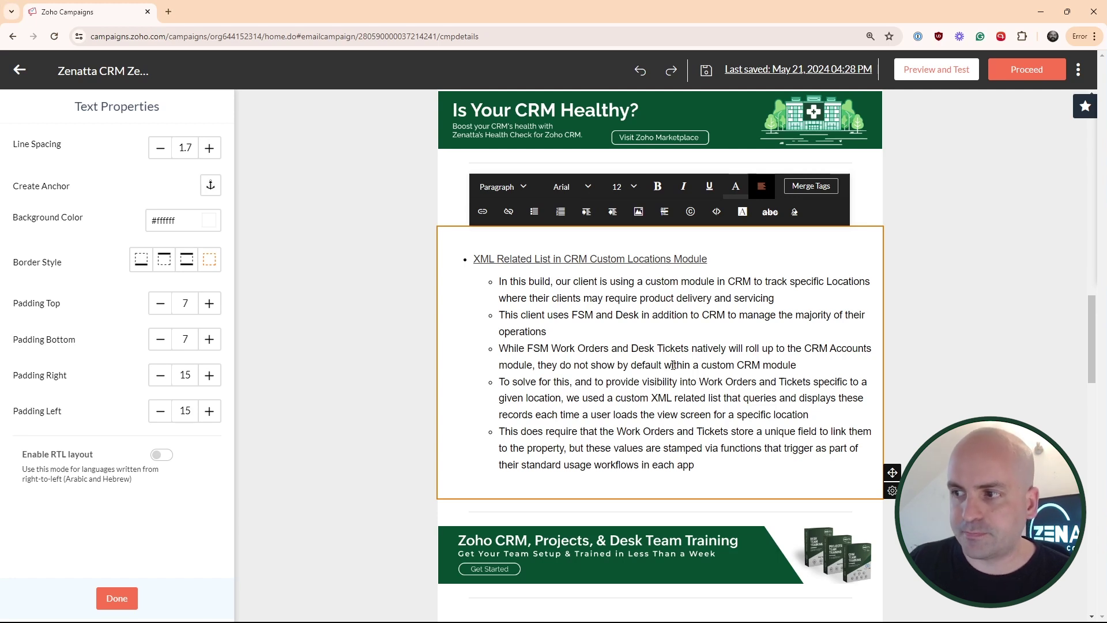
left_click_drag(720, 256, 471, 259)
left_click(735, 187)
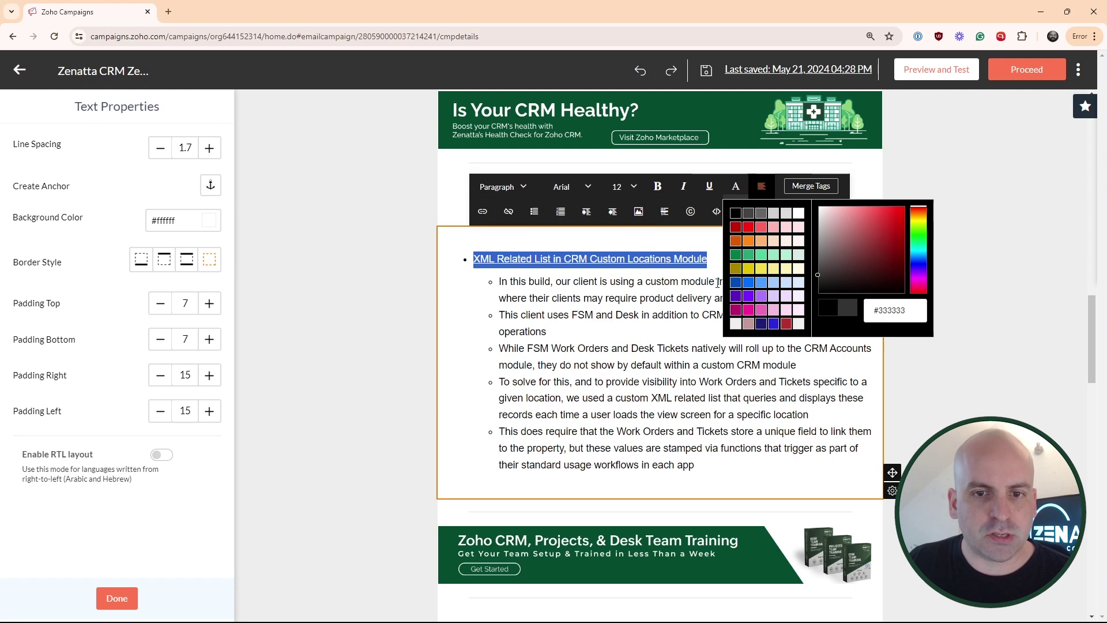
left_click(786, 311)
Step: Check the text colour code of the "Converting US State Names to State Codes" heading in the Code Share of the Week section
scroll(597, 469, "down", 3)
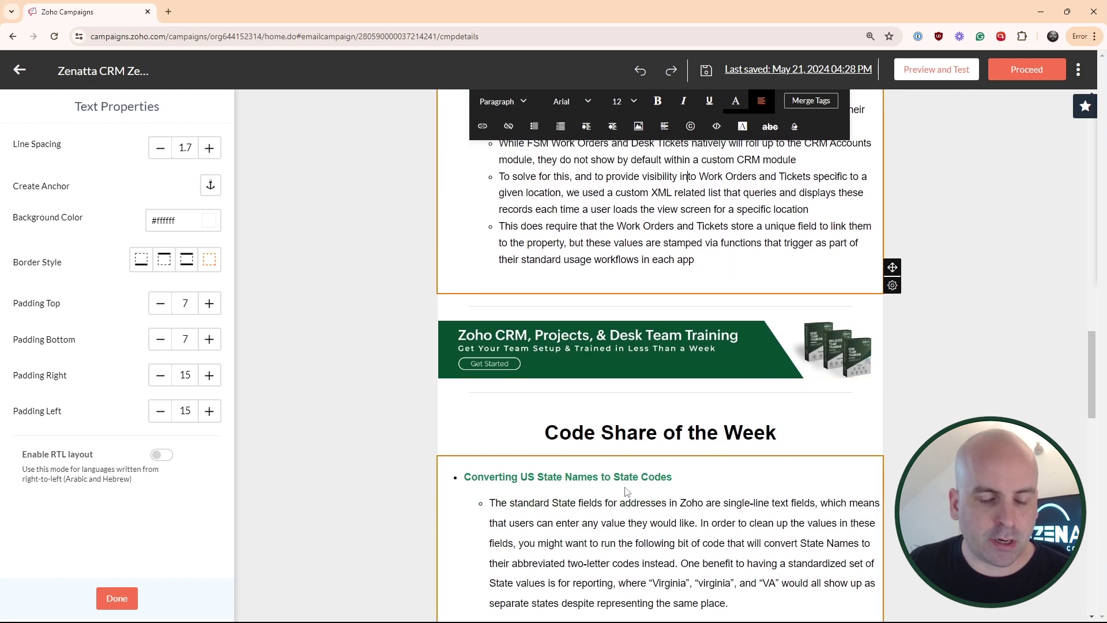
scroll(620, 487, "down", 3)
left_click(655, 392)
left_click_drag(641, 323, 546, 323)
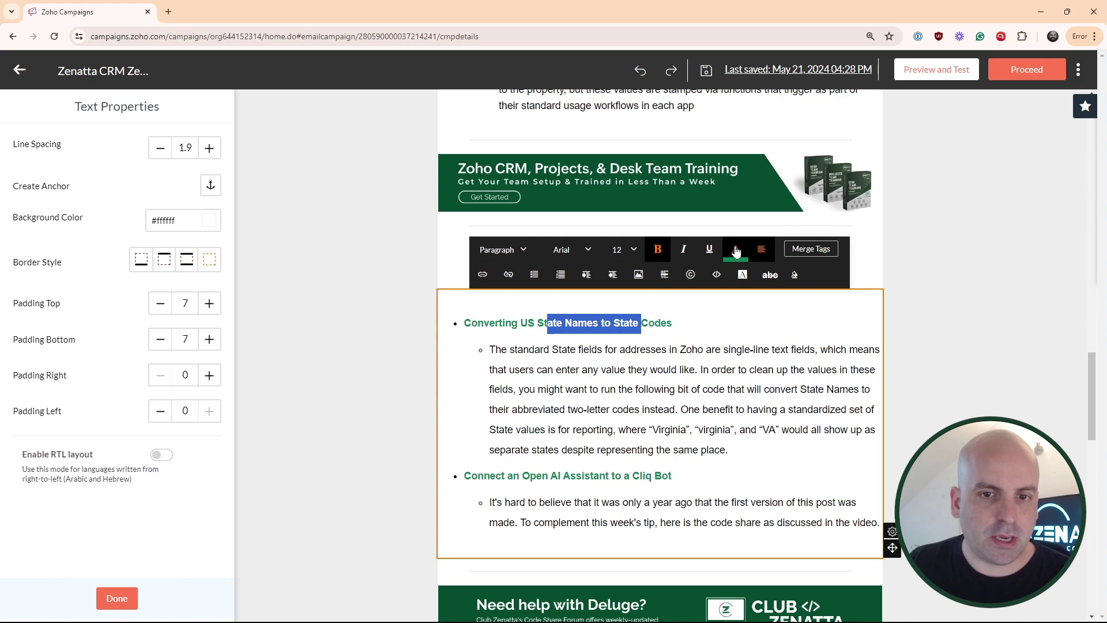
left_click(736, 249)
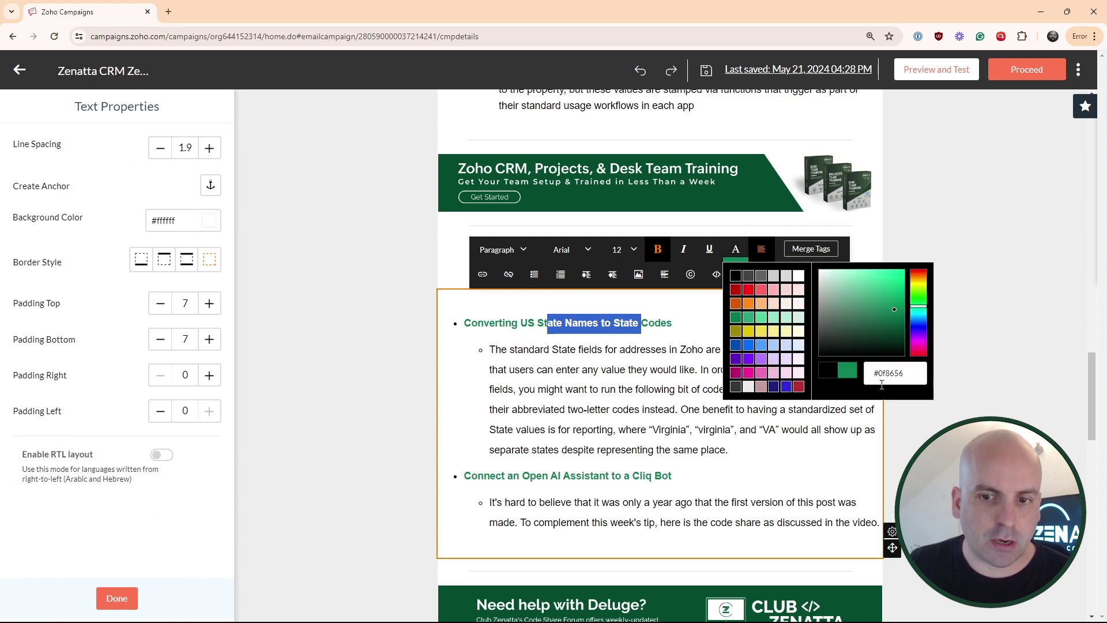
left_click(698, 339)
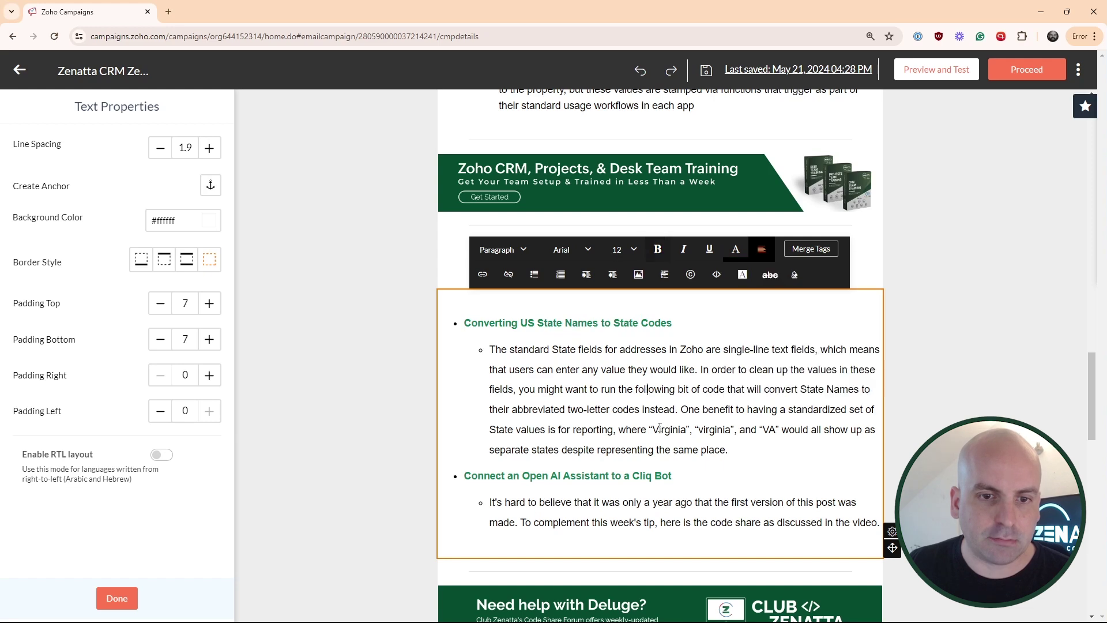
Step: Colour the "XML Related List in CRM Custom Locations Module" heading green #0f8656 and make it bold
scroll(698, 339, "up", 9)
left_click(701, 427)
triple_click(700, 428)
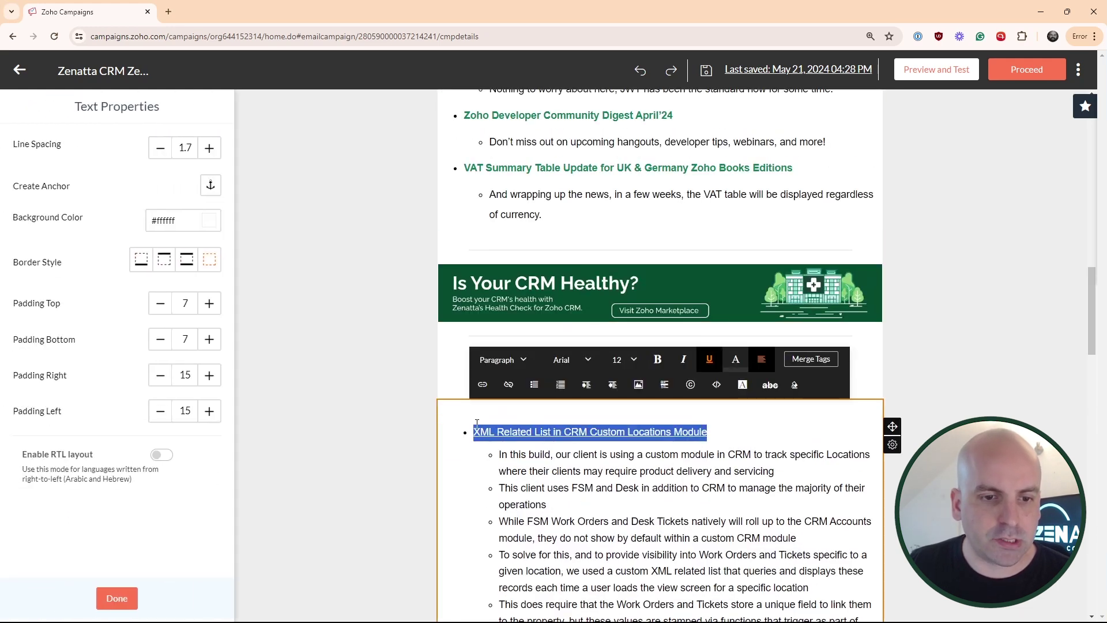
left_click(735, 360)
left_click(733, 498)
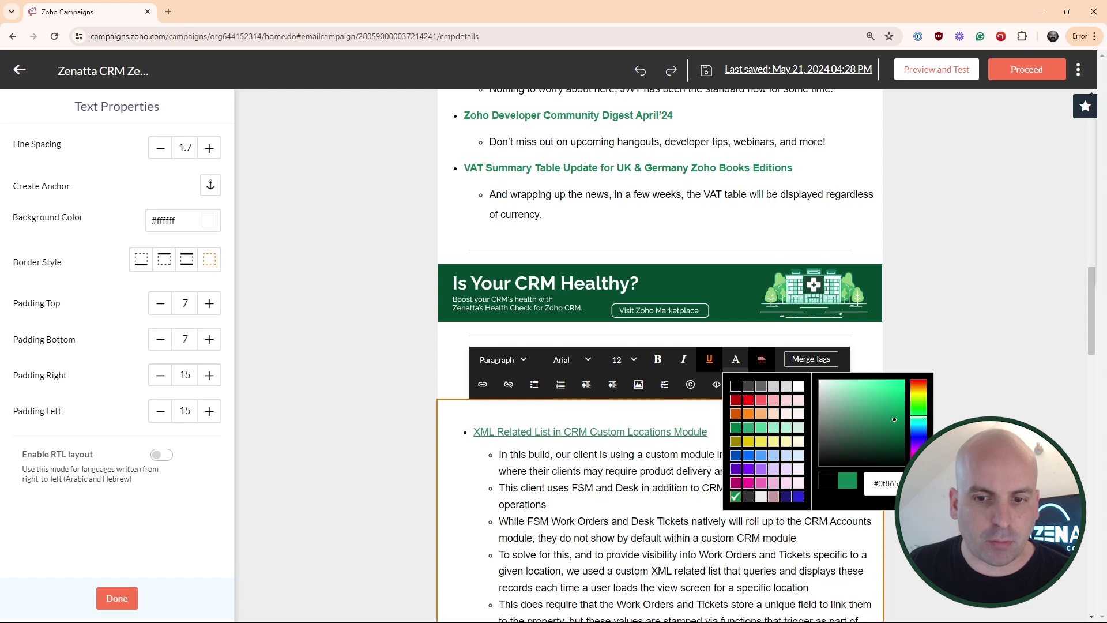
left_click_drag(708, 432, 474, 432)
key("ctrl+b")
left_click(692, 489)
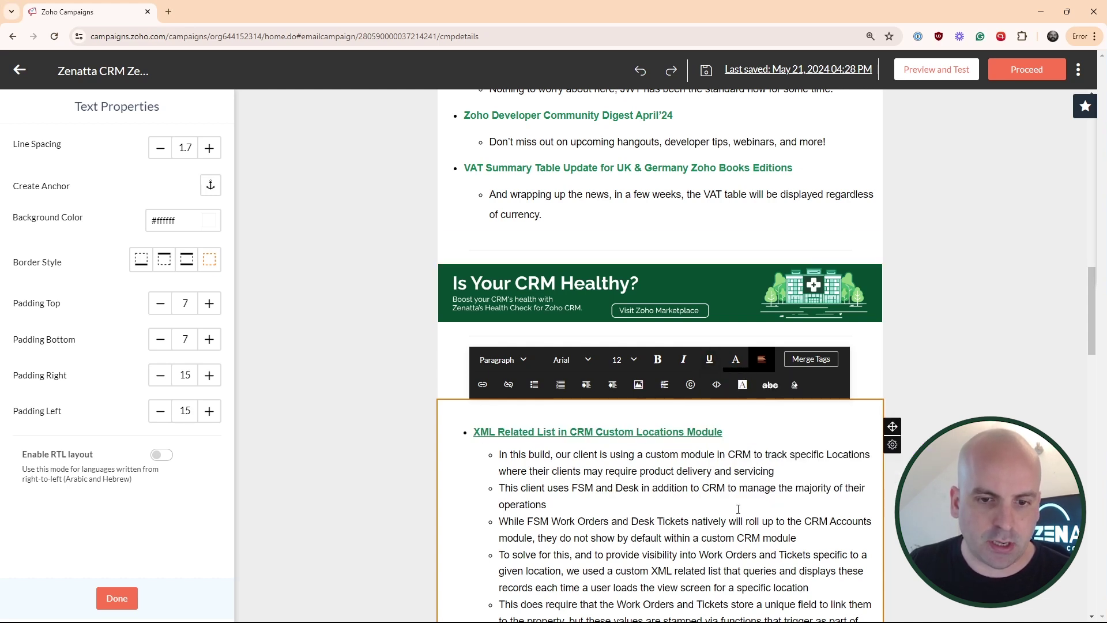
Step: Try to remove the XML Related List heading's underline, switching its text colour to #333333 and back to green
left_click_drag(741, 443, 542, 421)
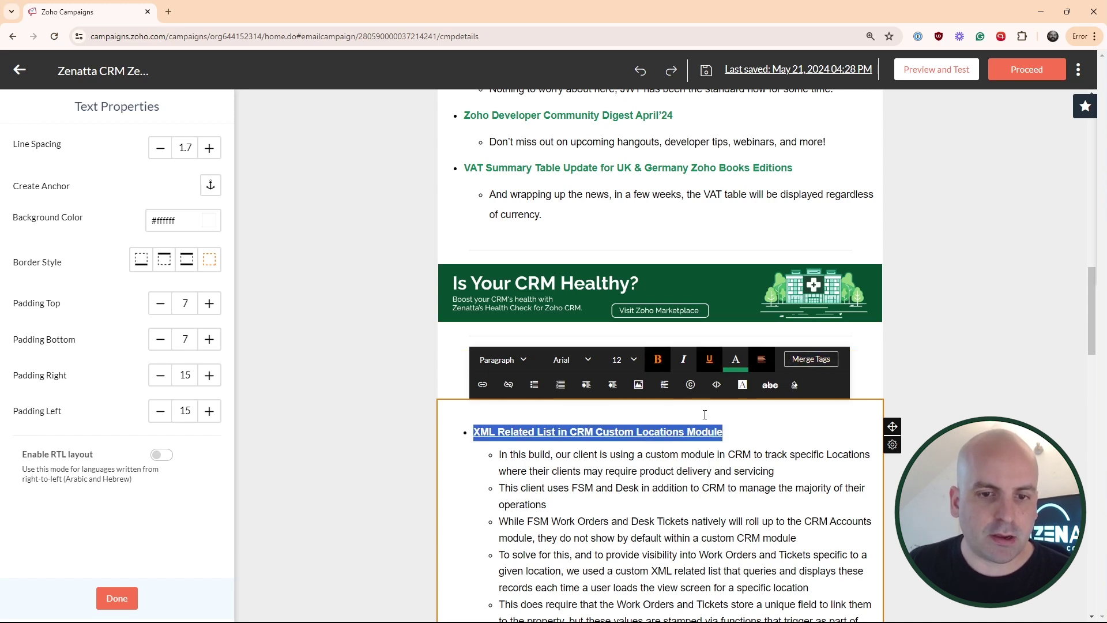
left_click(712, 362)
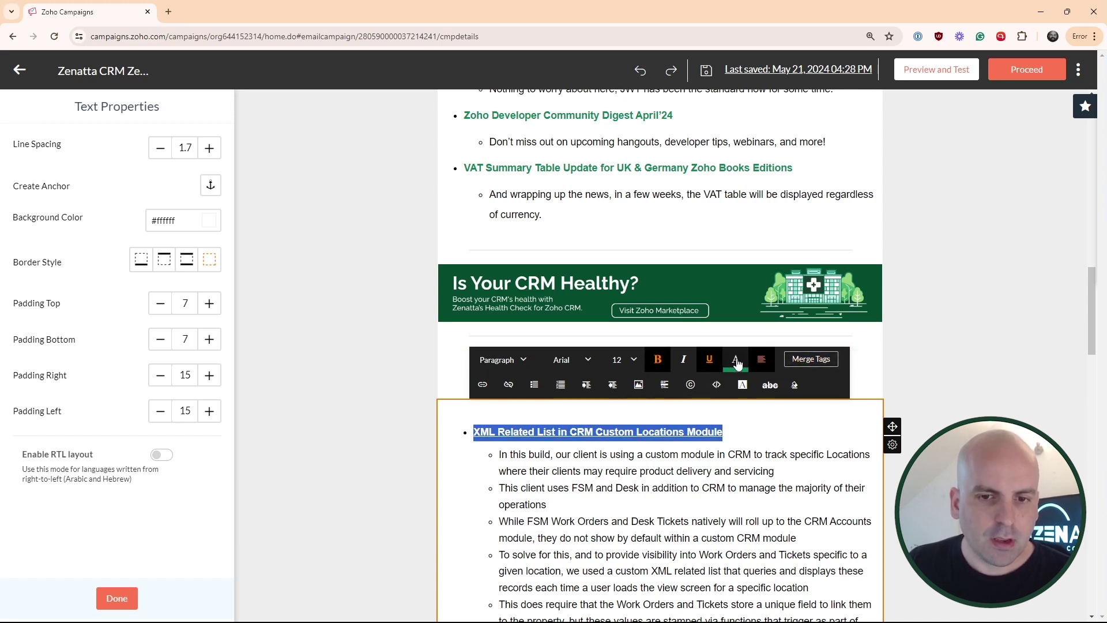
left_click(736, 360)
left_click(748, 500)
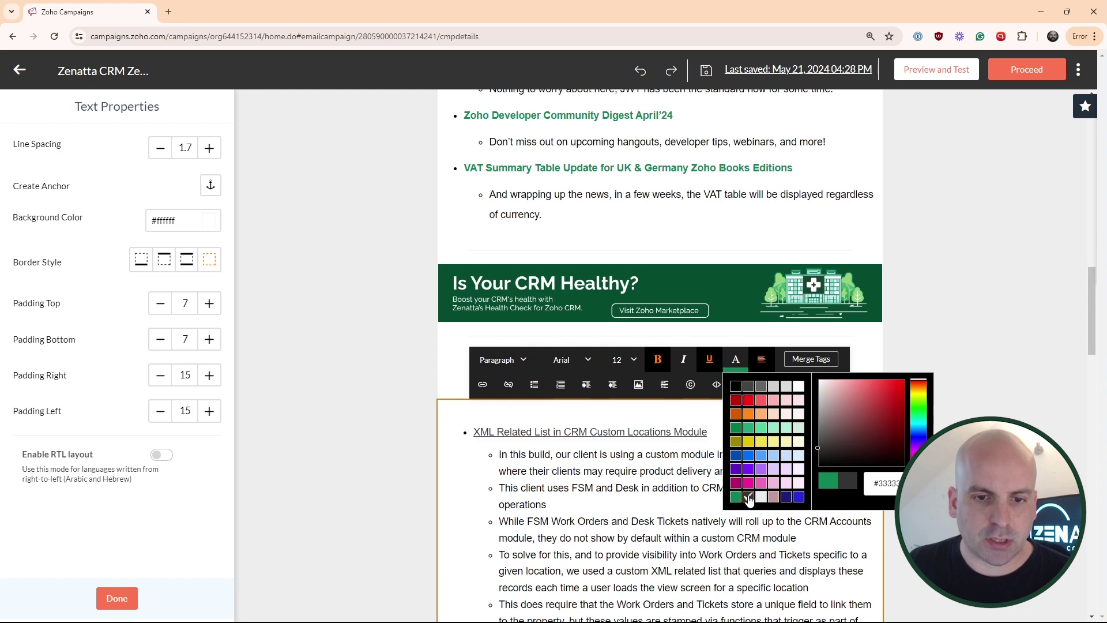
left_click(736, 498)
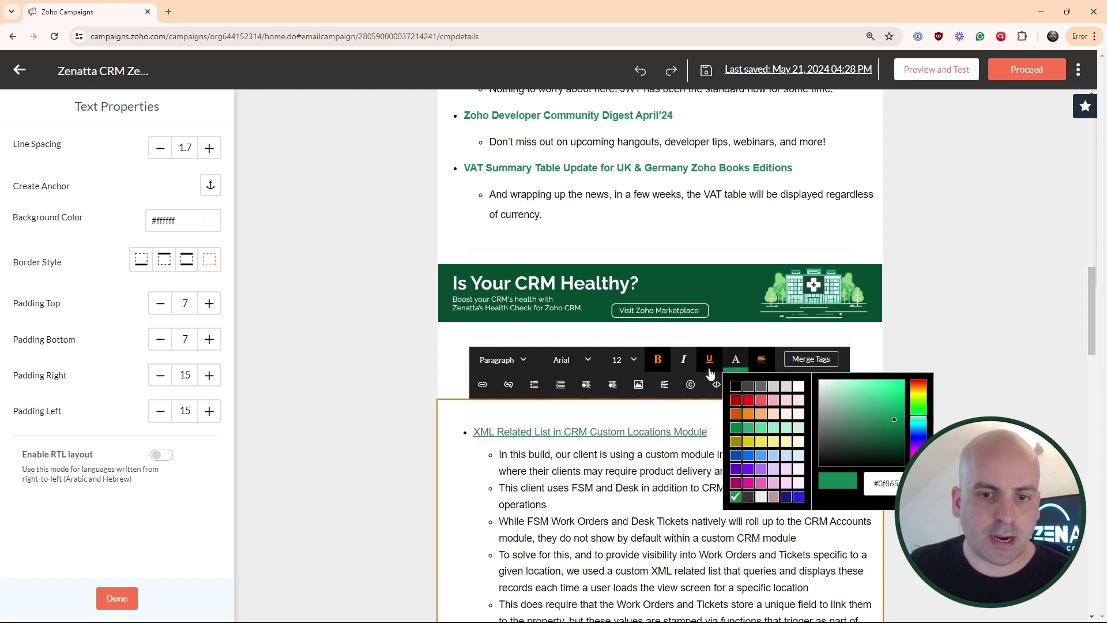
left_click(571, 440)
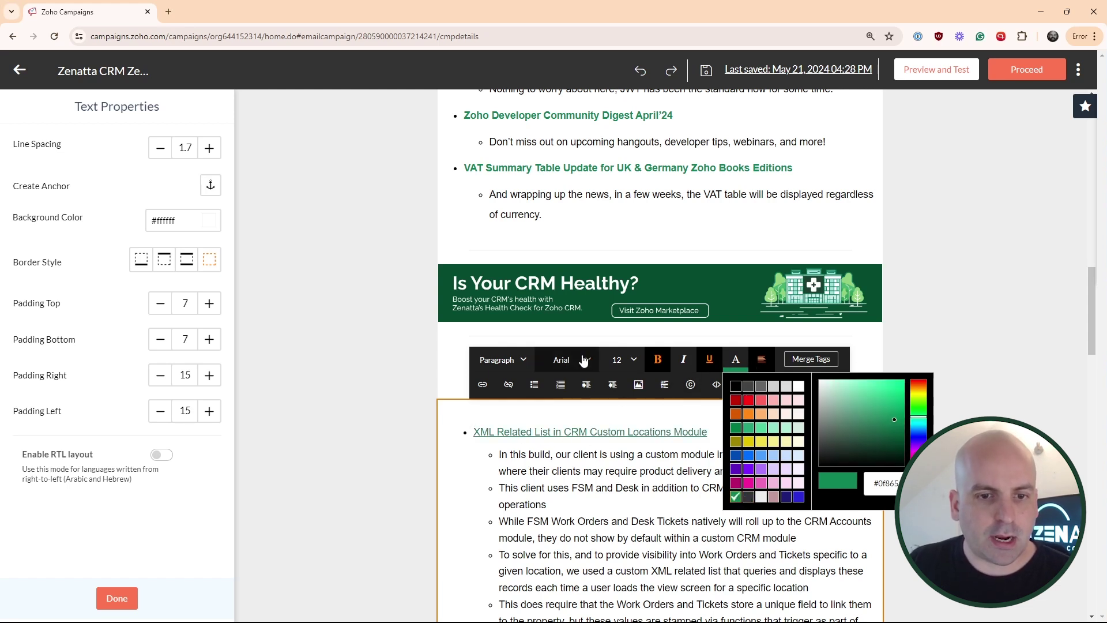
Step: Strip underline and bold from the XML Related List heading and reset its text colour to #333333
left_click(666, 364)
left_click(711, 361)
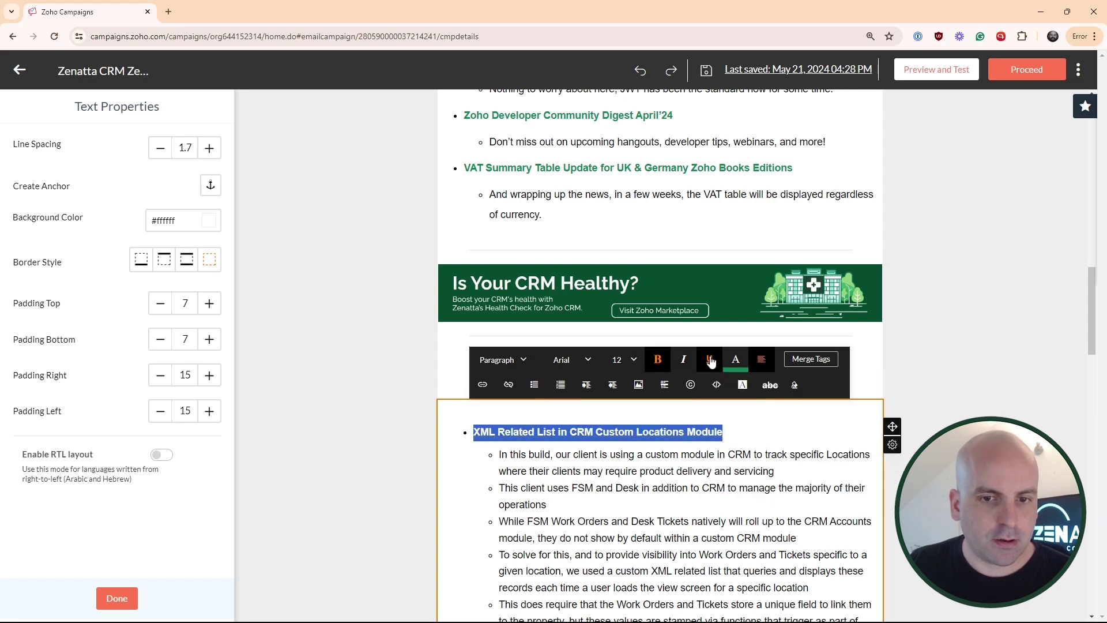
left_click(658, 360)
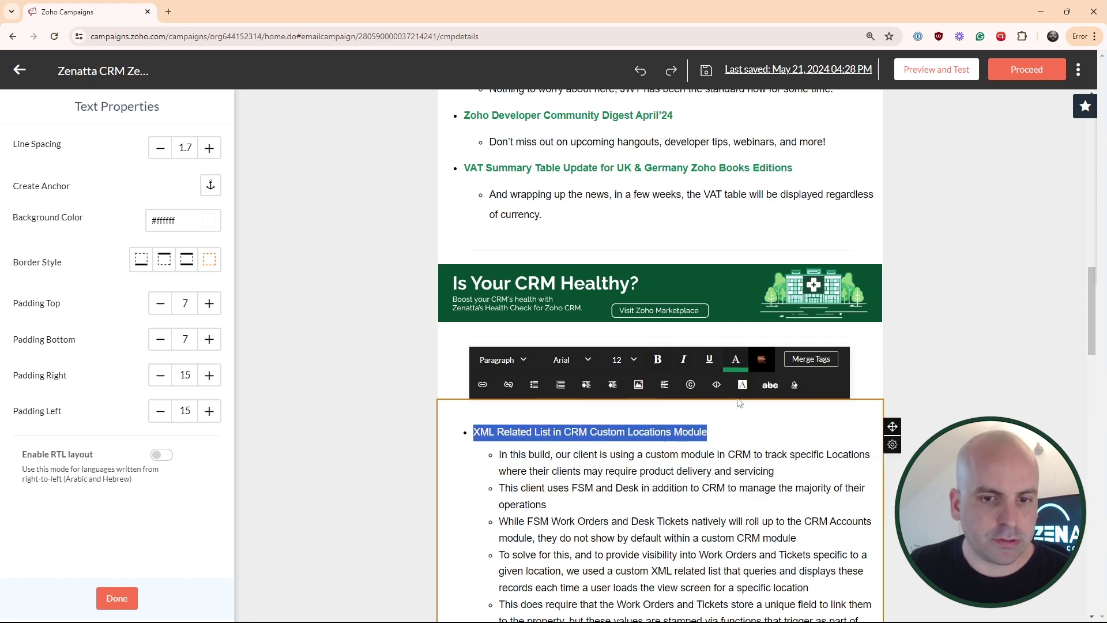
left_click(743, 368)
left_click(749, 497)
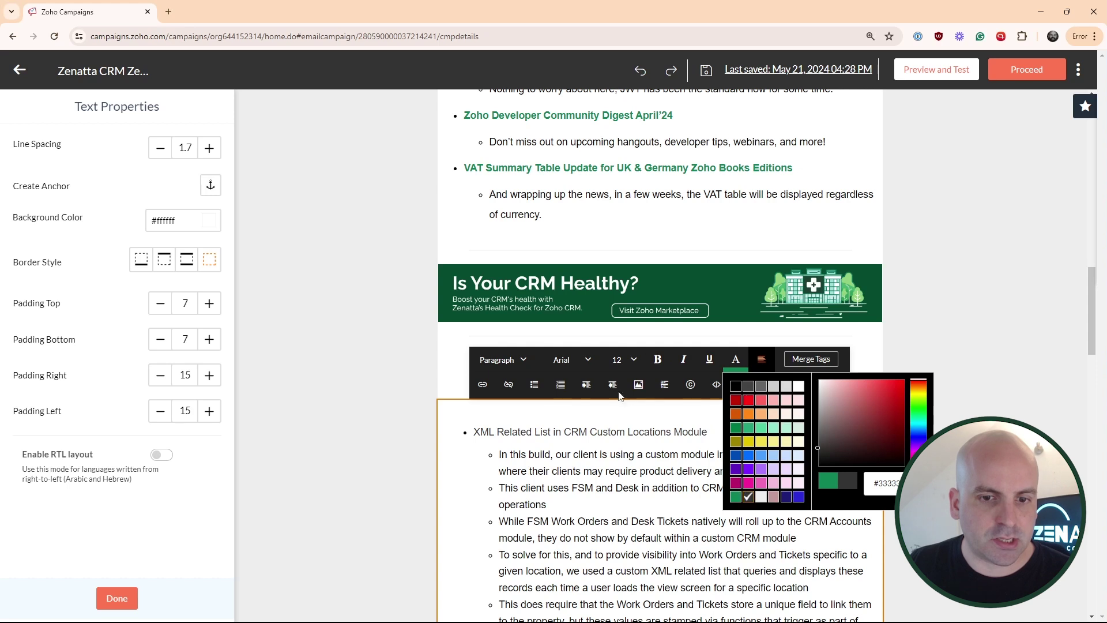
key("Escape")
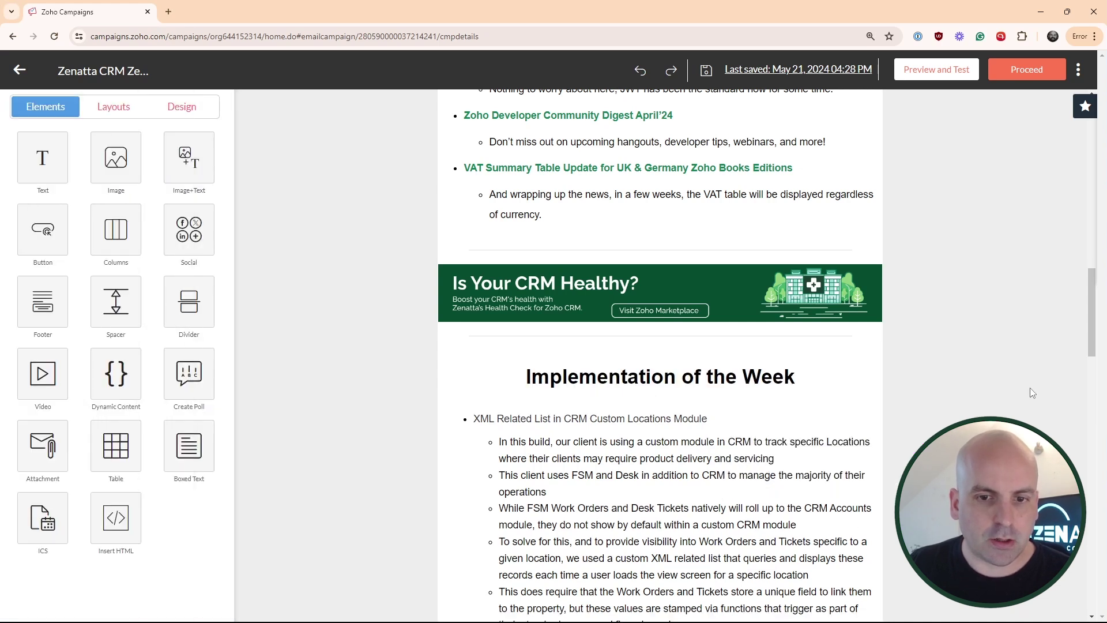
Step: Recolour the plain XML Related List heading green #0f8656, make it bold and remove its underline
left_click(704, 431)
left_click_drag(705, 432, 711, 392)
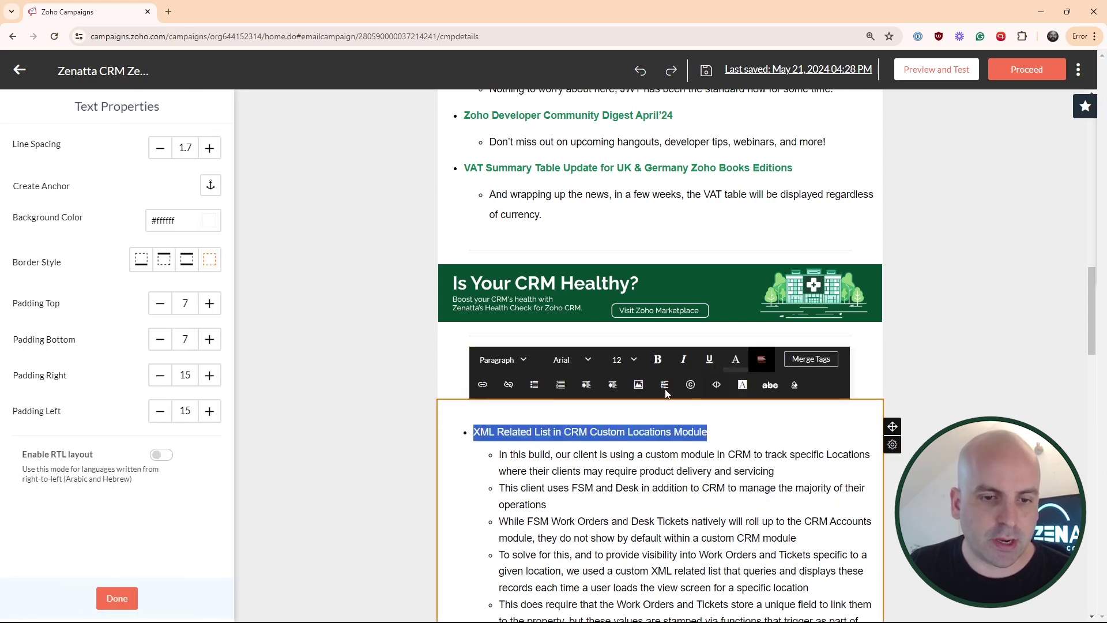
left_click(736, 360)
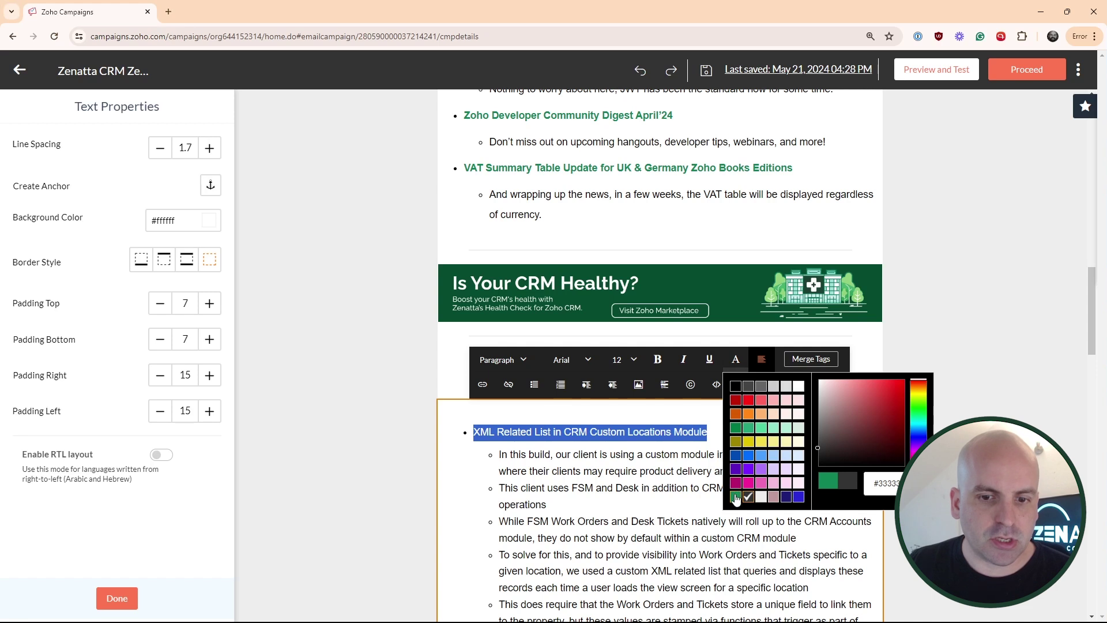
left_click(736, 496)
left_click(728, 361)
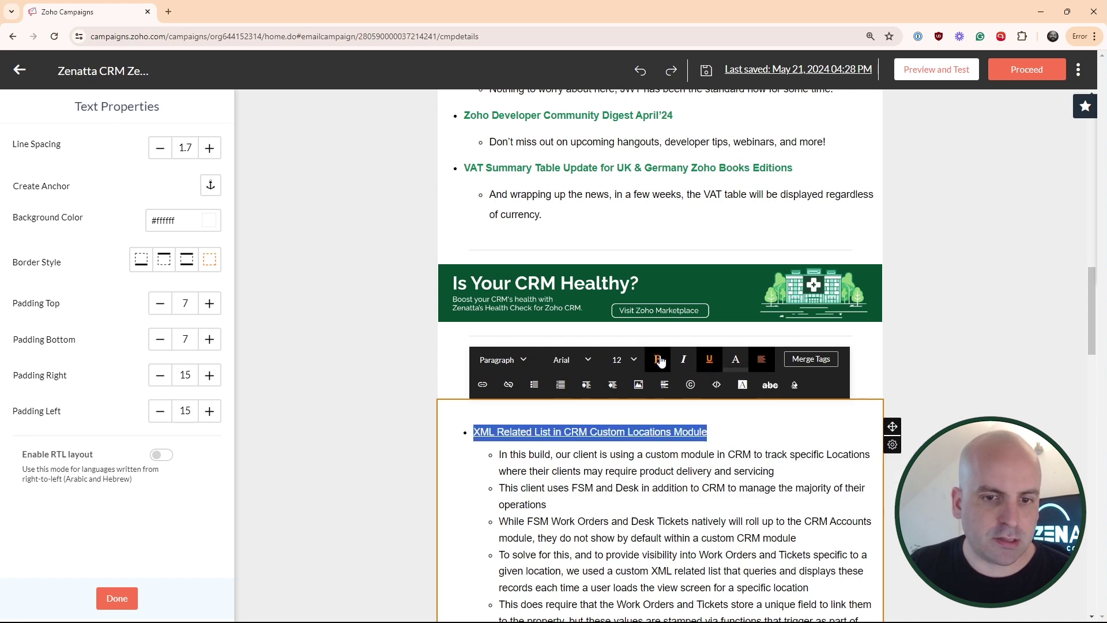
left_click(658, 359)
left_click(710, 359)
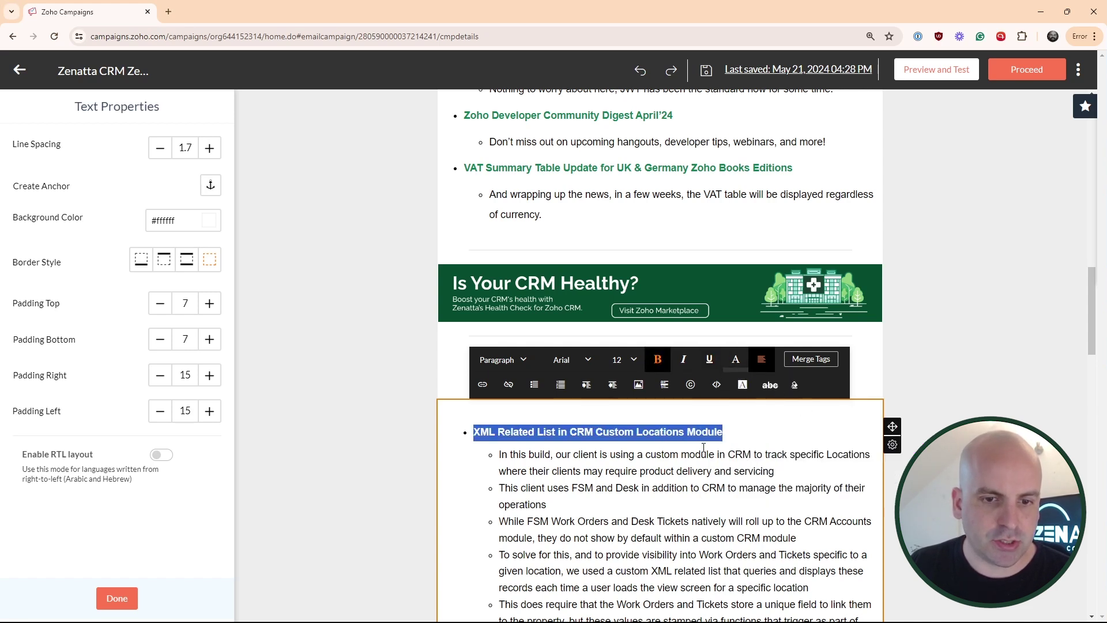
left_click(778, 445)
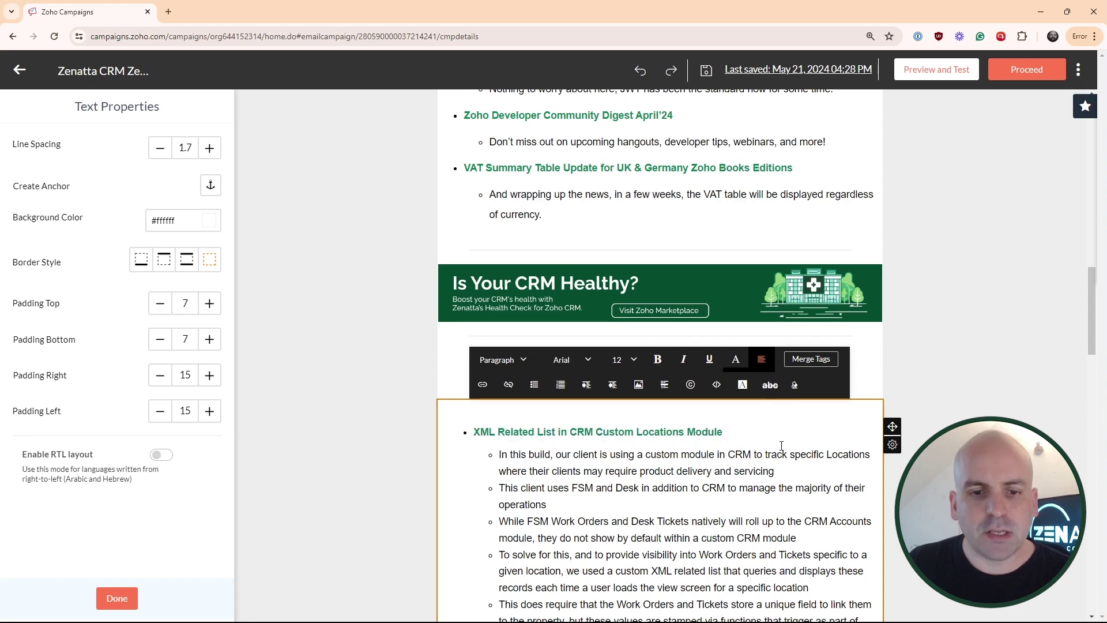
Step: Try changing the year in the second Test Your Zoho Knowledge question to 2032, and undo the edits
scroll(782, 444, "down", 20)
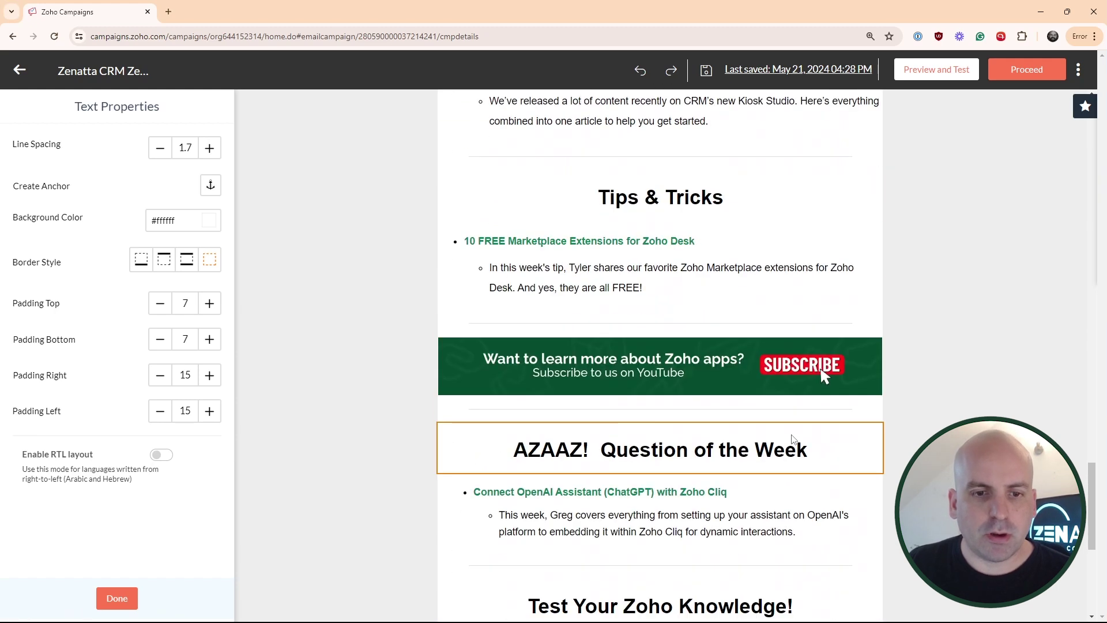
scroll(795, 438, "down", 2)
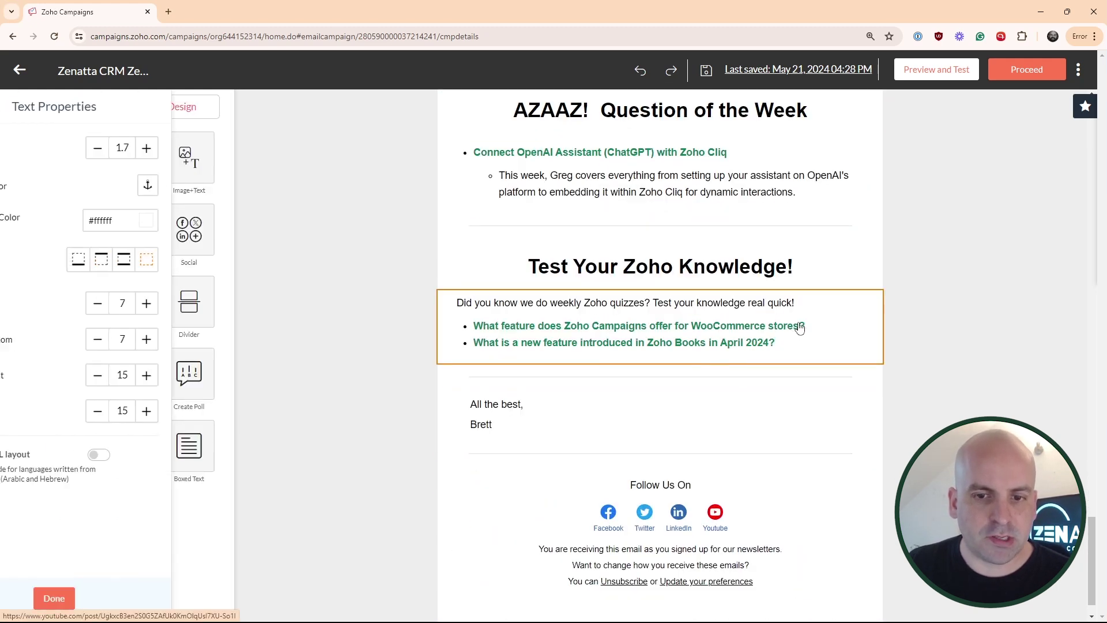
left_click(832, 343)
key("BackSpace")
key("BackSpace")
type("3")
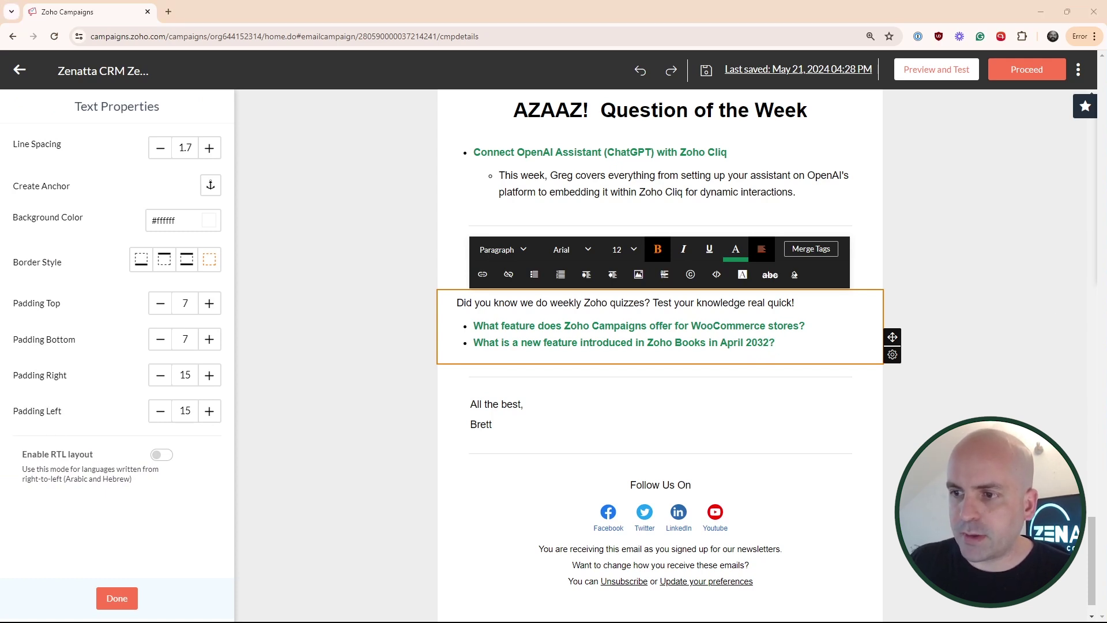
left_click_drag(804, 345, 472, 343)
key("ctrl+z")
key("ctrl+z")
key("ctrl+z")
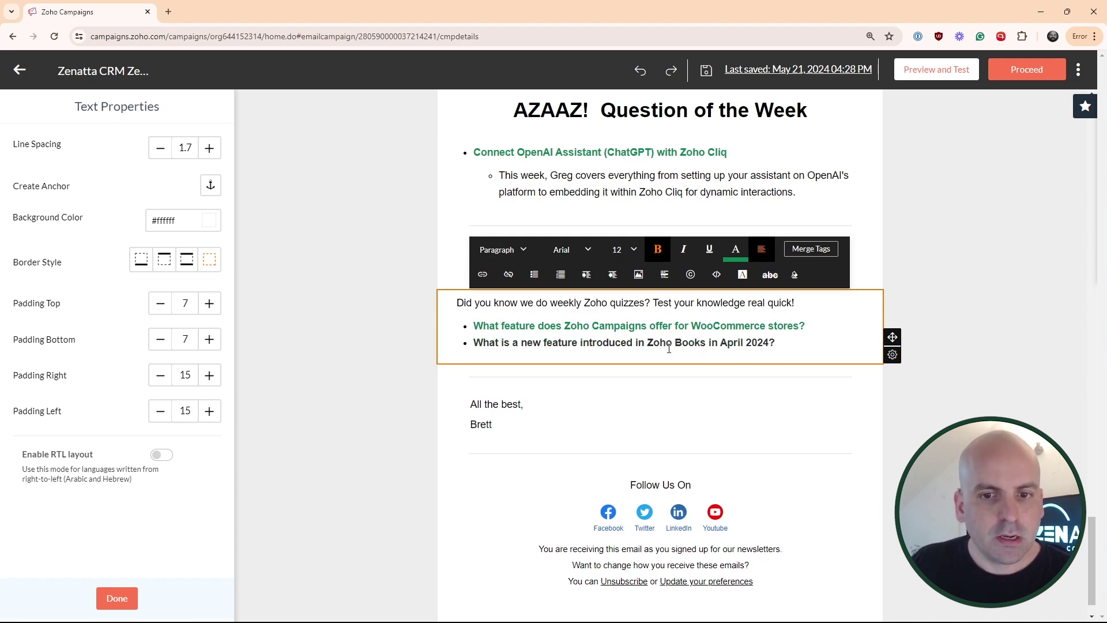
key("ctrl+z")
Step: Colour the second quiz question, "What is a new feature introduced in Zoho Books in April 2024?", green #0f8656
left_click_drag(775, 343, 472, 343)
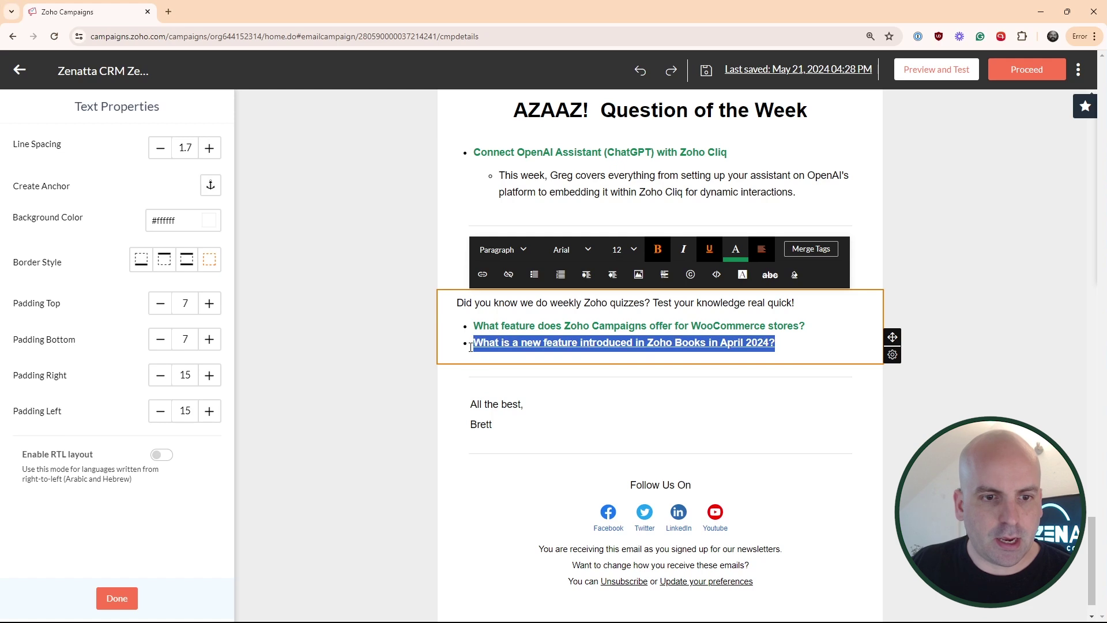
left_click(735, 249)
left_click(736, 386)
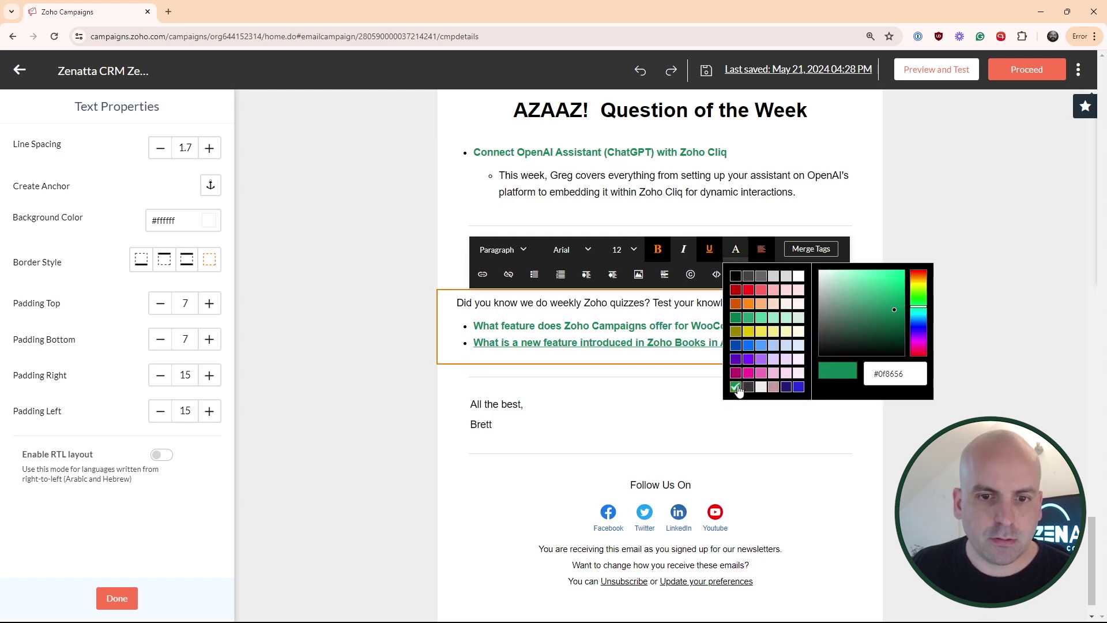
left_click(736, 249)
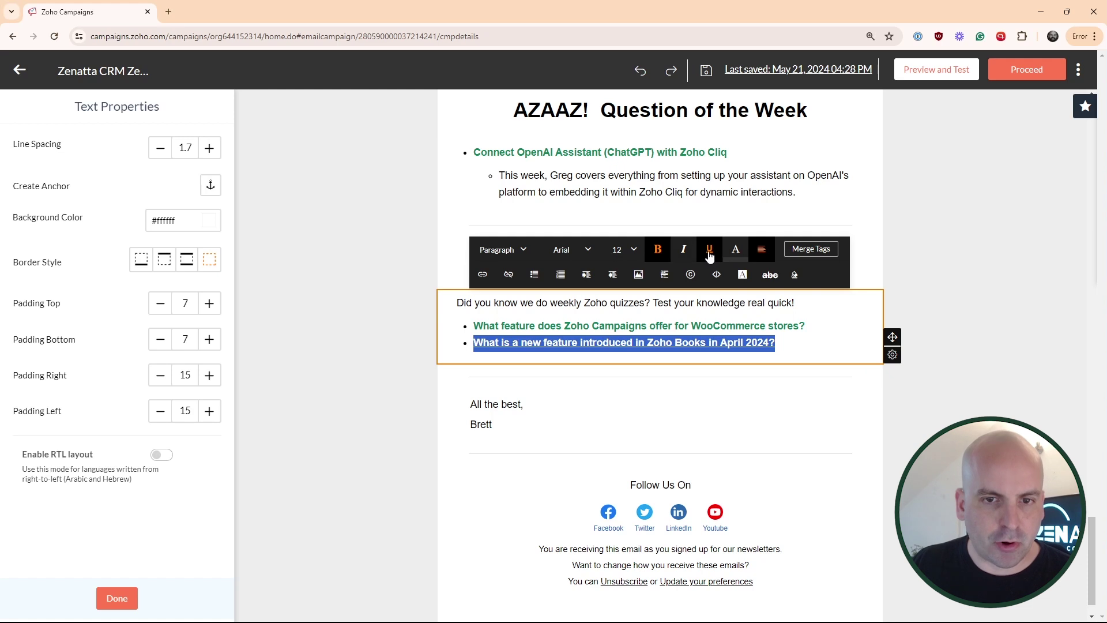
left_click(829, 325)
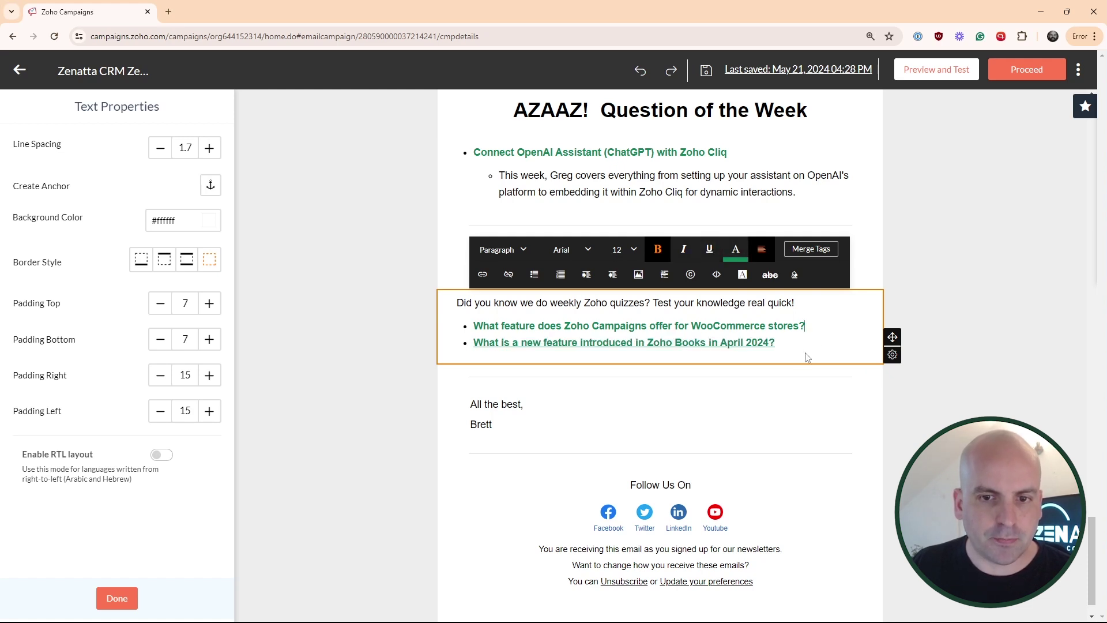
Step: Open the link settings for the second quiz question and remove the underline from its text
left_click_drag(794, 341, 471, 343)
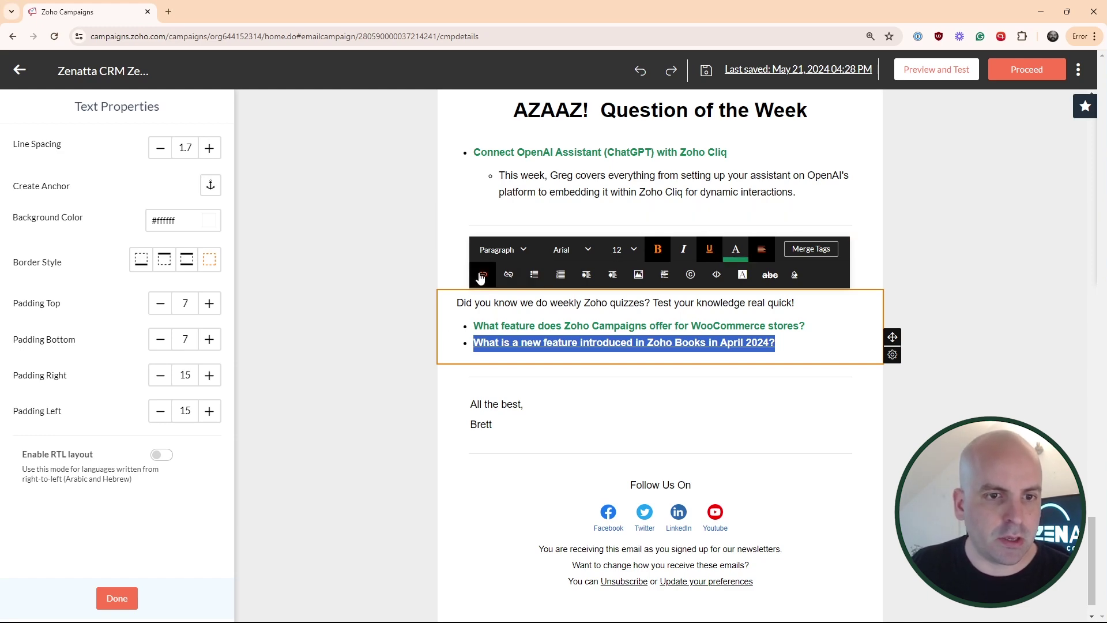
left_click(482, 275)
left_click(745, 352)
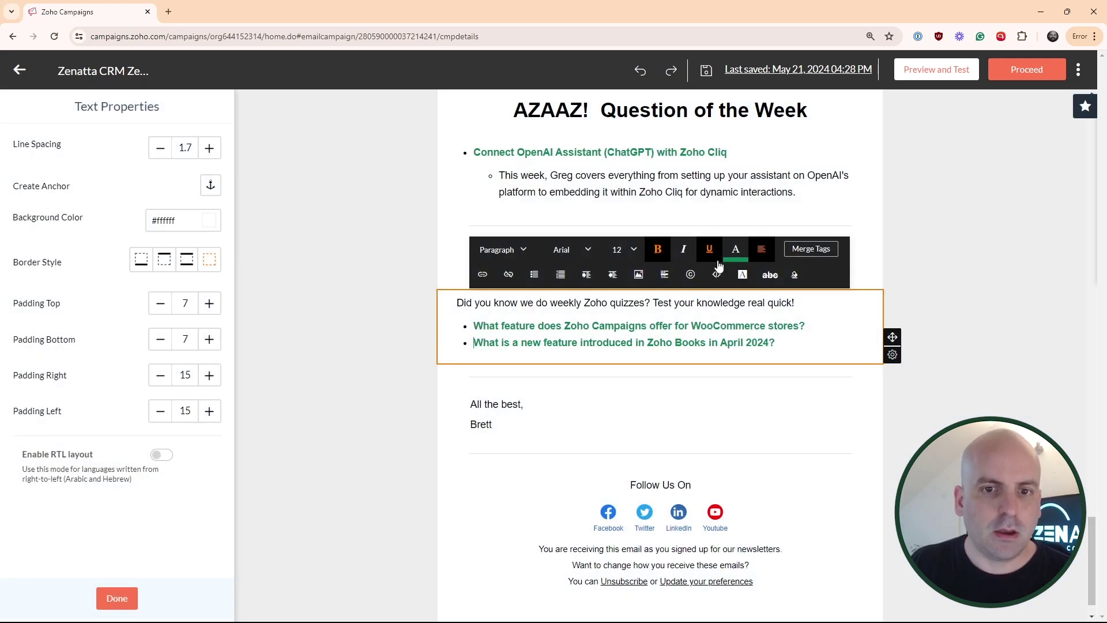
left_click_drag(777, 343, 474, 343)
left_click(400, 174)
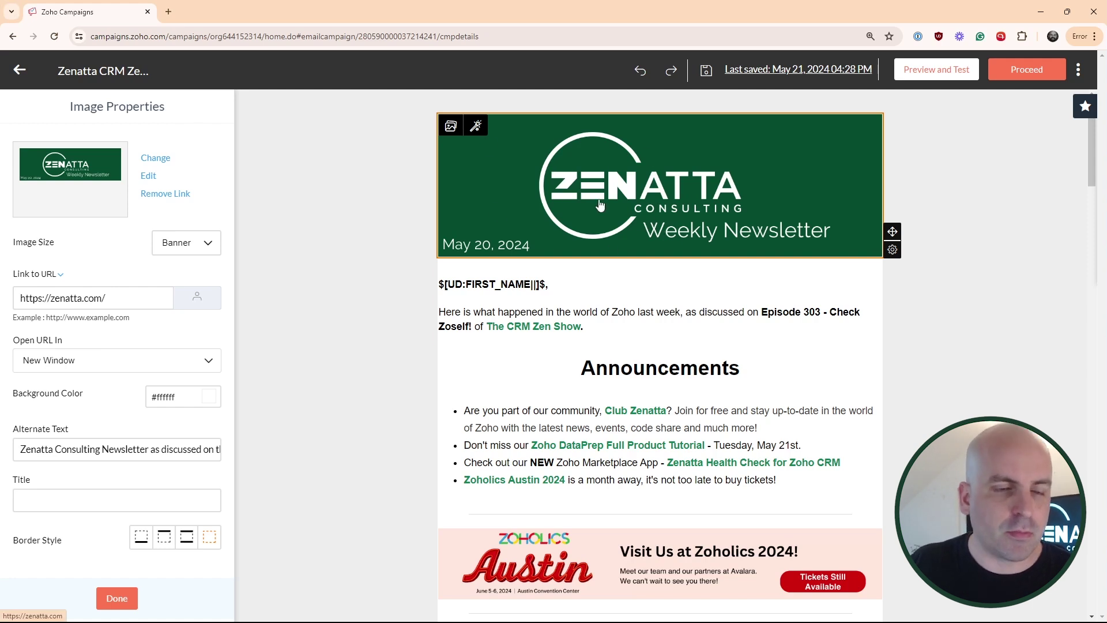
Step: Add an image element above the Zenatta newsletter header banner and fill it with Zoholics_Join_Us.png from My Images
key("Escape")
left_click(108, 160)
left_click_drag(70, 168, 629, 124)
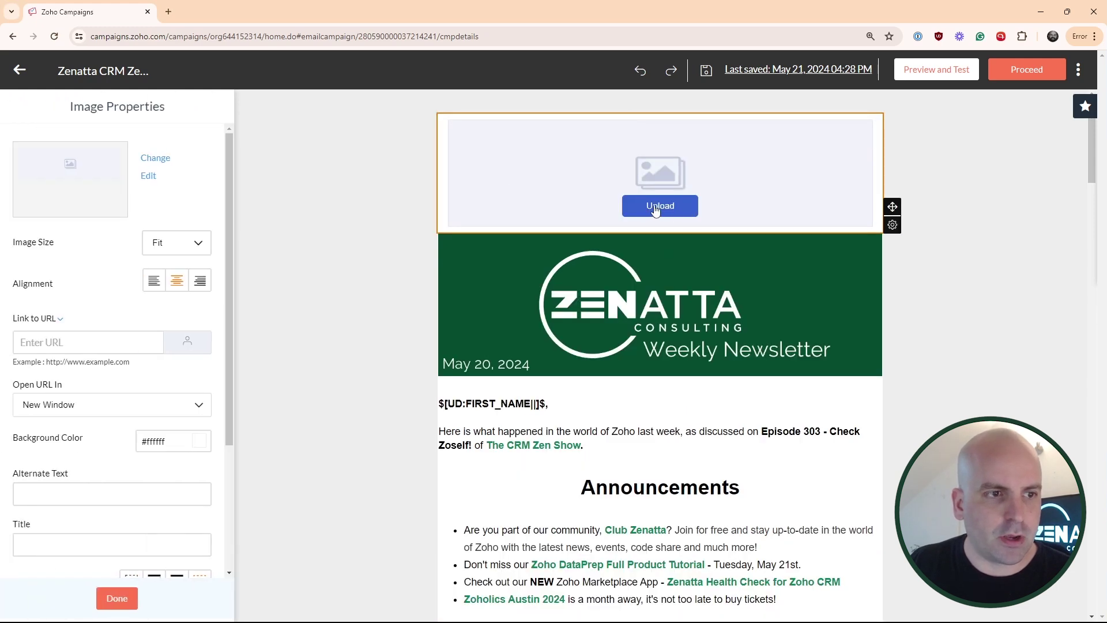
left_click(156, 160)
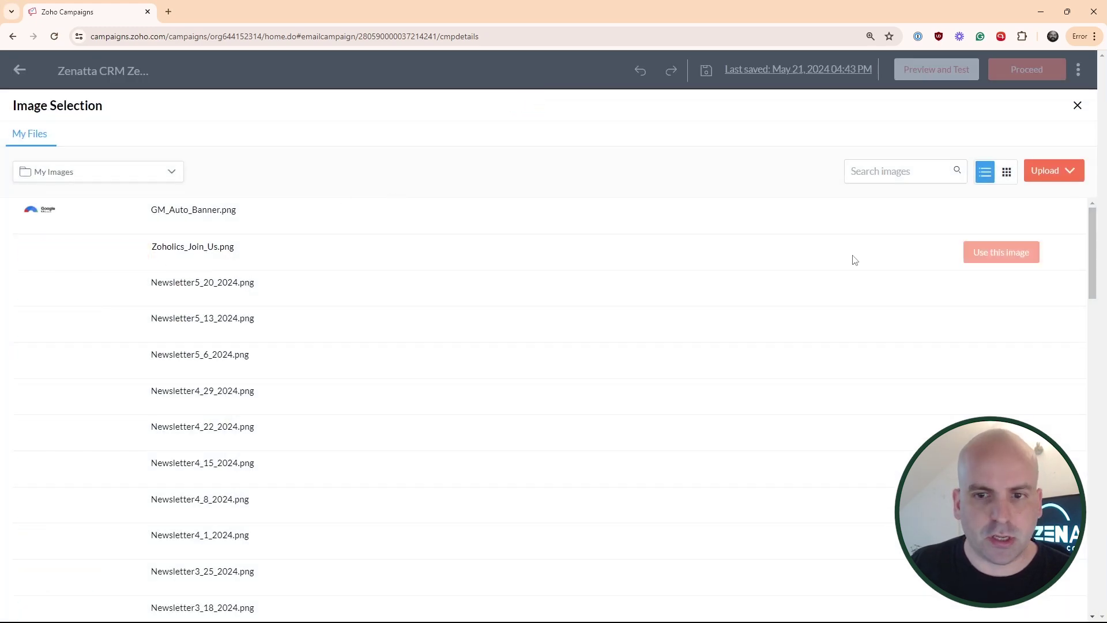
left_click(1008, 255)
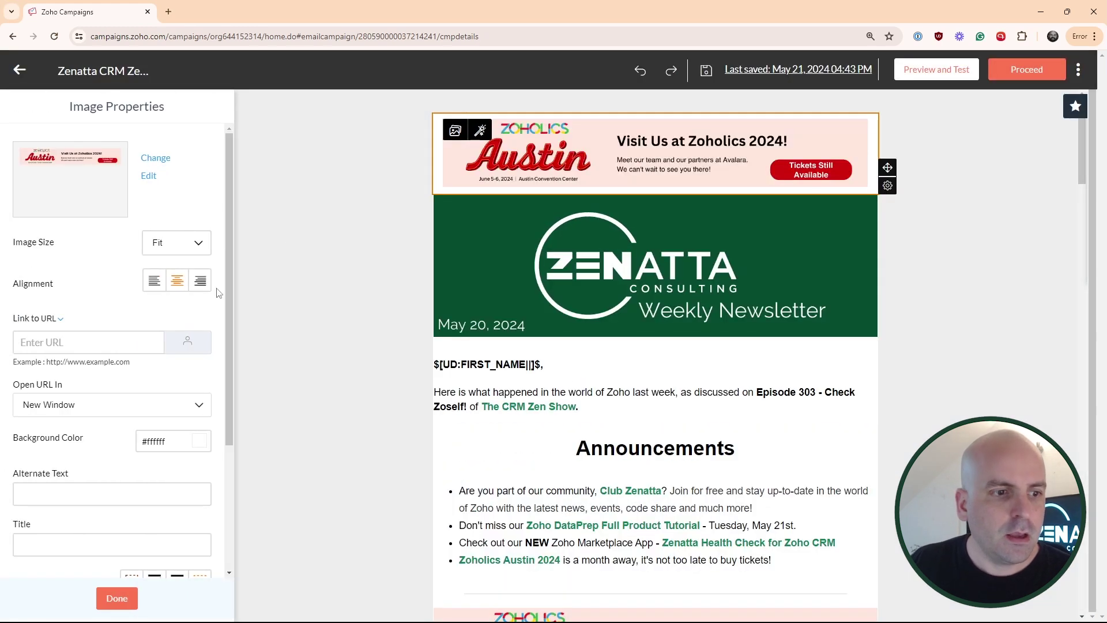
Step: Examine the alternate text of the added Zoholics banner, the Zoholics banner below Announcements, and the "Is Your CRM Healthy?" banner
scroll(83, 489, "down", 1)
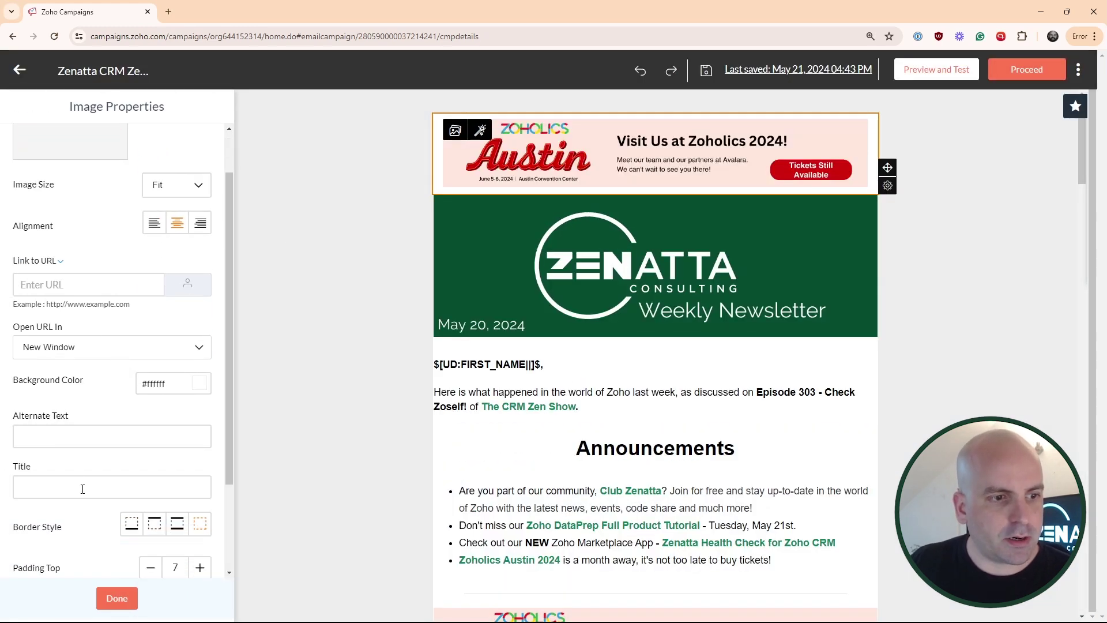
left_click(110, 437)
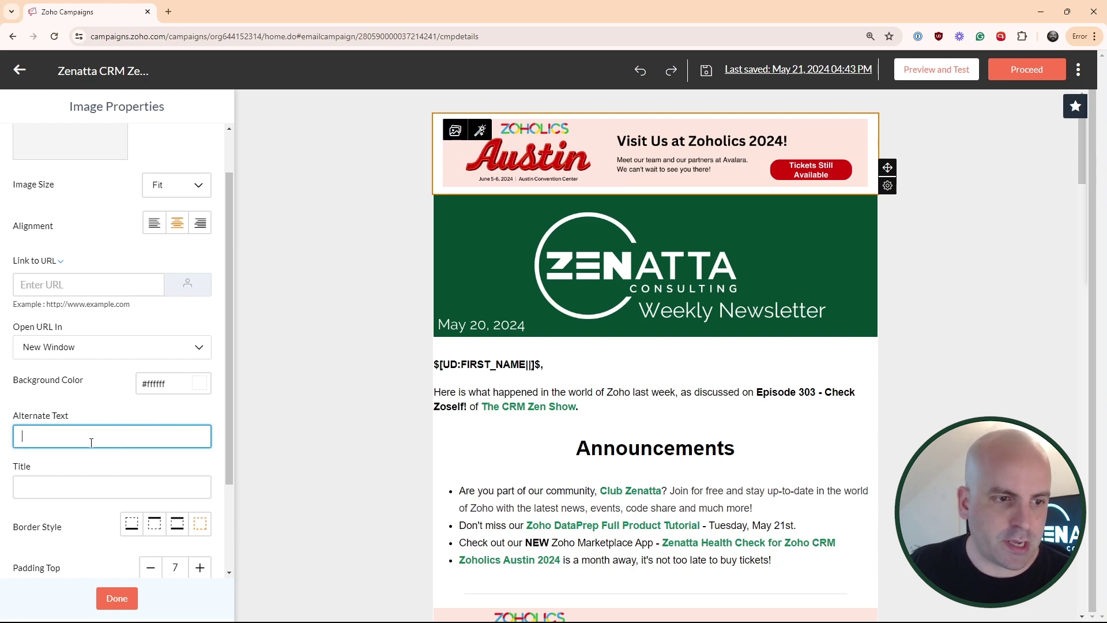
scroll(397, 422, "down", 8)
scroll(519, 358, "up", 3)
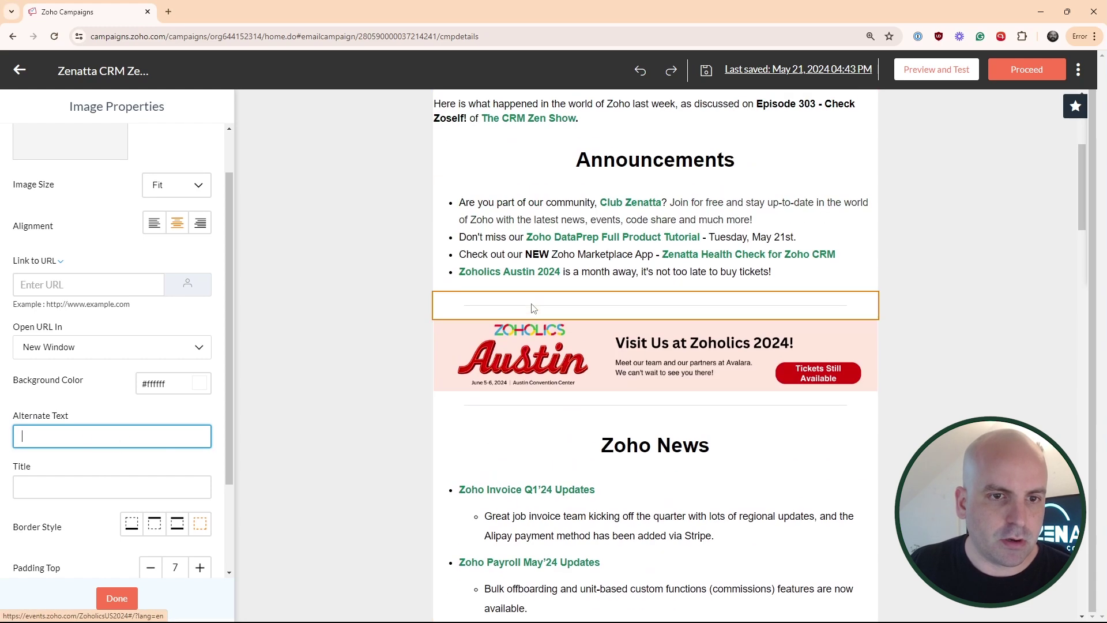
left_click(530, 349)
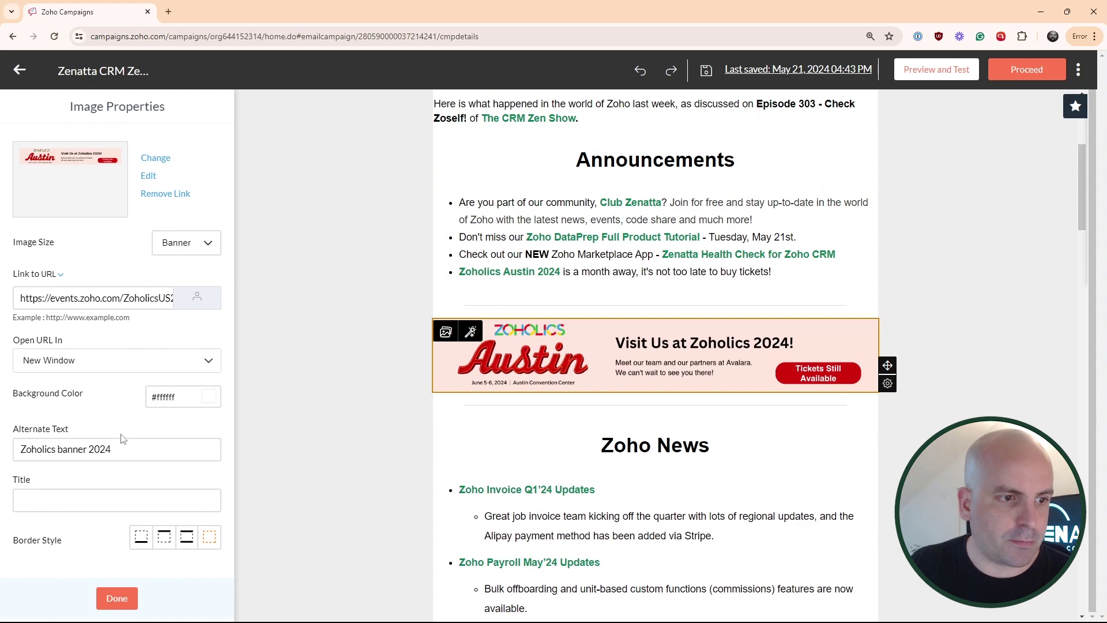
scroll(519, 404, "down", 10)
left_click(519, 369)
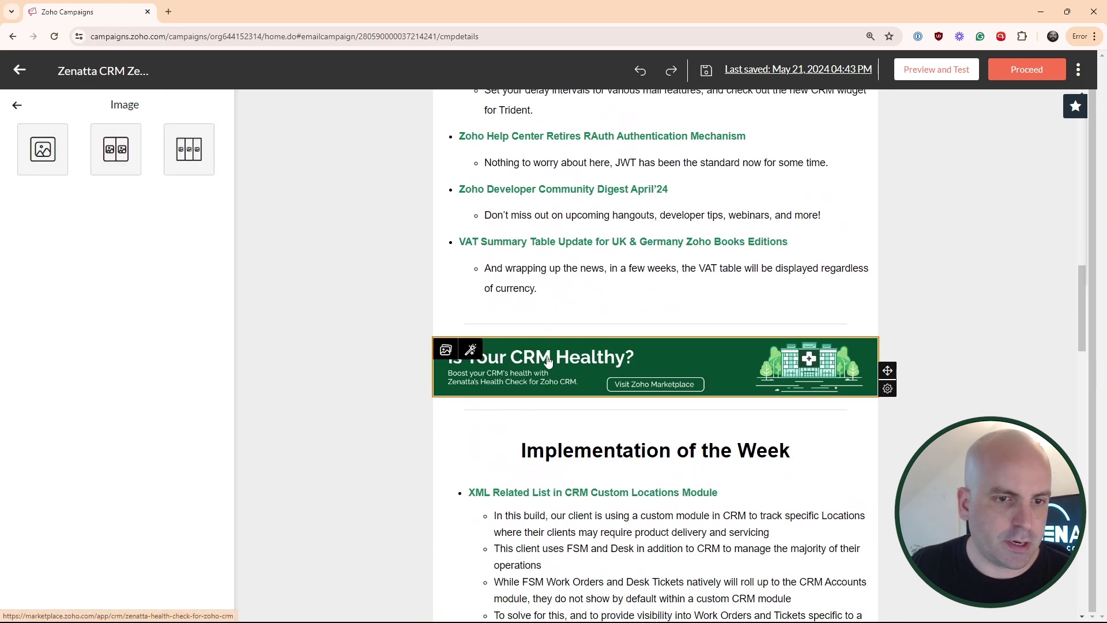
left_click_drag(14, 449, 321, 457)
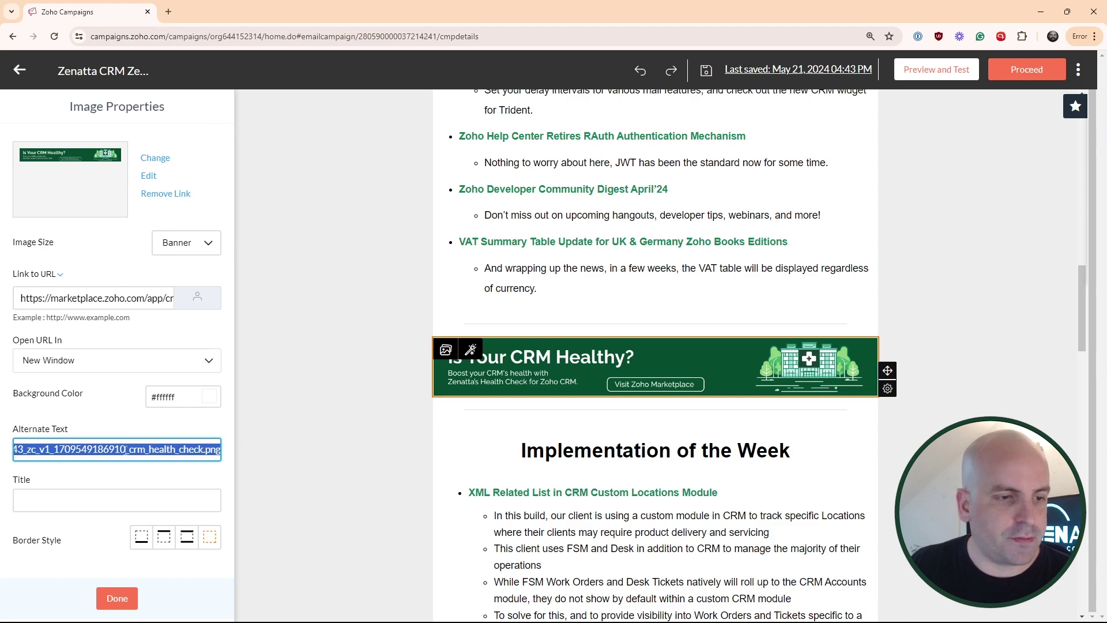
scroll(323, 464, "up", 15)
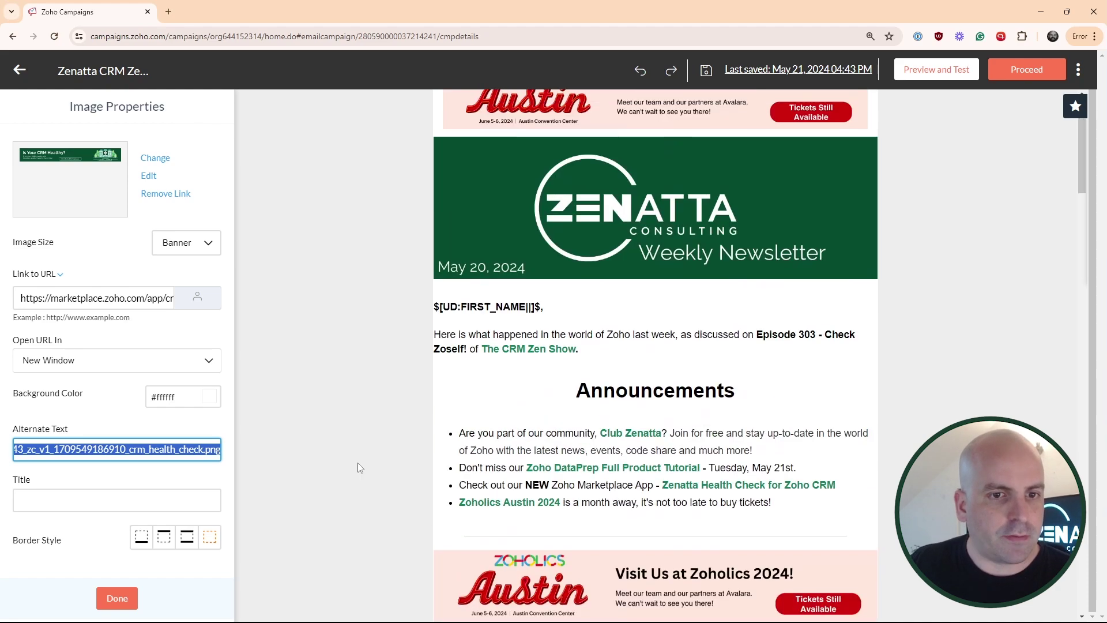
Step: Delete the Zoholics banner image above the Zenatta newsletter header
left_click(555, 186)
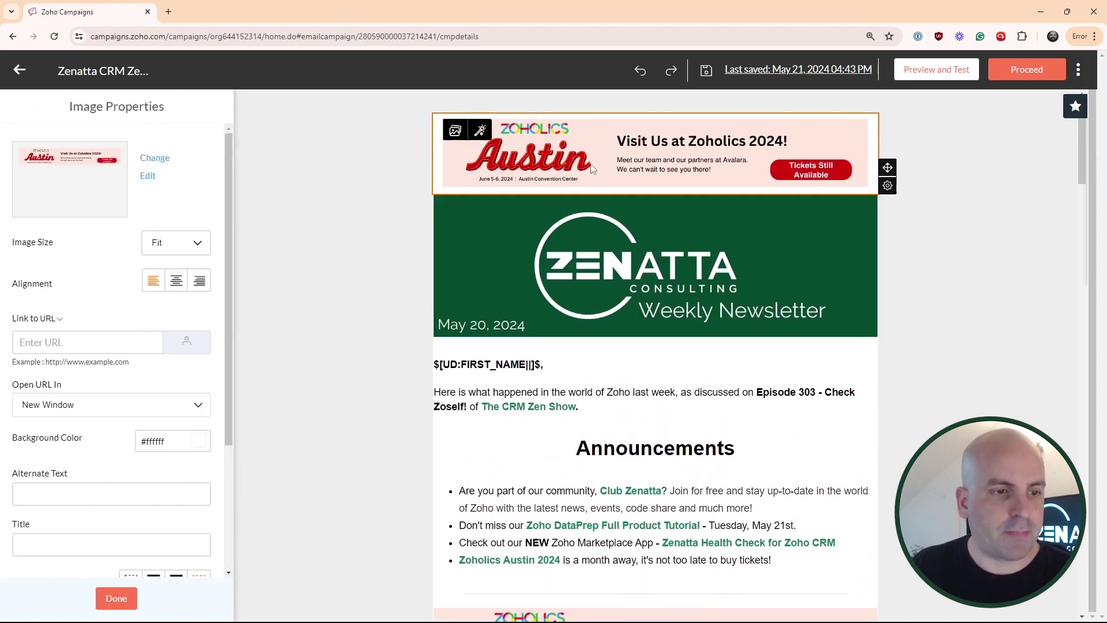
scroll(723, 494, "down", 15)
scroll(723, 493, "down", 5)
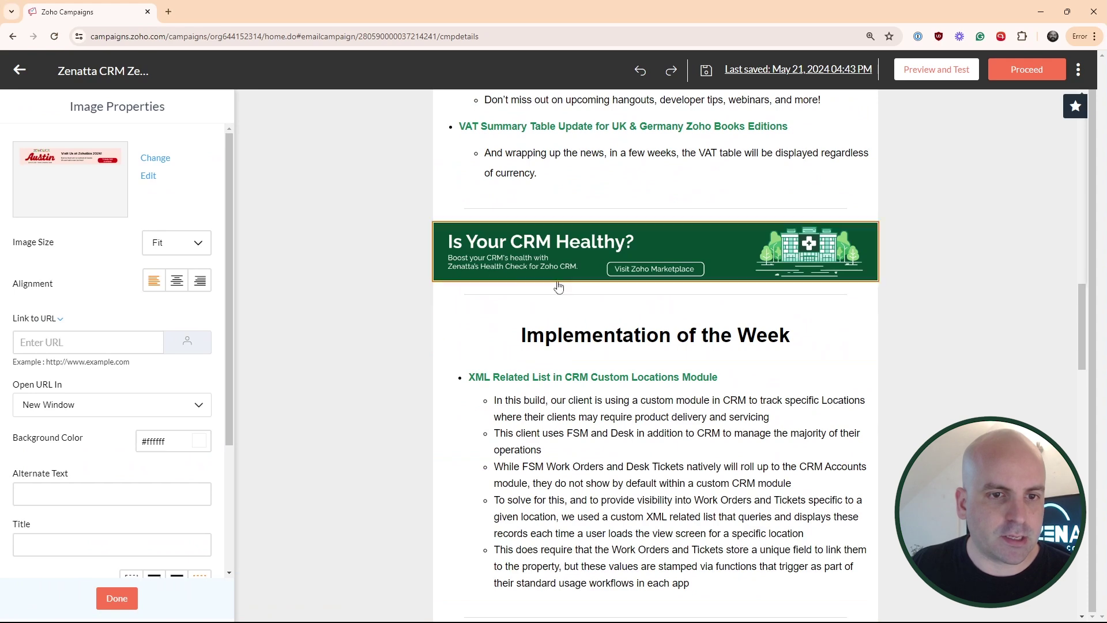
scroll(568, 427, "up", 15)
scroll(686, 232, "up", 2)
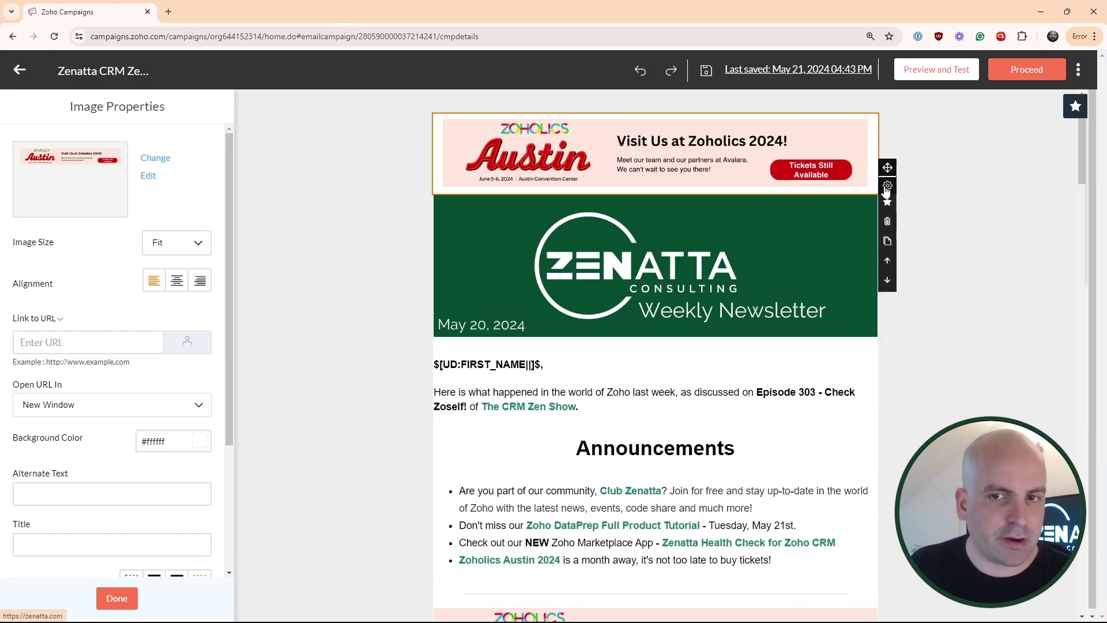
left_click(888, 222)
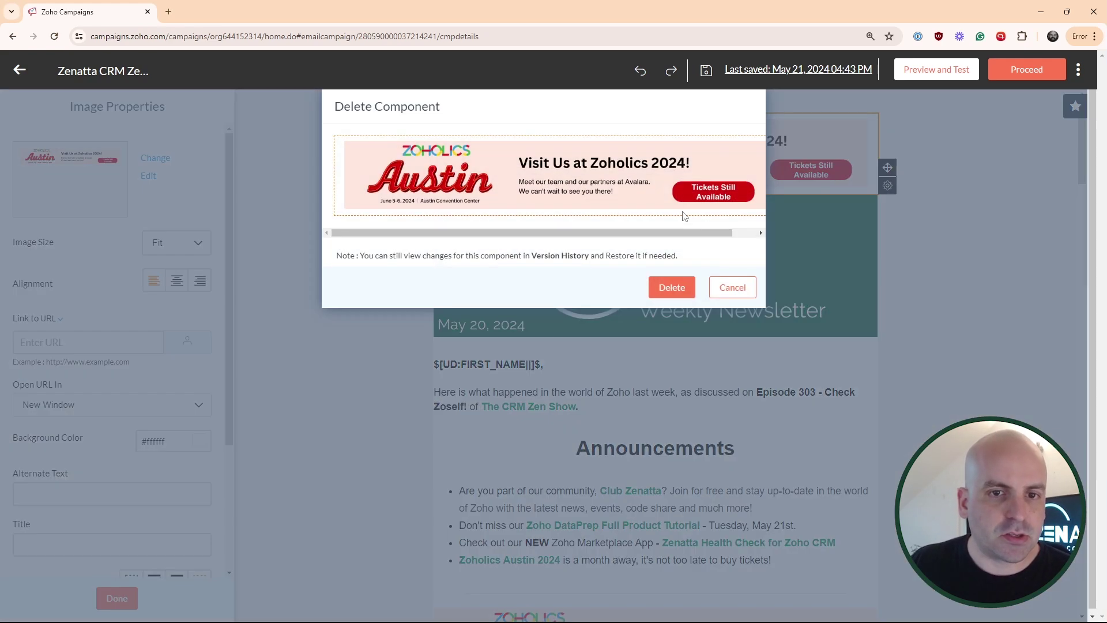
left_click(676, 301)
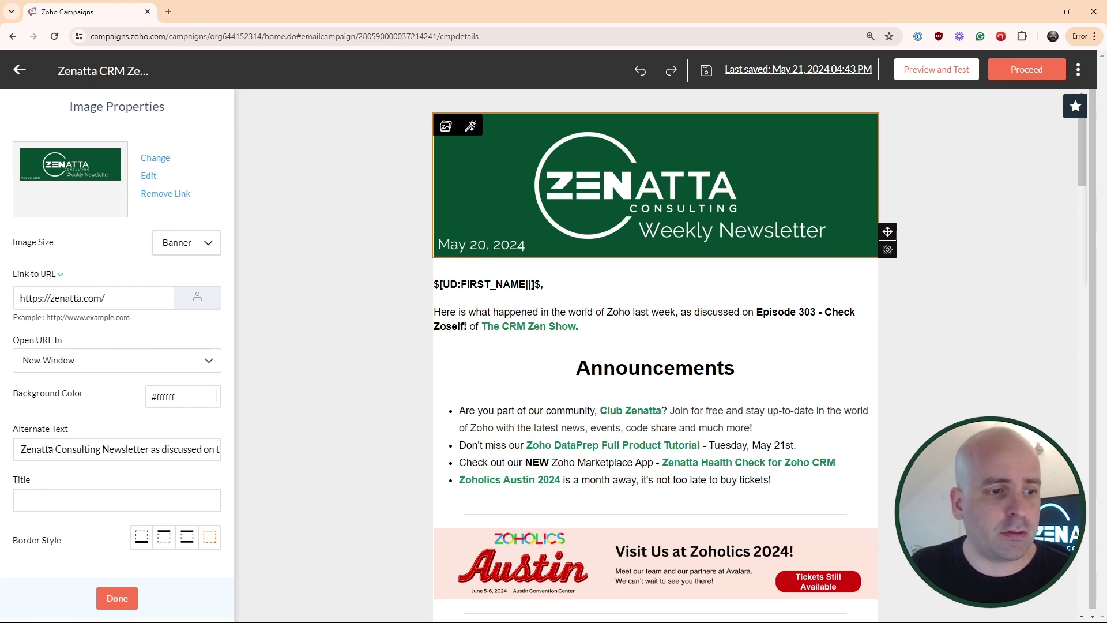
Step: Read through the alternate text of the Zenatta newsletter header banner
left_click_drag(25, 449, 366, 451)
left_click_drag(185, 449, 13, 450)
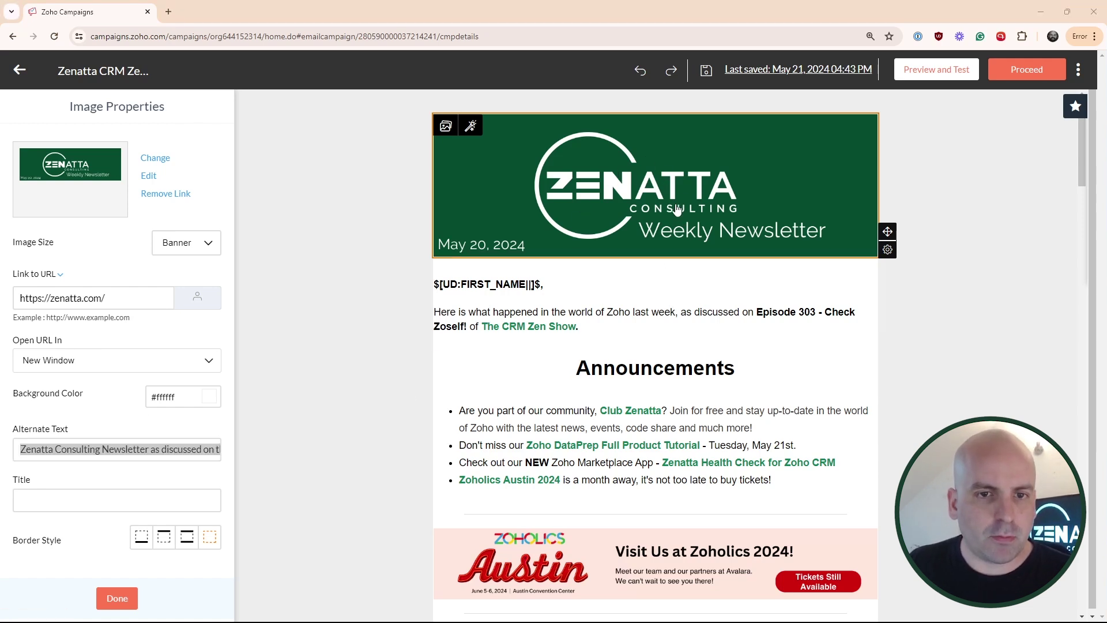
Step: Try to upload Zoholics Join Us! from Downloads as a replacement for the header banner, and close the image selection
left_click(161, 162)
left_click(1044, 171)
left_click(1029, 196)
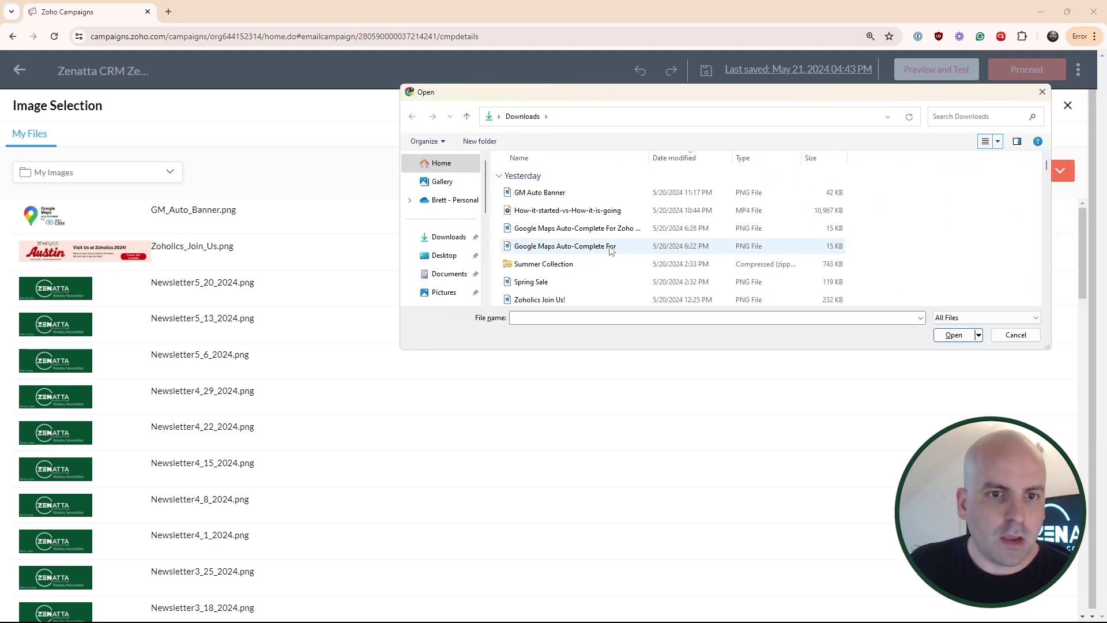
left_click(537, 302)
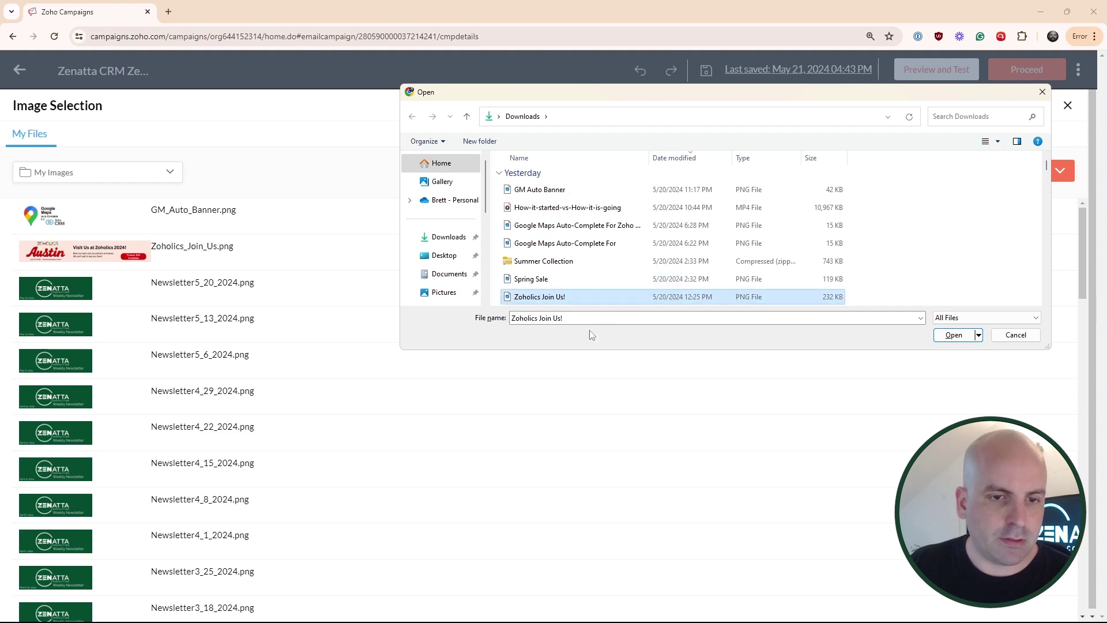
left_click(953, 335)
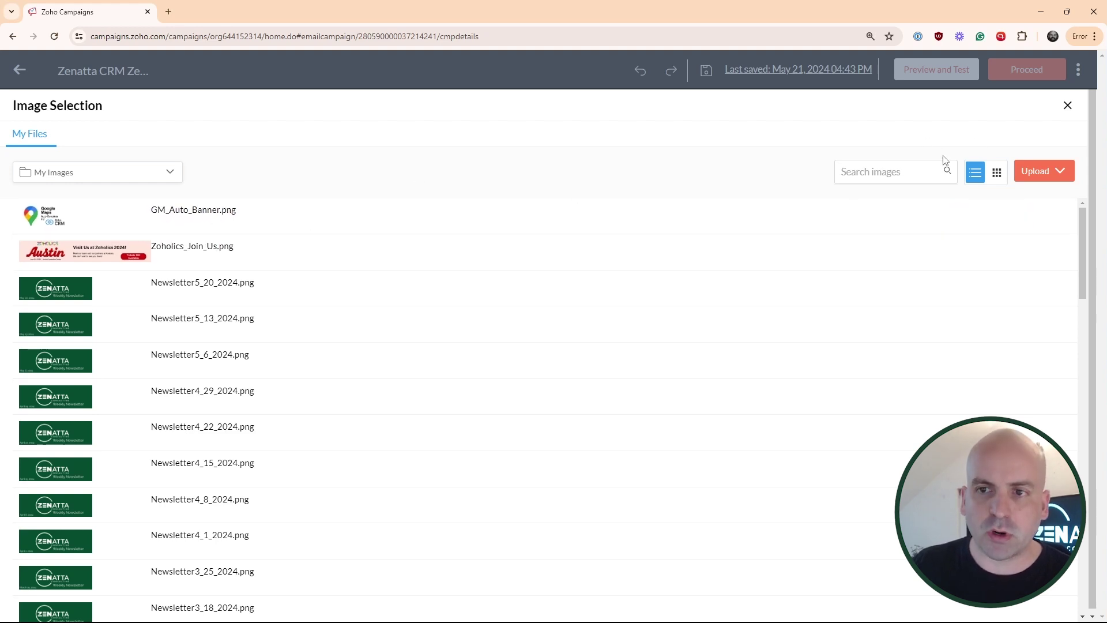
left_click(1068, 107)
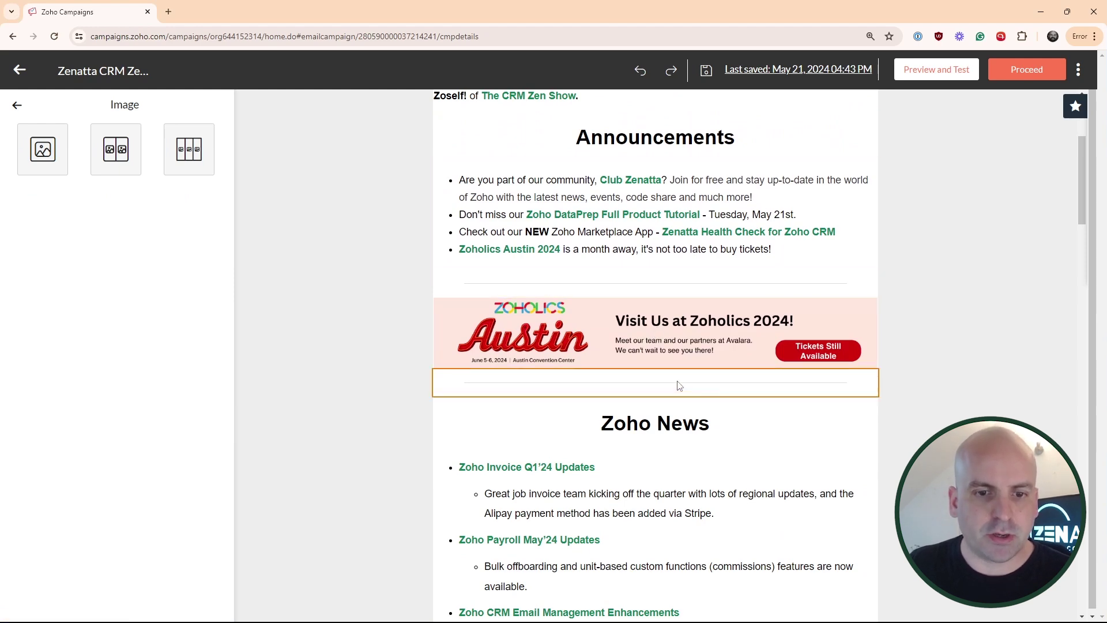
Step: Insert the bookmarked newsletter footer at the end of the email, above the existing unsubscribe text
scroll(675, 400, "up", 4)
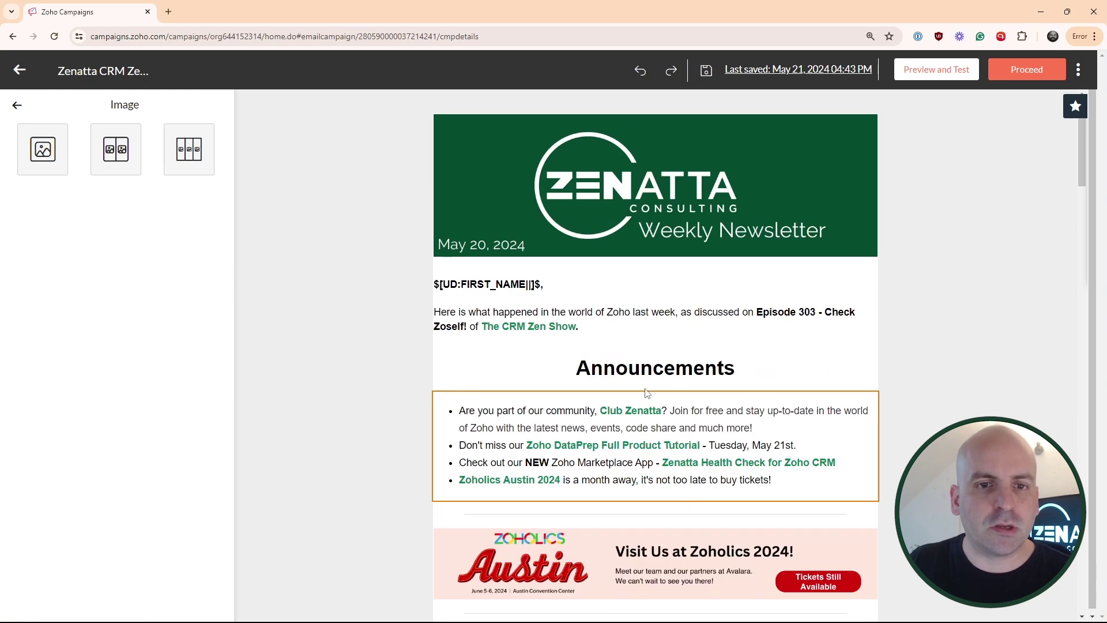
scroll(807, 375, "down", 3)
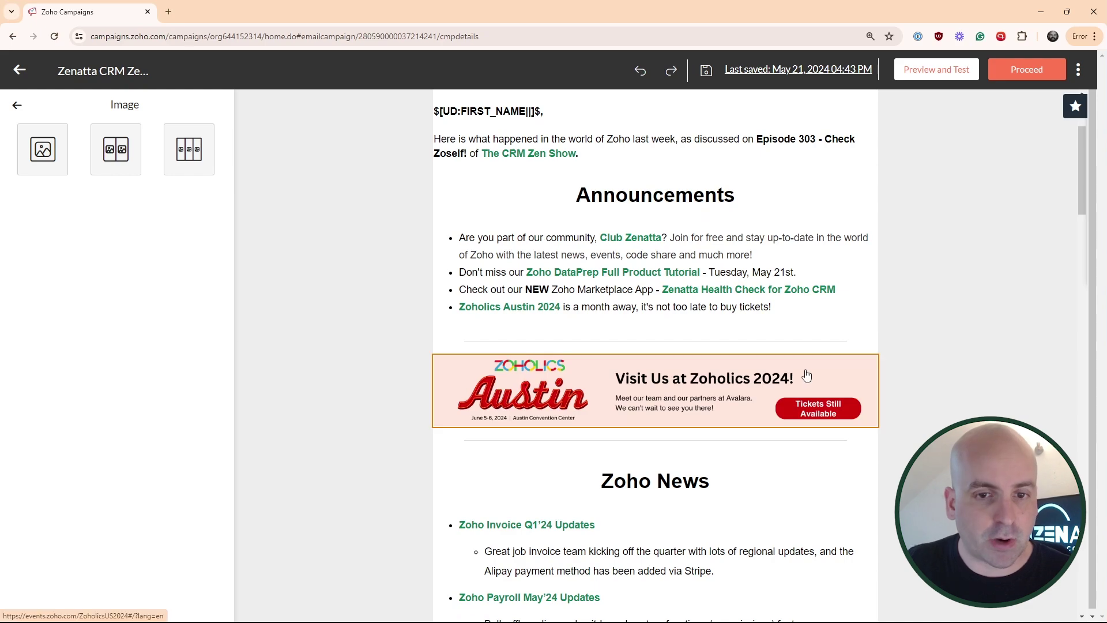
scroll(773, 407, "up", 3)
left_click(1076, 107)
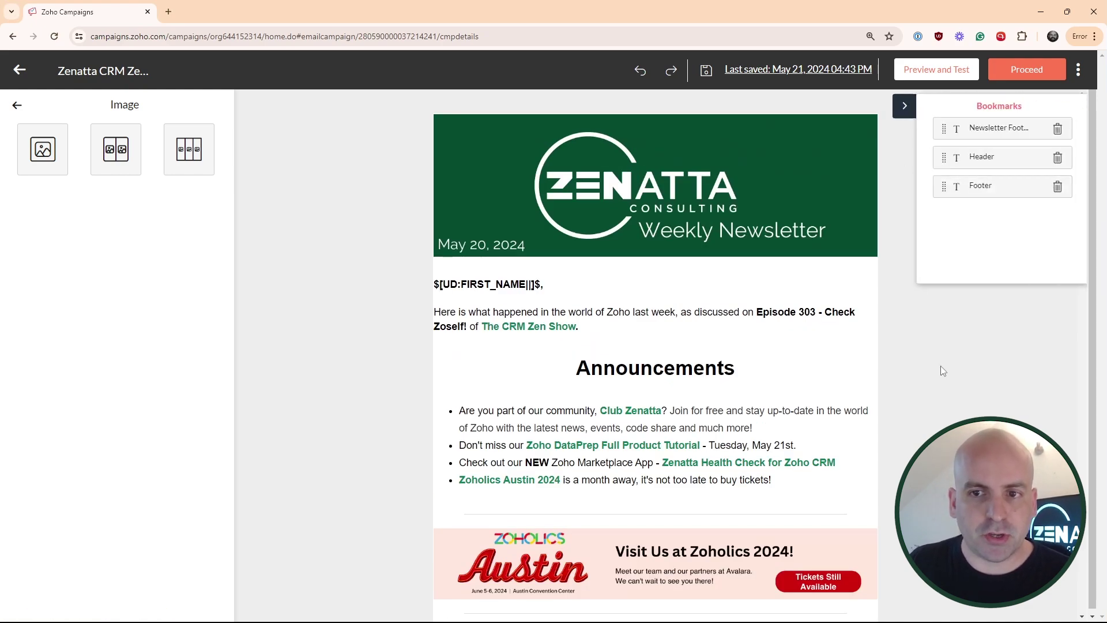
scroll(907, 331, "down", 20)
scroll(900, 352, "down", 10)
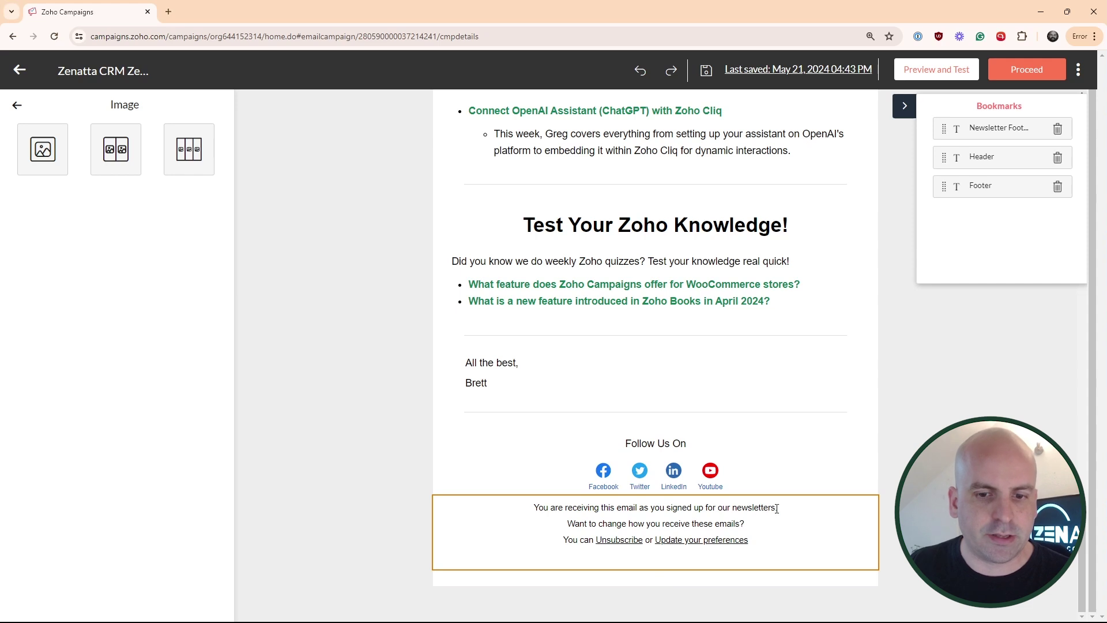
left_click_drag(955, 128, 704, 528)
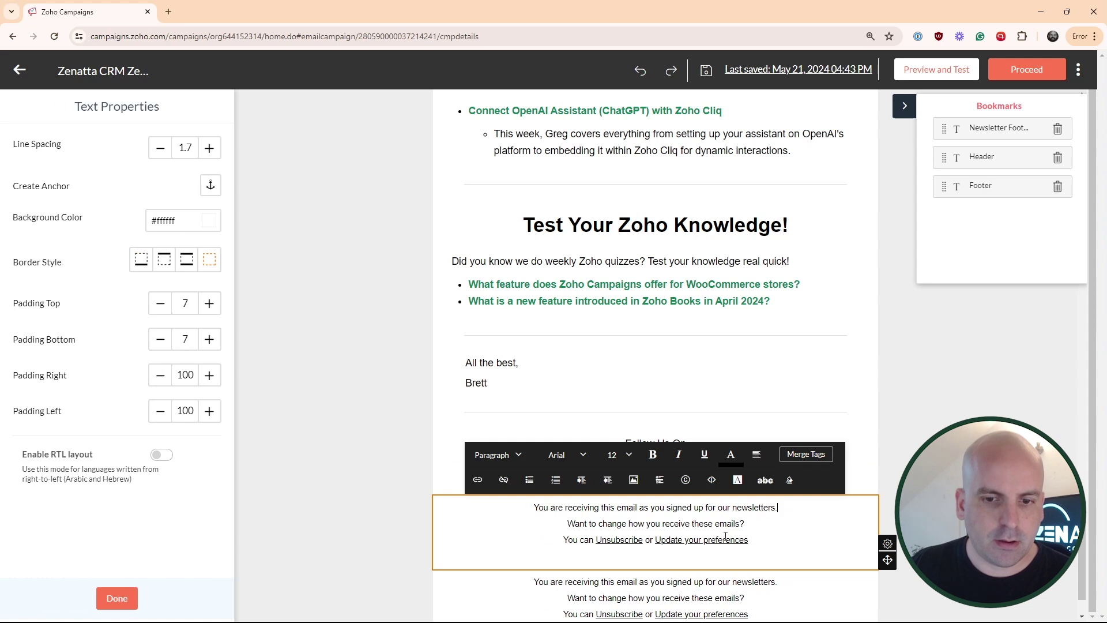
Step: Replace "newsletters" with "promotions" in the first line of the upper footer block
mouse_move(889, 545)
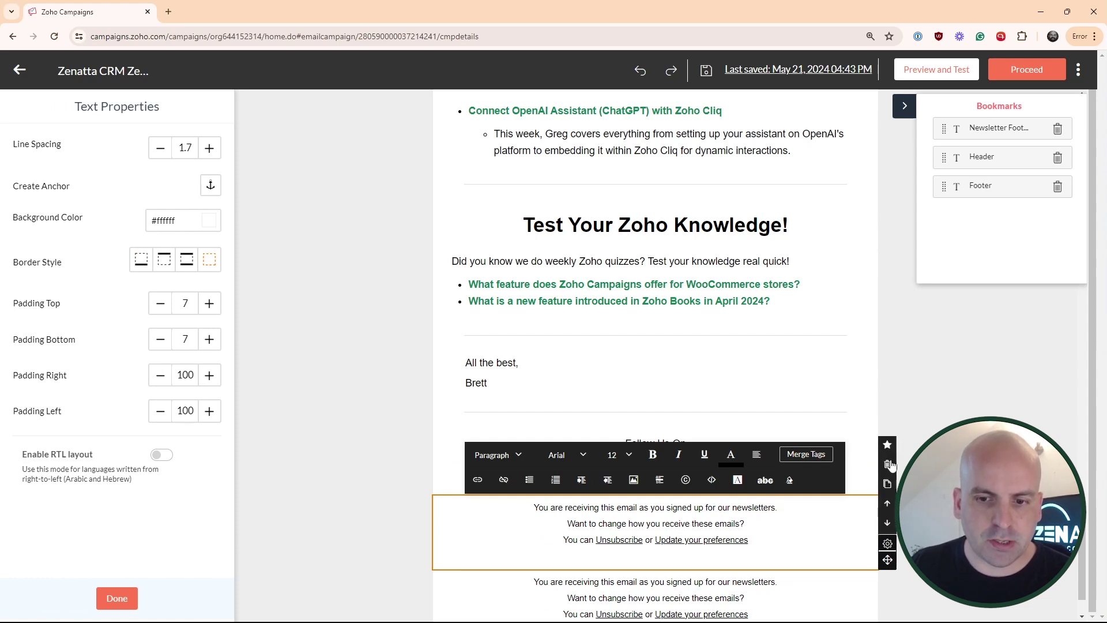
left_click(776, 507)
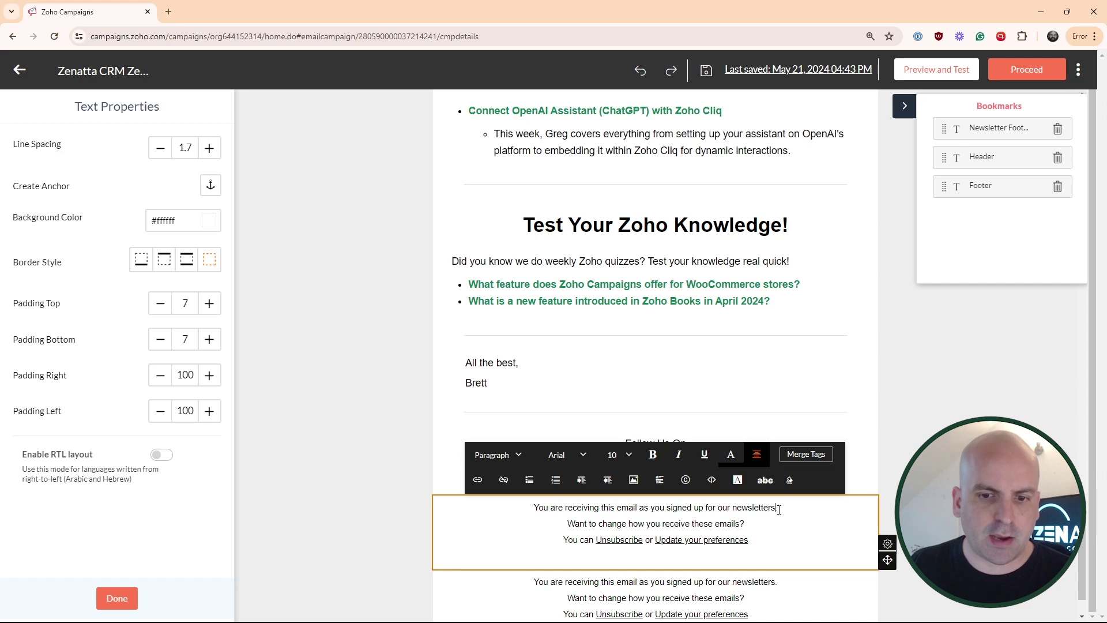
left_click_drag(776, 507, 728, 511)
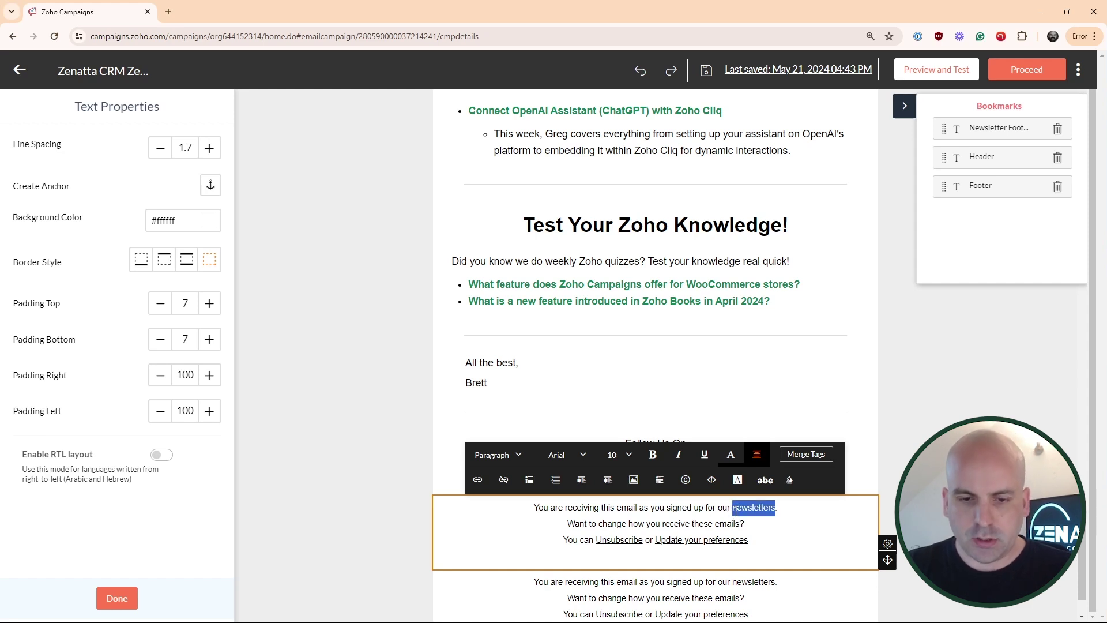
type("promotions")
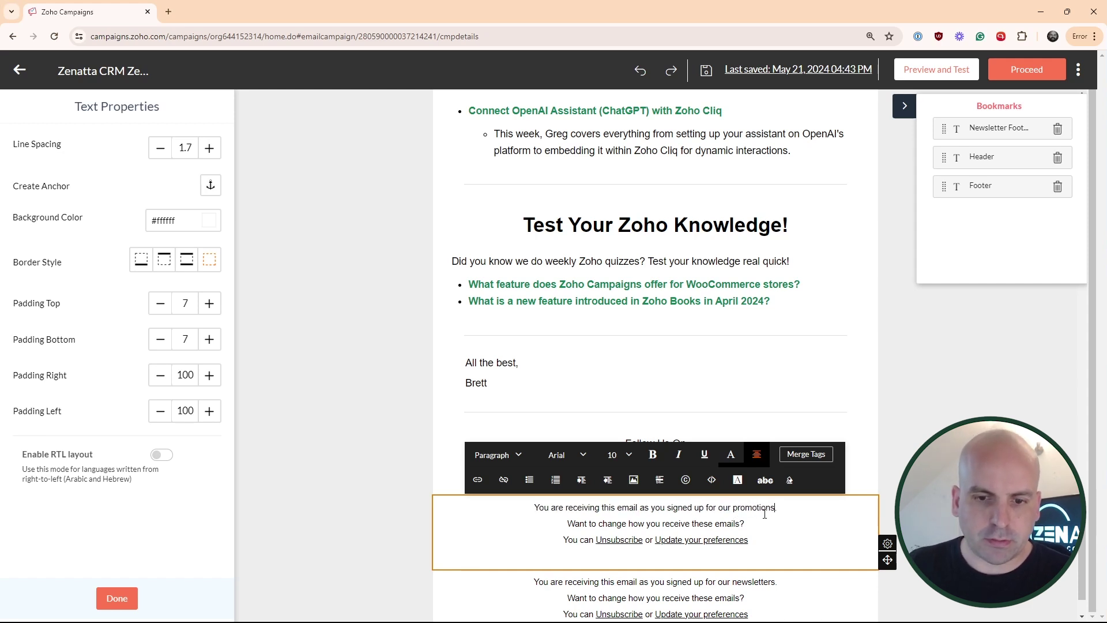
Step: Bookmark the edited footer block under the name "Promotions Footer"
mouse_move(889, 551)
left_click(889, 446)
left_click(446, 145)
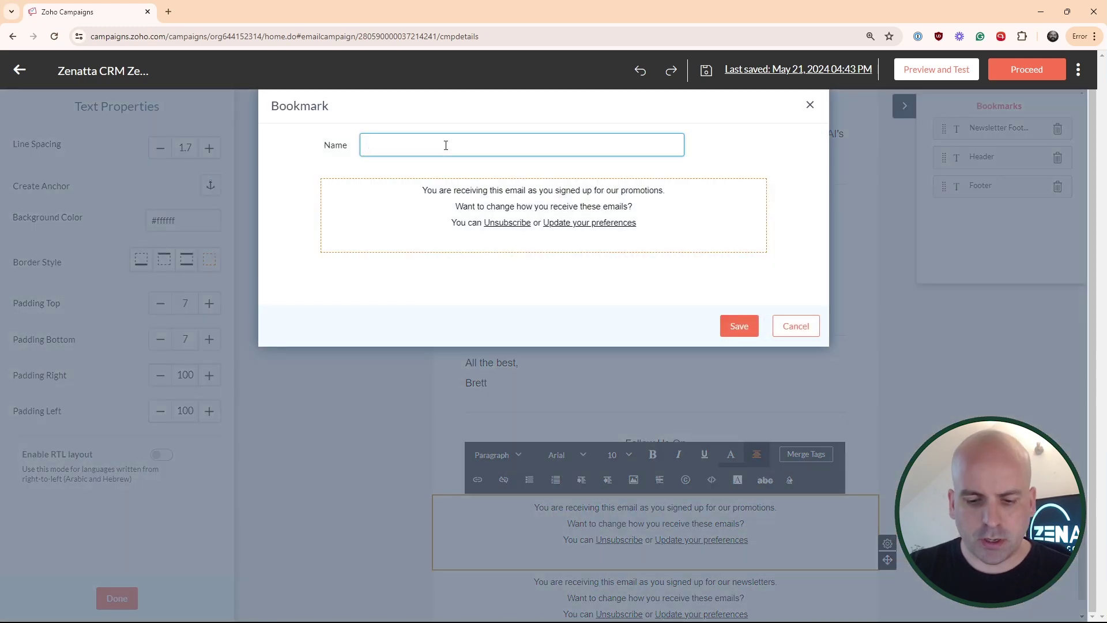
type("Footer Promo")
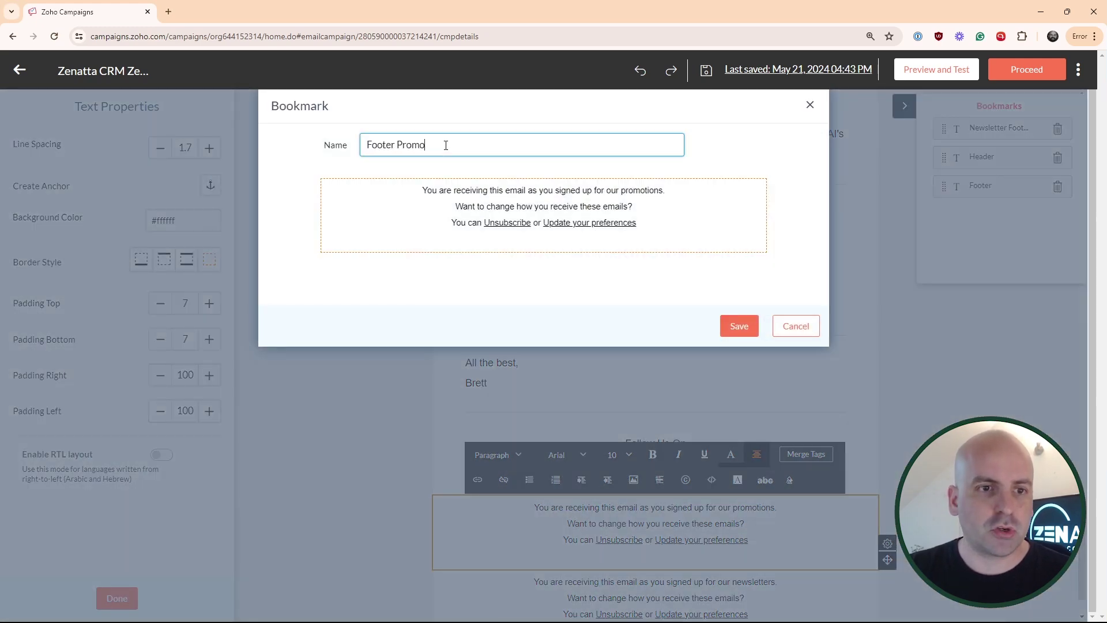
type("tion")
left_click_drag(446, 145, 397, 144)
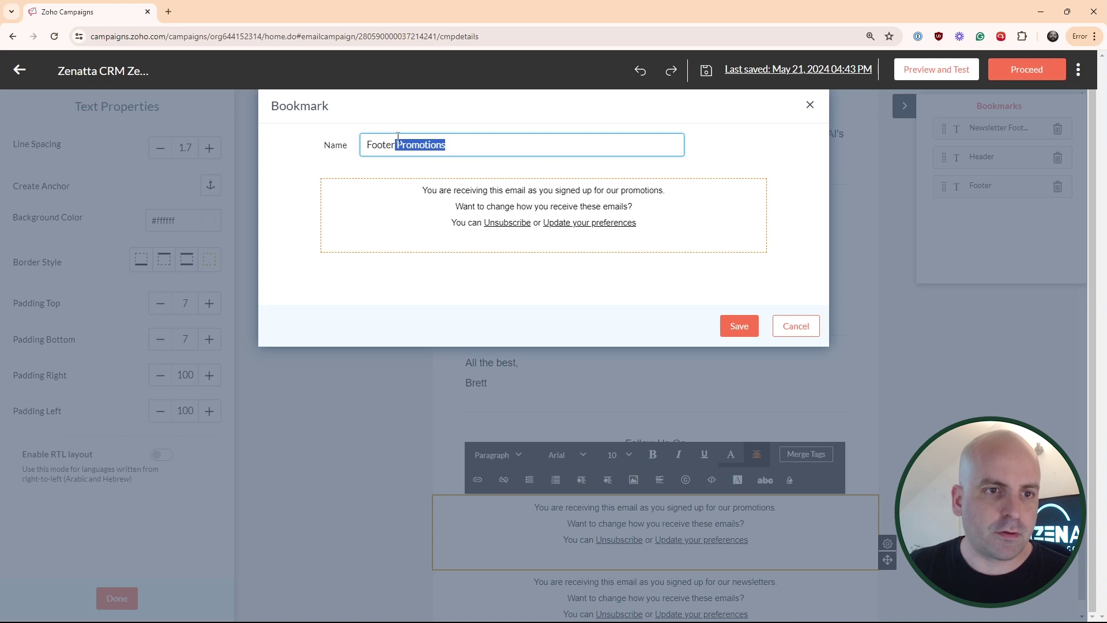
key("BackSpace")
key("Home")
type("Promotions")
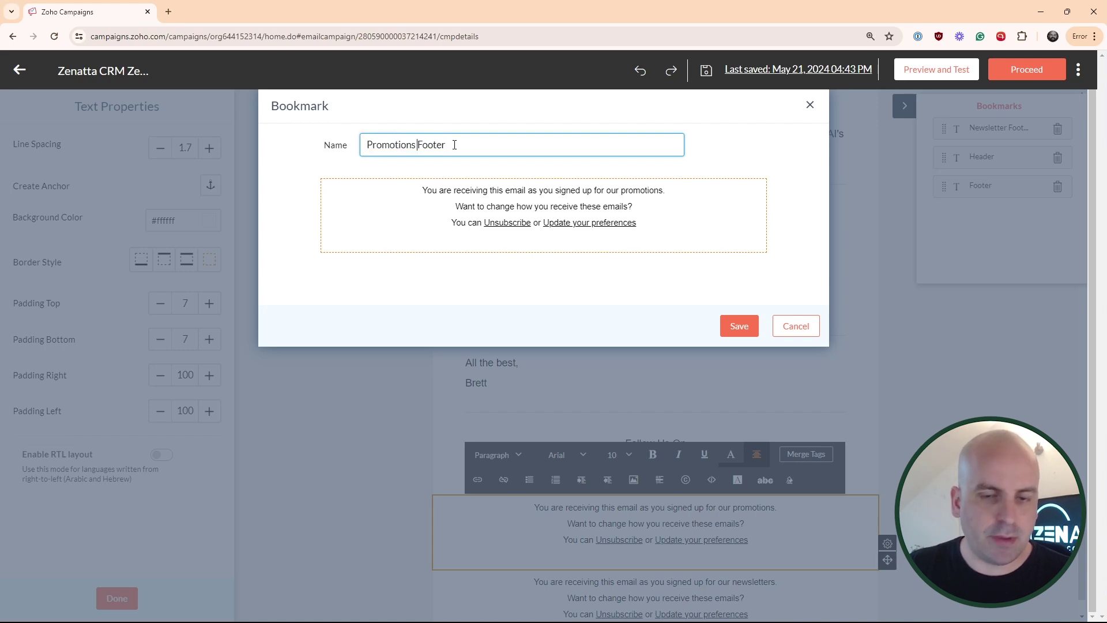
left_click(740, 326)
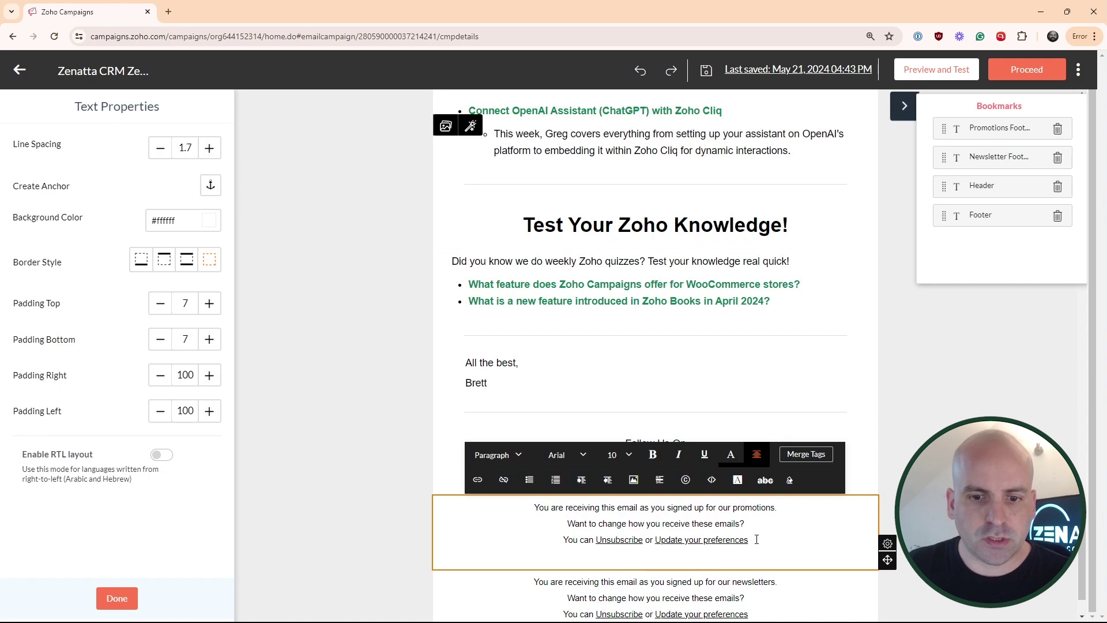
scroll(937, 326, "down", 1)
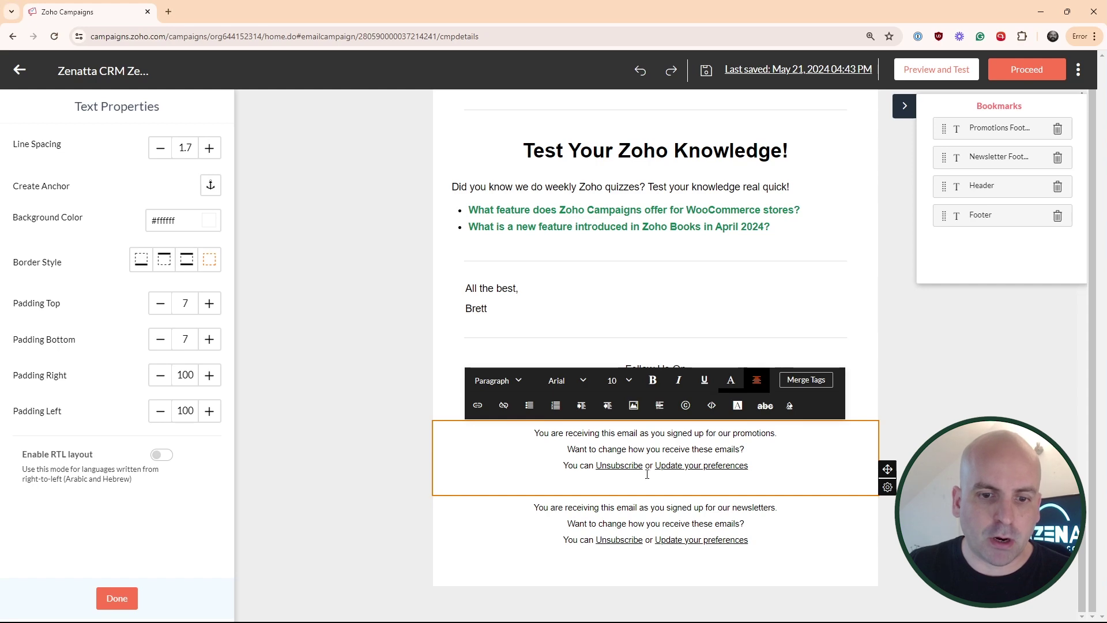
mouse_move(889, 502)
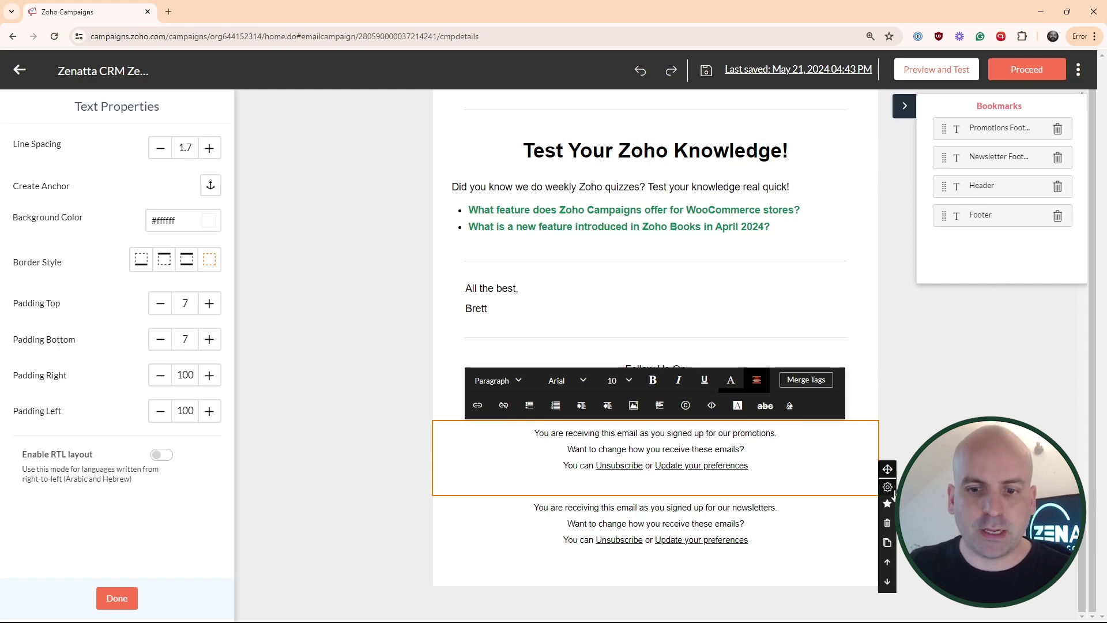
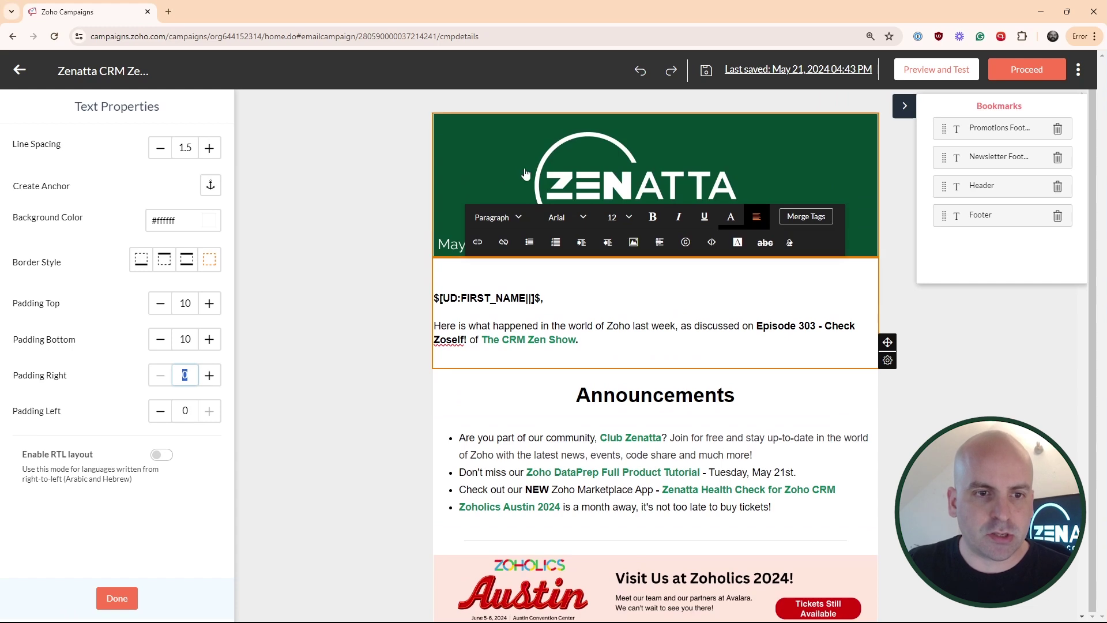
scroll(646, 298, "down", 5)
scroll(619, 418, "up", 5)
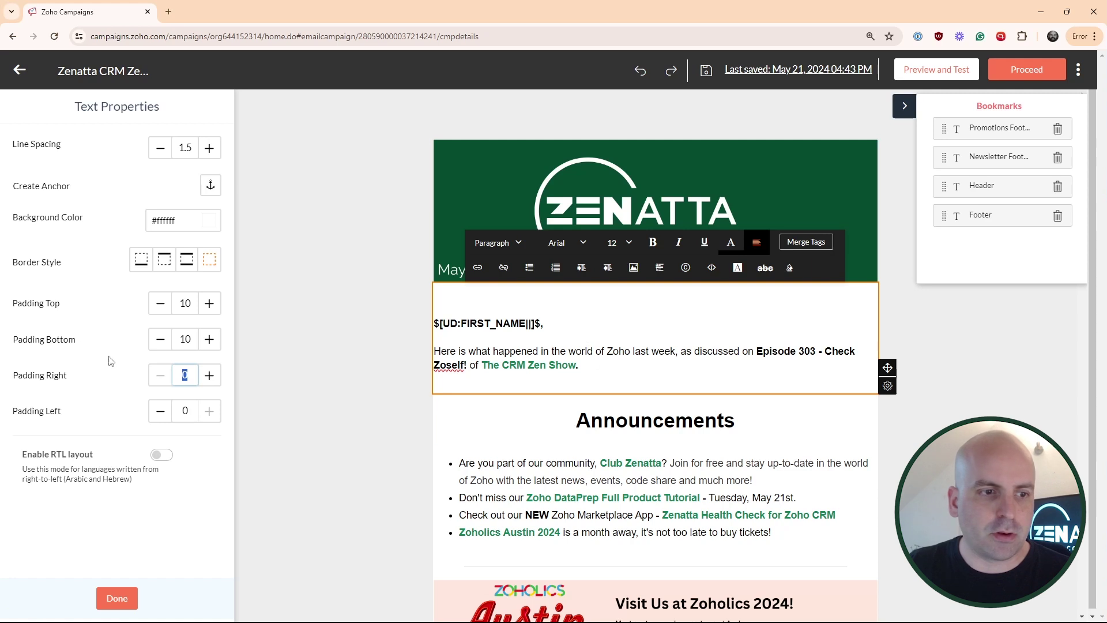
Step: Set the right and left padding of the greeting text block to 15
left_click(191, 409)
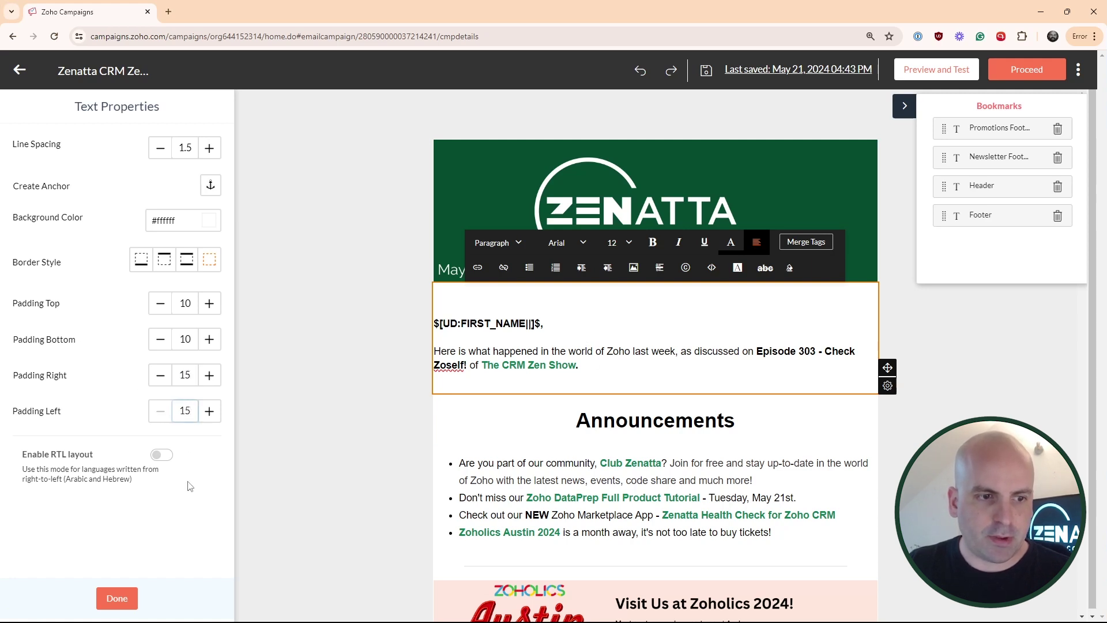
left_click(575, 462)
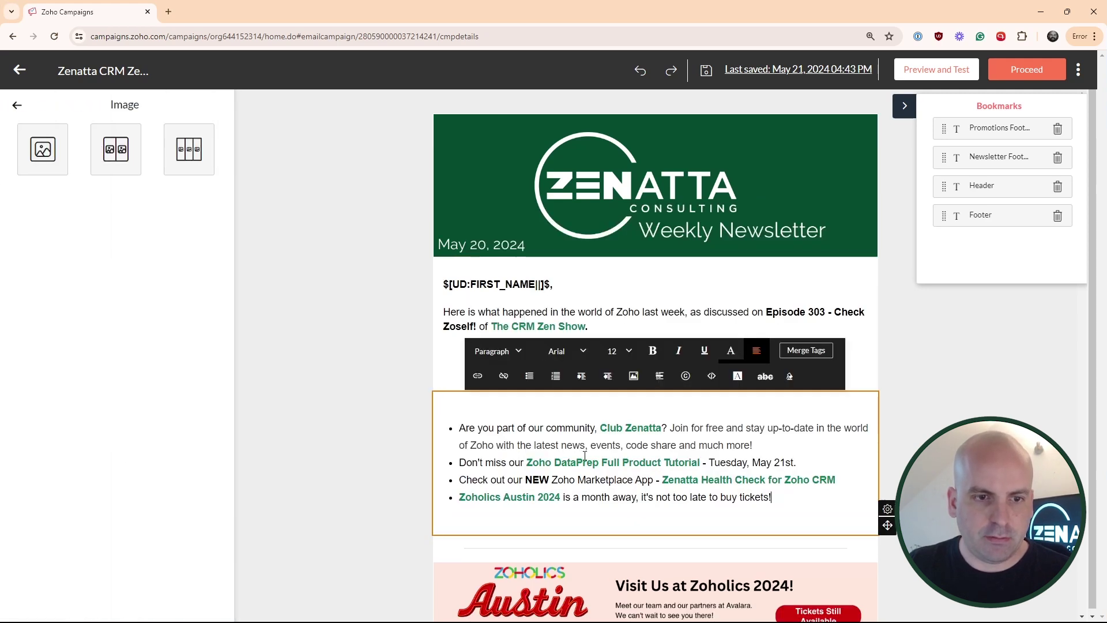
Step: Set the greeting text block's right and left padding to 25 and close its properties
left_click(631, 324)
left_click(178, 375)
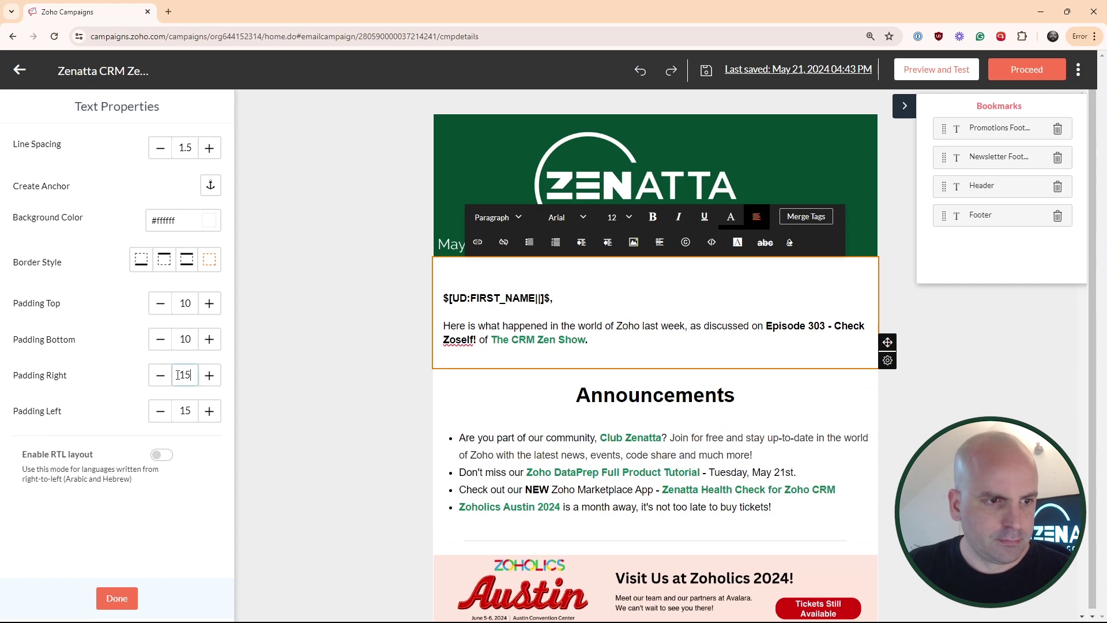
double_click(196, 413)
type("25")
left_click(490, 444)
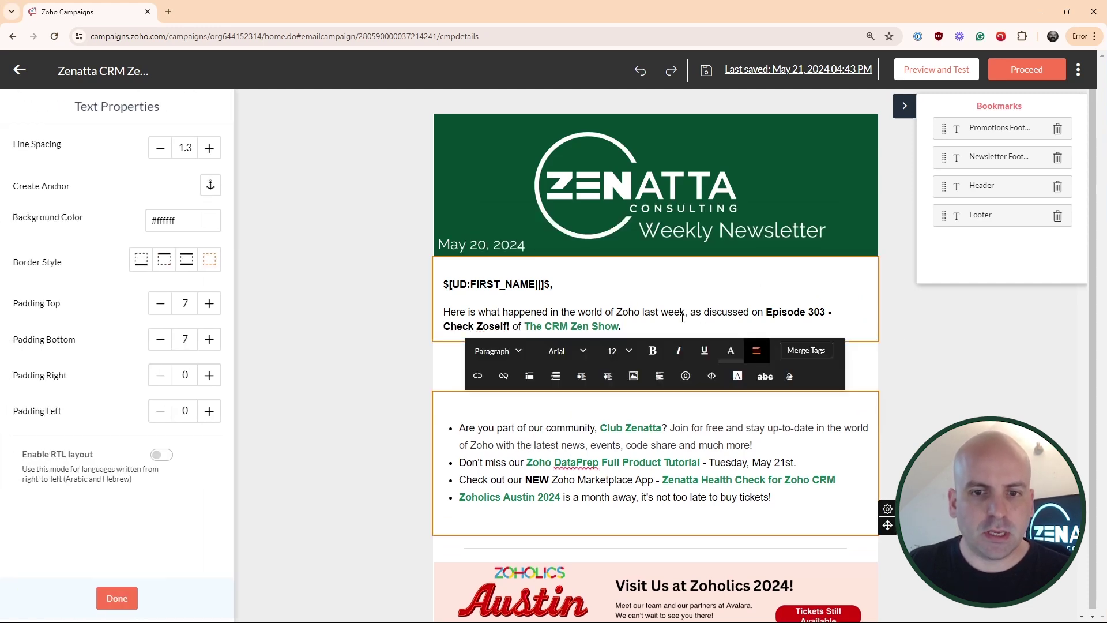
left_click(489, 315)
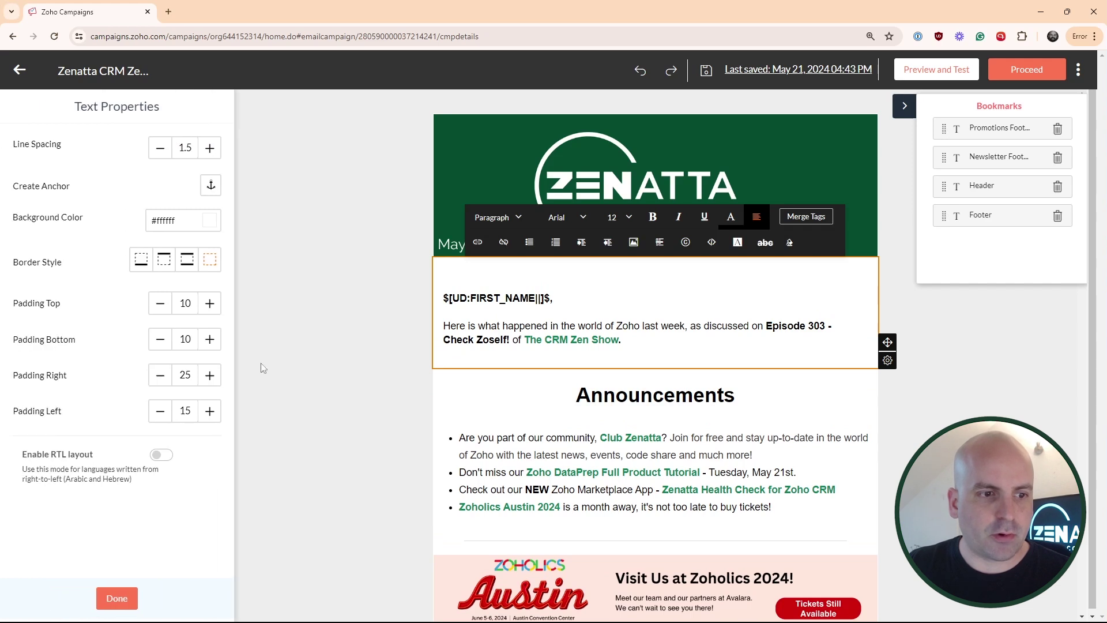
left_click(547, 339)
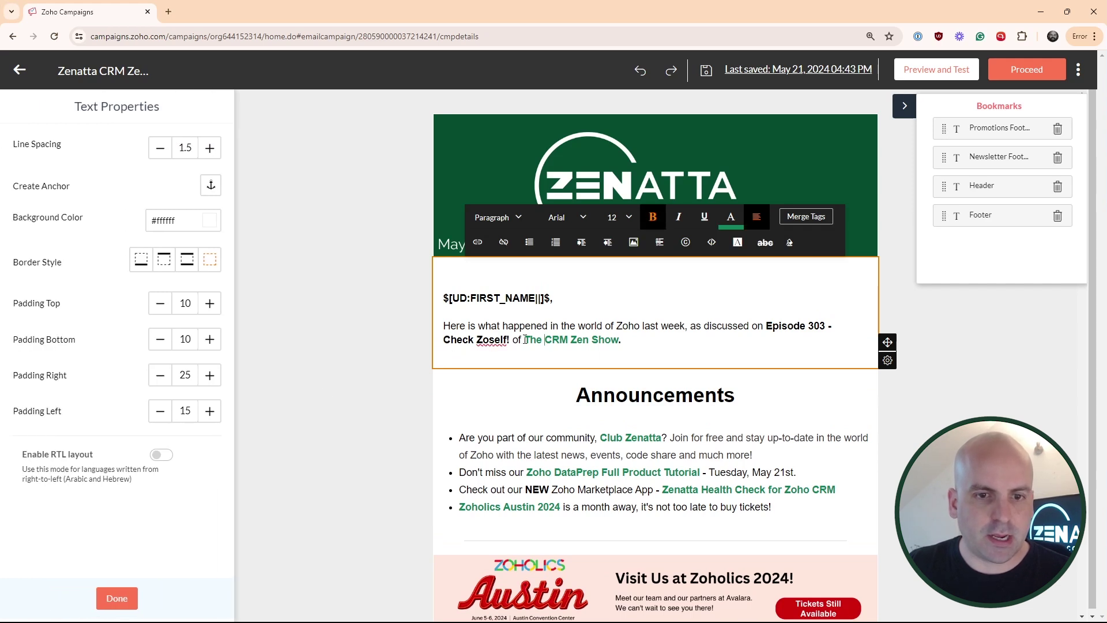
left_click(985, 392)
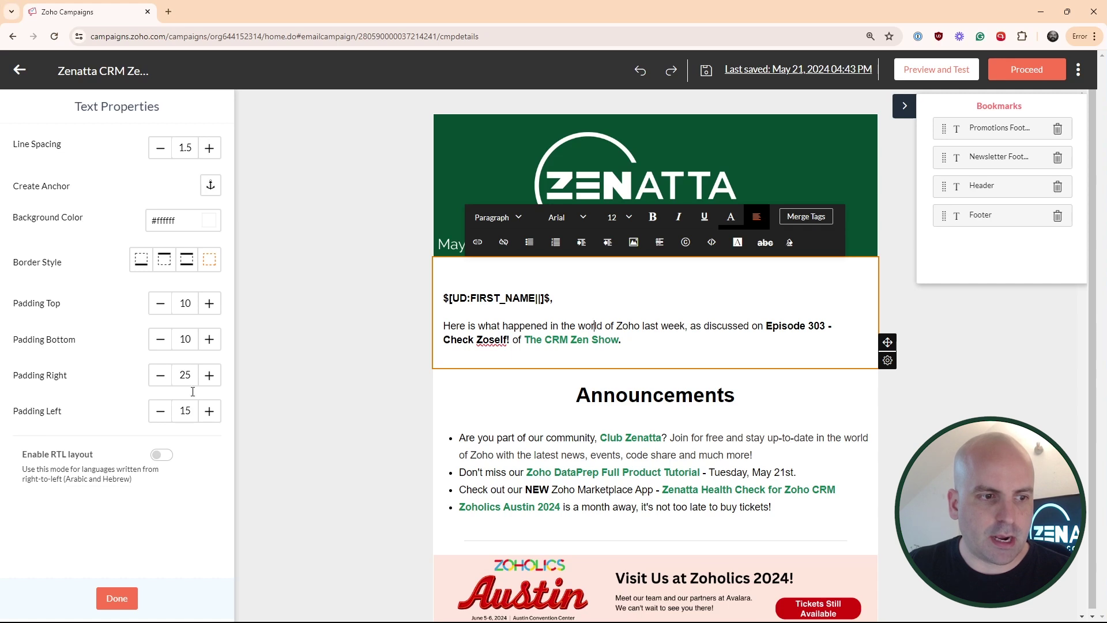
double_click(194, 411)
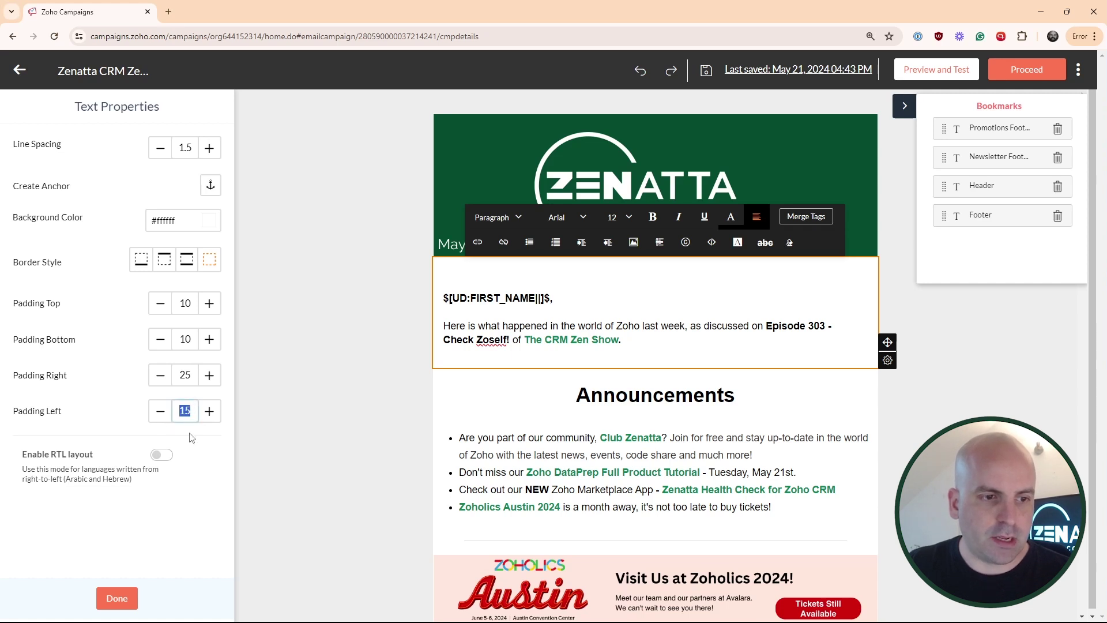
left_click(201, 462)
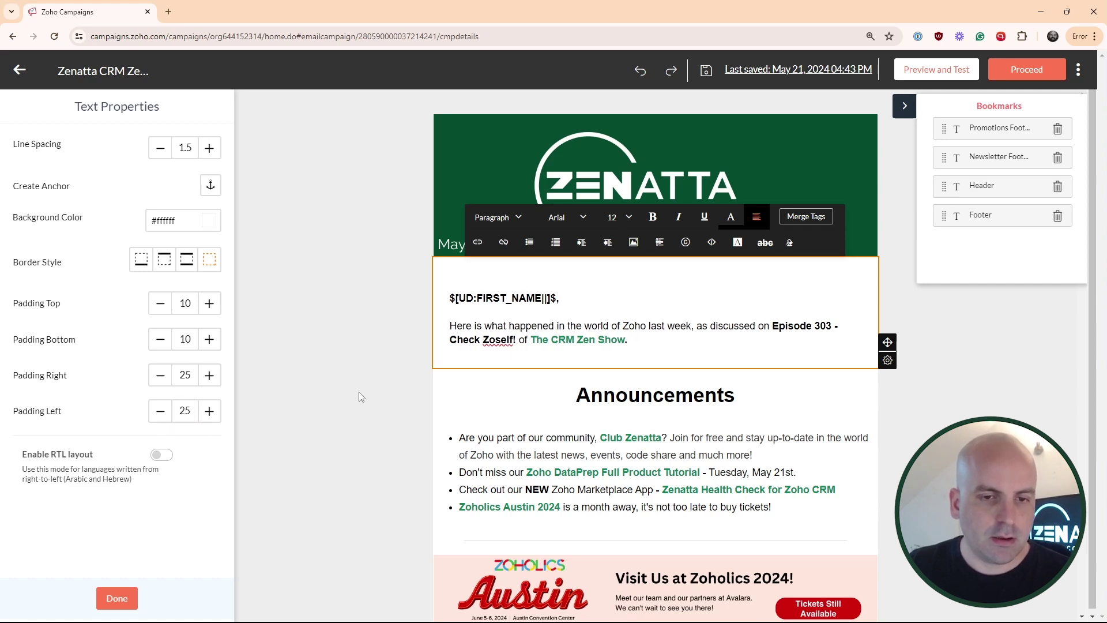
left_click(116, 604)
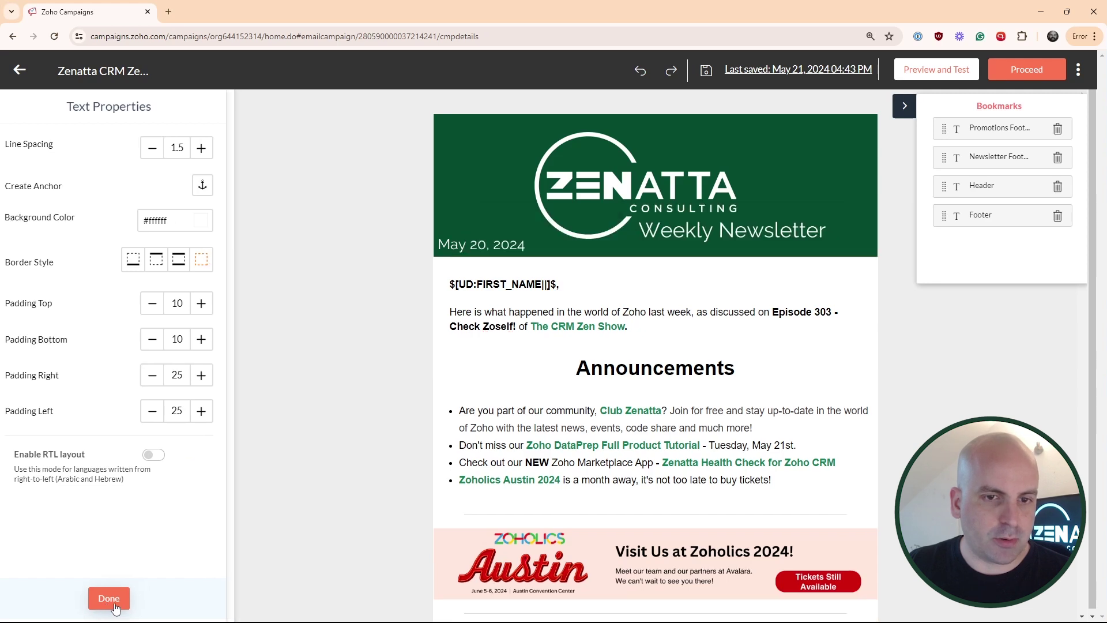
Step: Set the right and left padding of the bulleted list under Announcements to 25
scroll(644, 324, "down", 2)
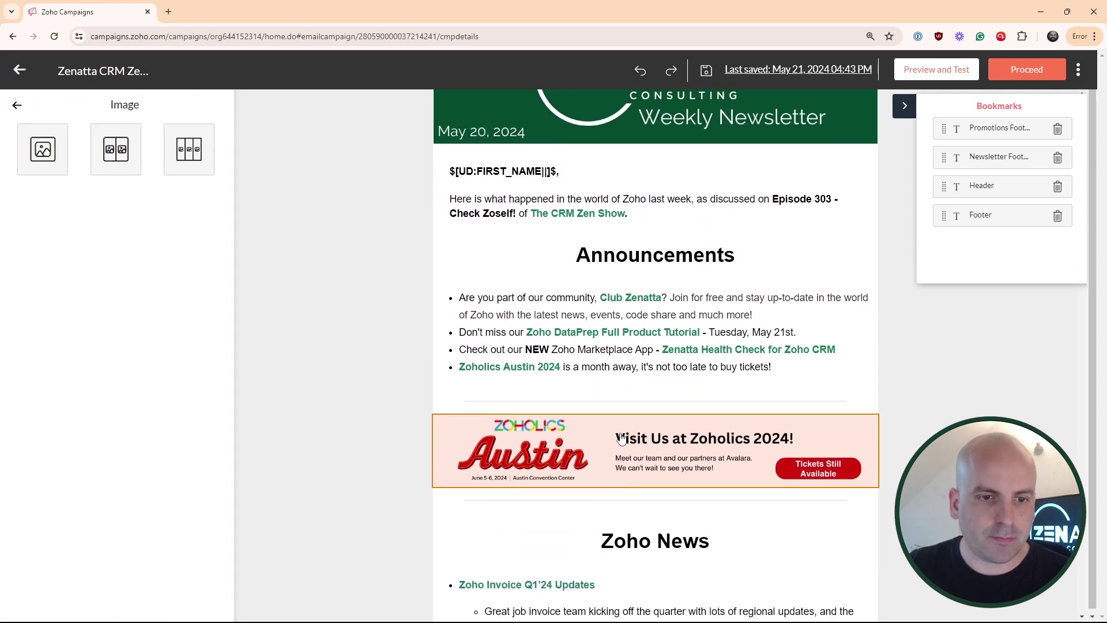
left_click(642, 317)
left_click(191, 374)
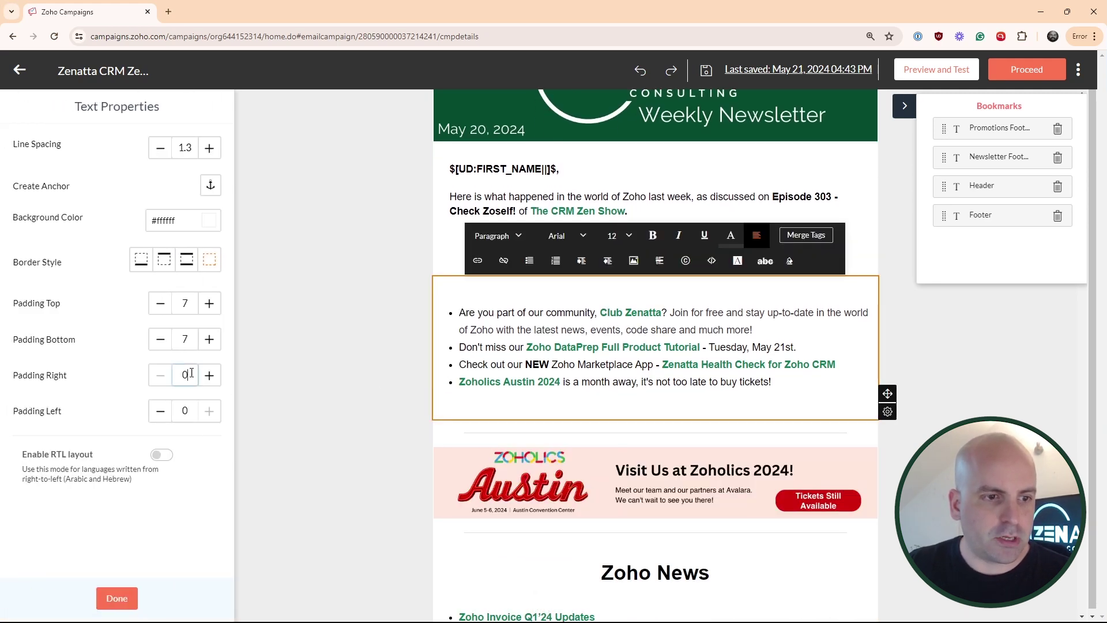
left_click_drag(185, 410, 175, 411)
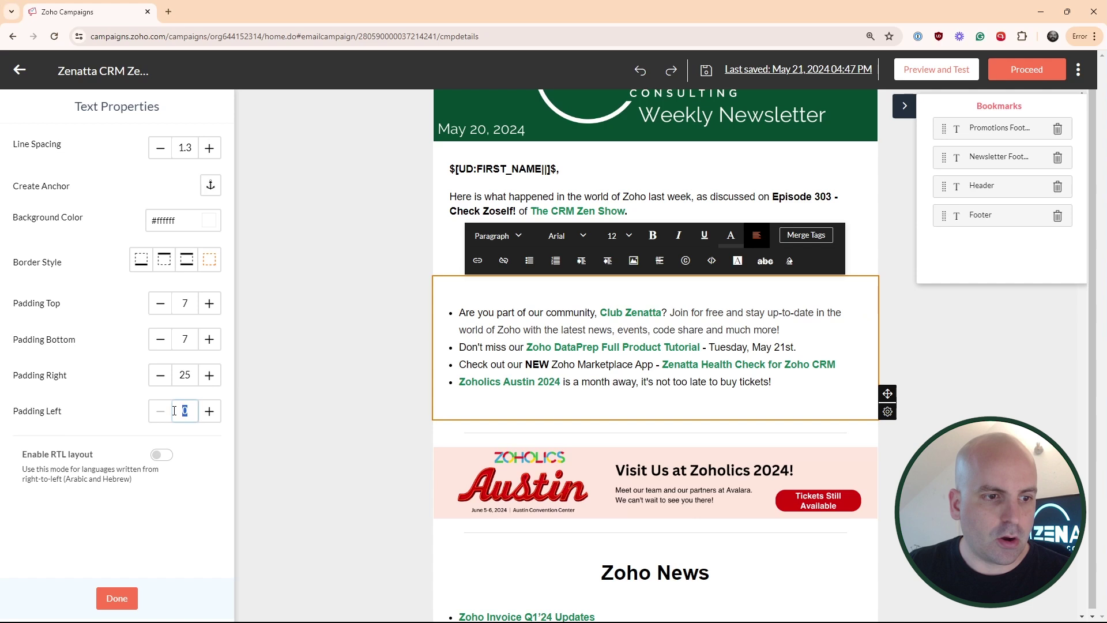
left_click(168, 501)
left_click(113, 599)
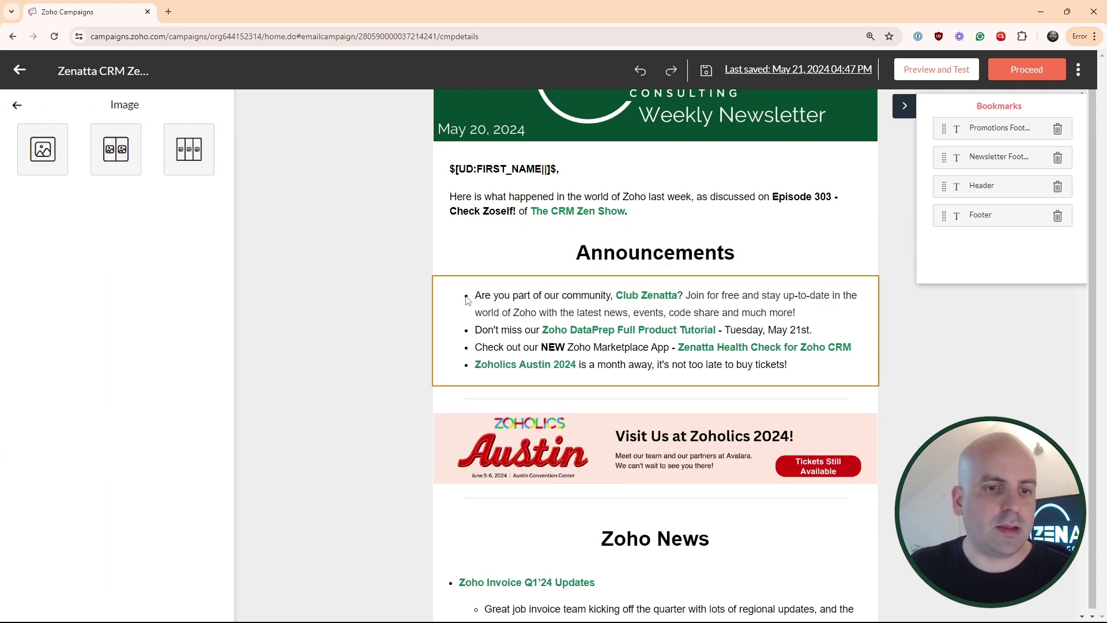
Step: Reduce the Announcements list's right and left padding to 15
left_click(436, 338)
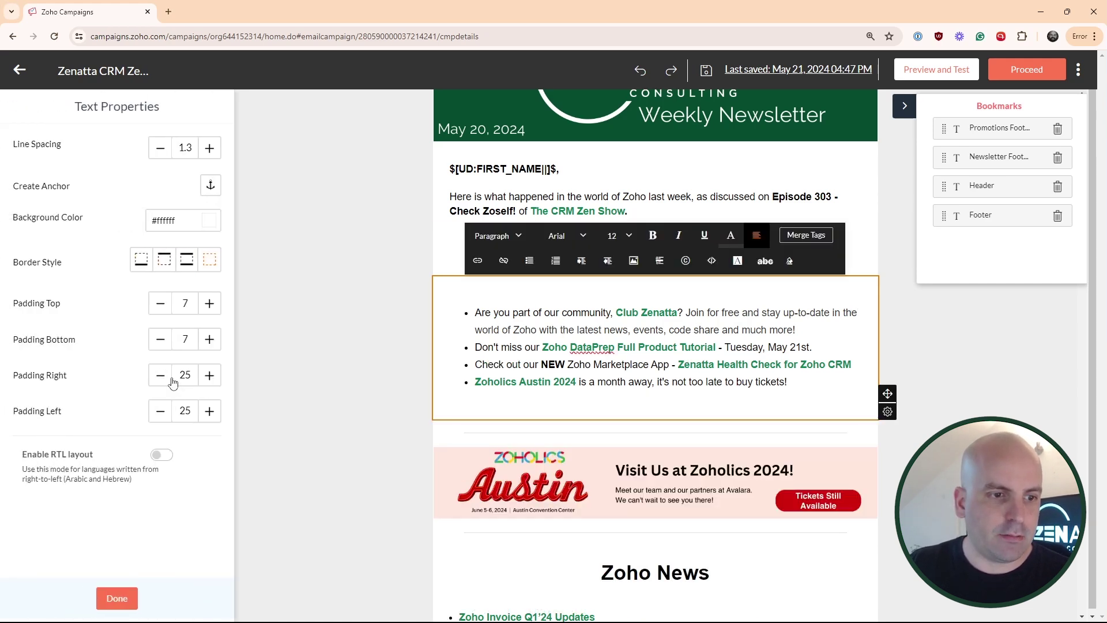
left_click_drag(194, 375, 167, 414)
type("15")
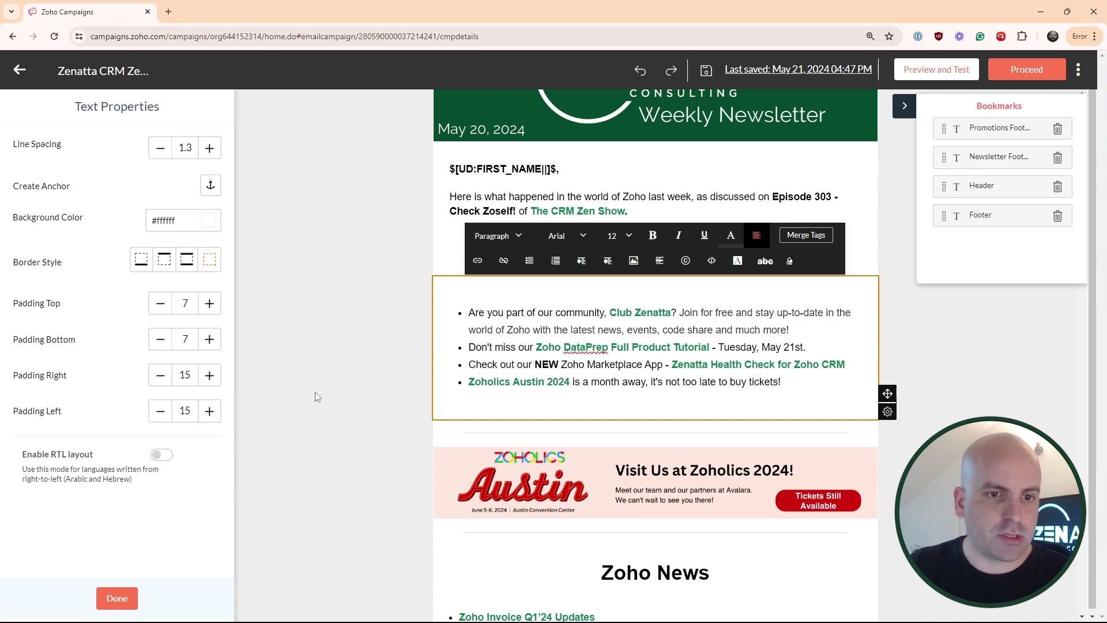
Step: Set both side paddings of the Announcements list to 10 and close its properties
left_click_drag(187, 375, 153, 380)
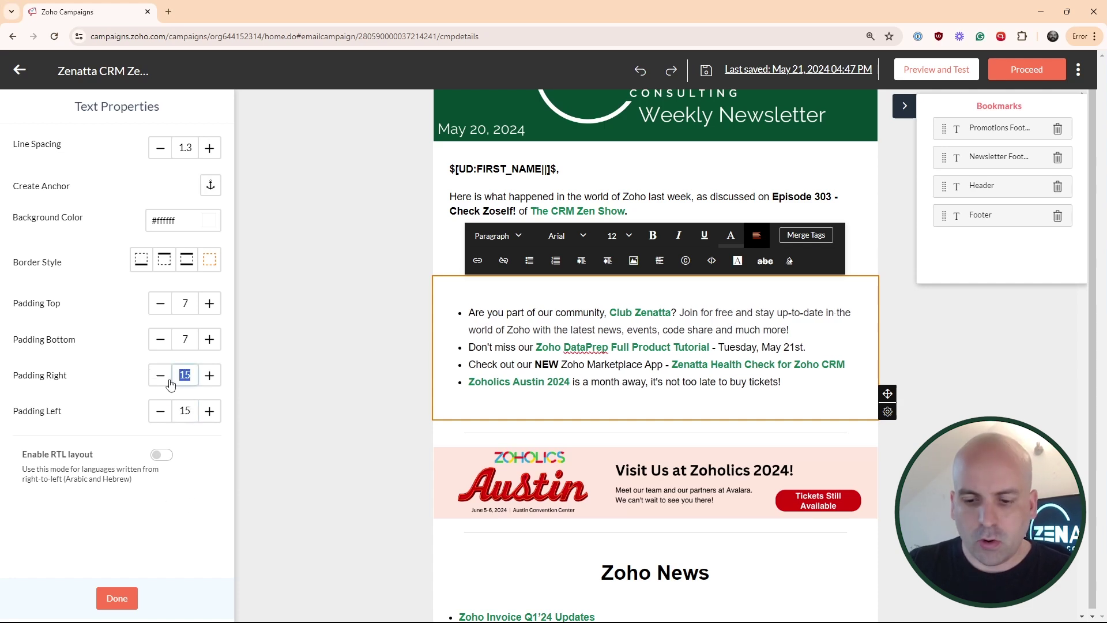
left_click(193, 415)
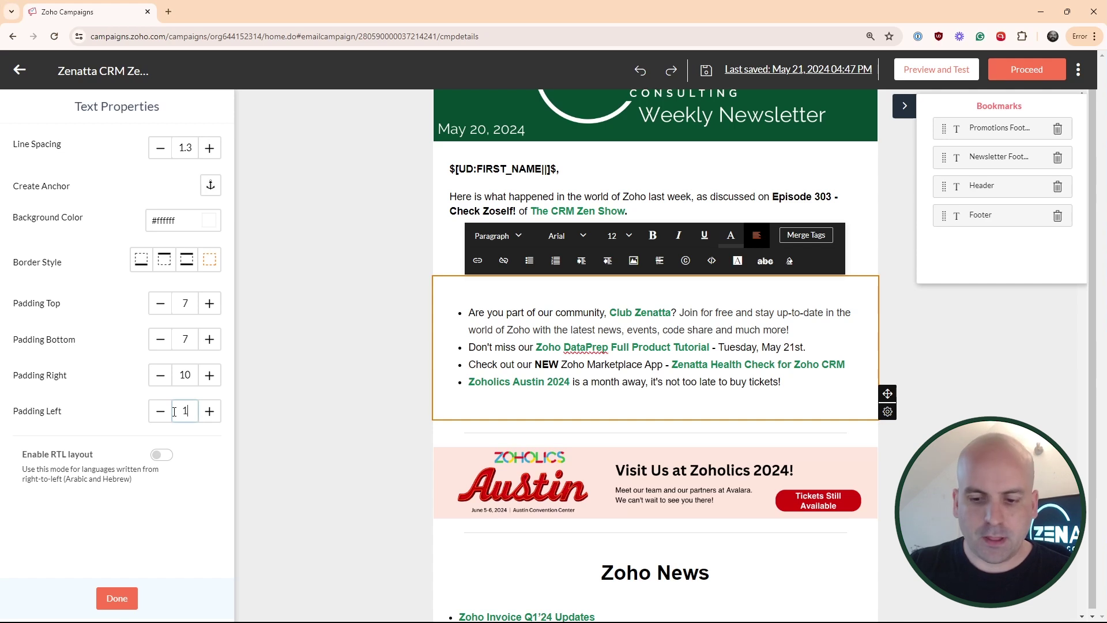
left_click(115, 596)
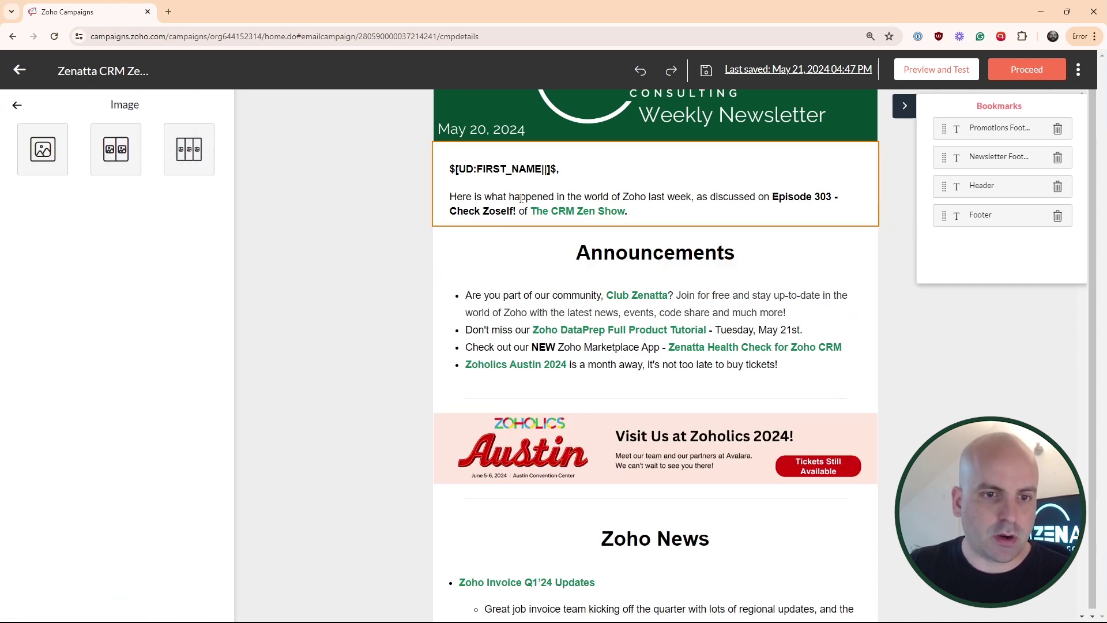
Step: Set the Announcements list's right and left padding to 5
left_click(496, 297)
left_click_drag(192, 376, 162, 379)
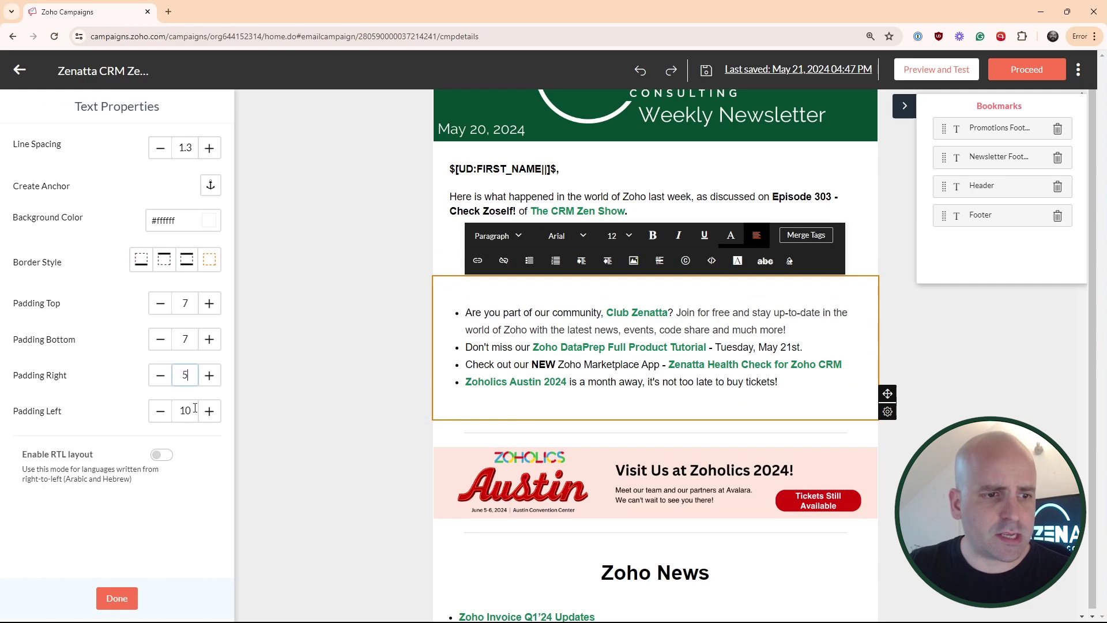
left_click(116, 598)
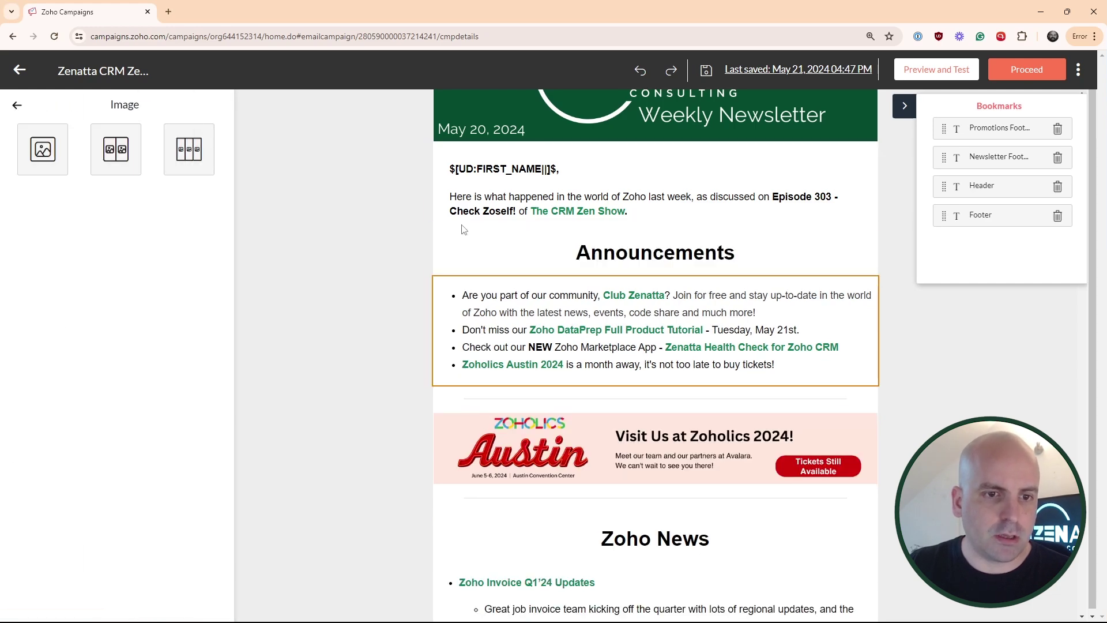
left_click(530, 352)
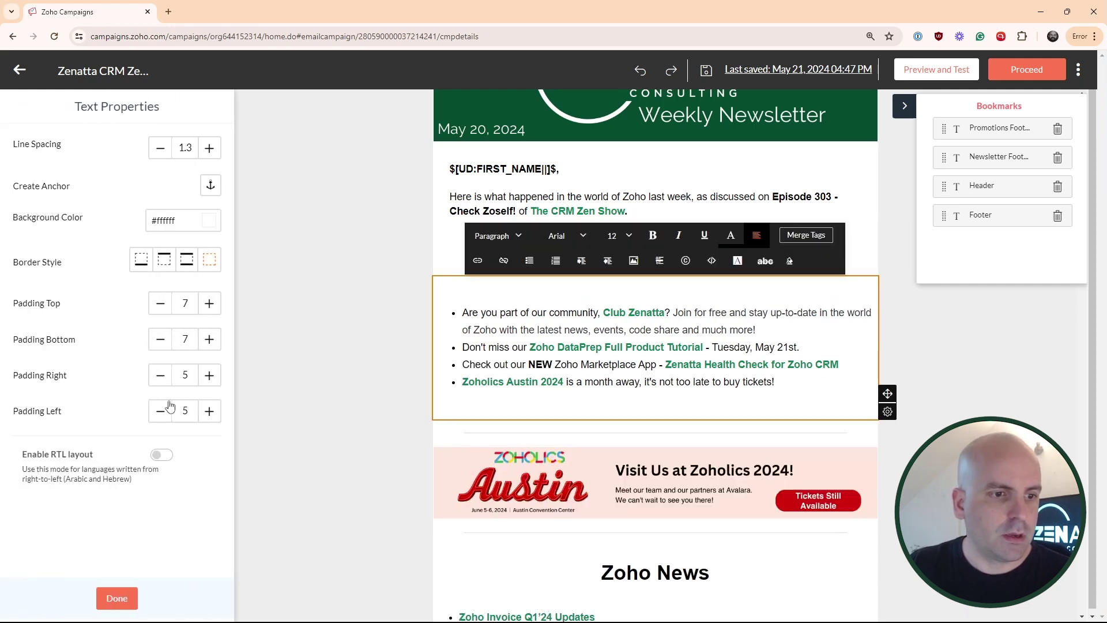
Step: Set the right and left padding of the bulleted list under Zoho News to 5
scroll(331, 415, "down", 7)
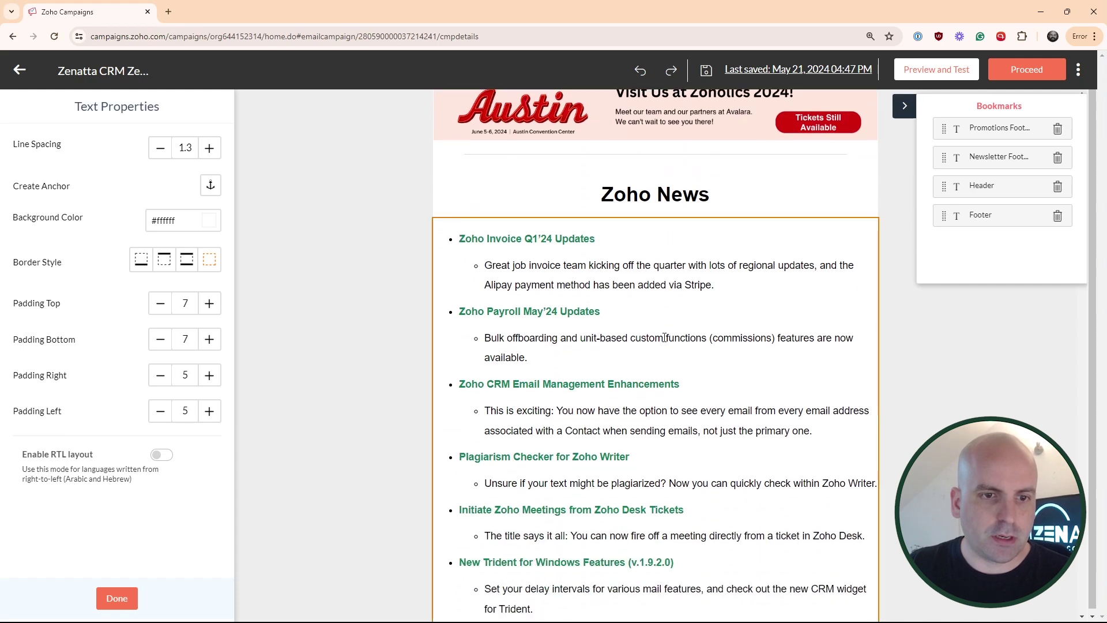
left_click(487, 344)
left_click(194, 379)
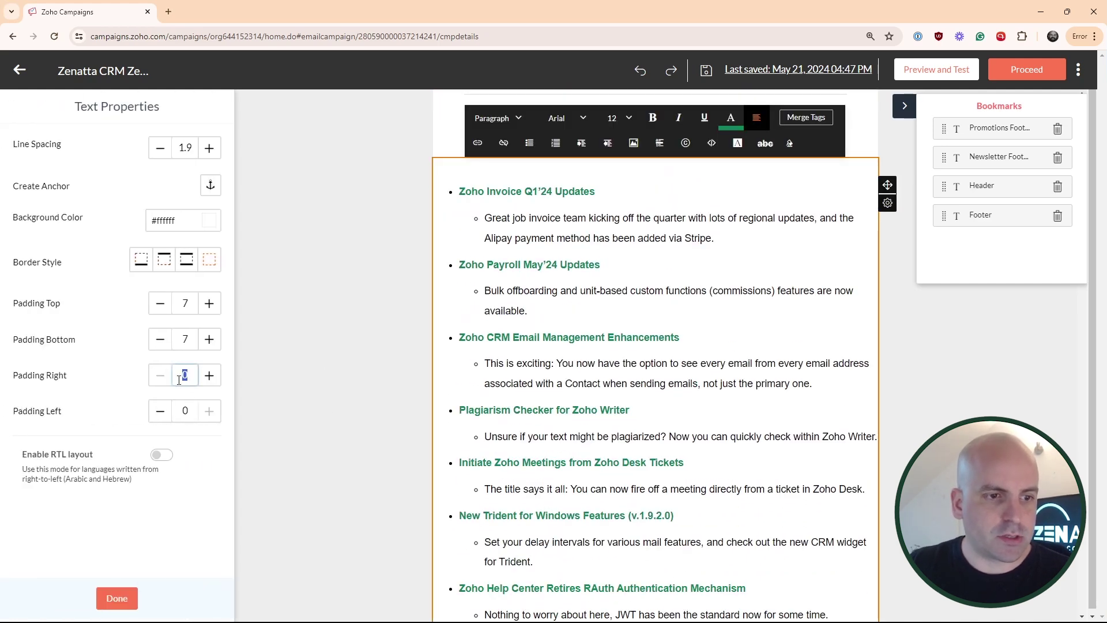
type("5")
left_click(172, 417)
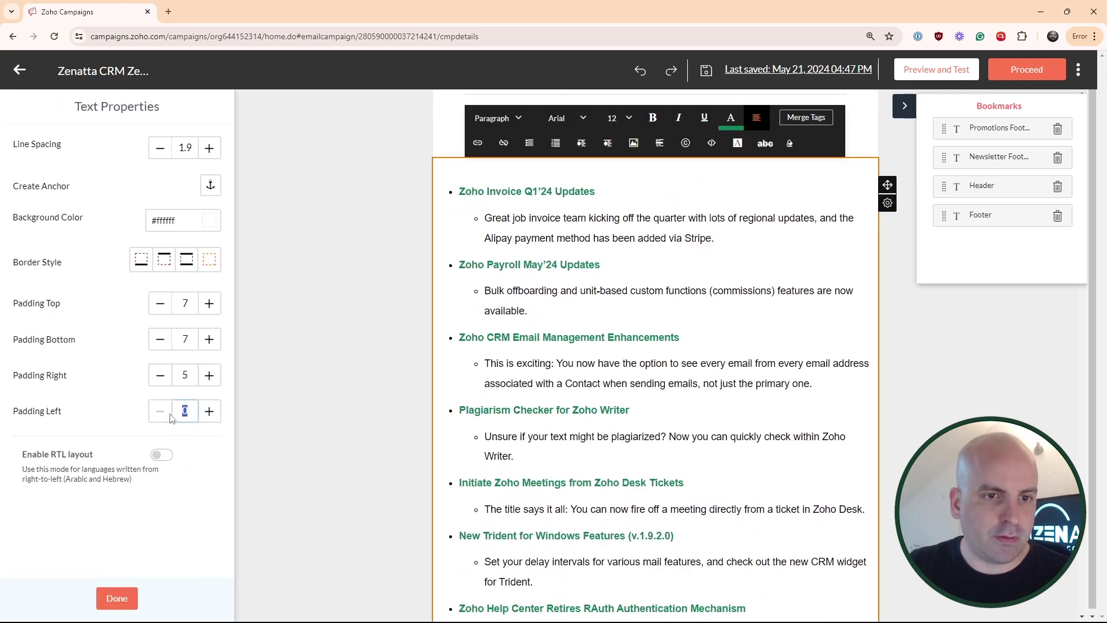
left_click(111, 595)
Step: Insert a two-column text block between the divider and the Zoho News heading, keeping its default column properties
scroll(613, 440, "down", 8)
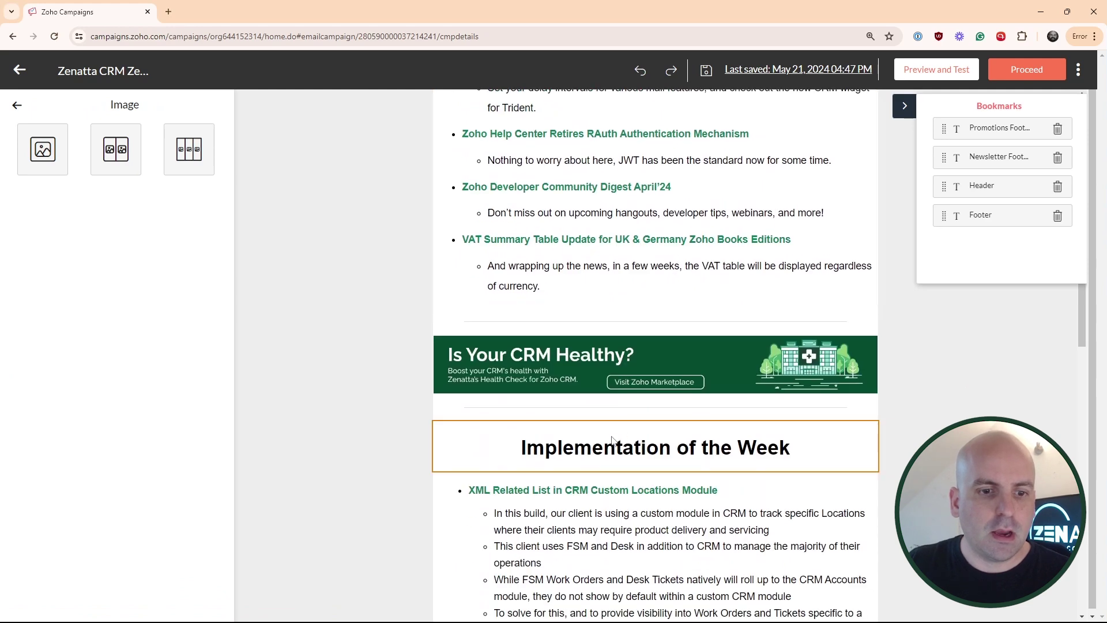
scroll(685, 375, "up", 20)
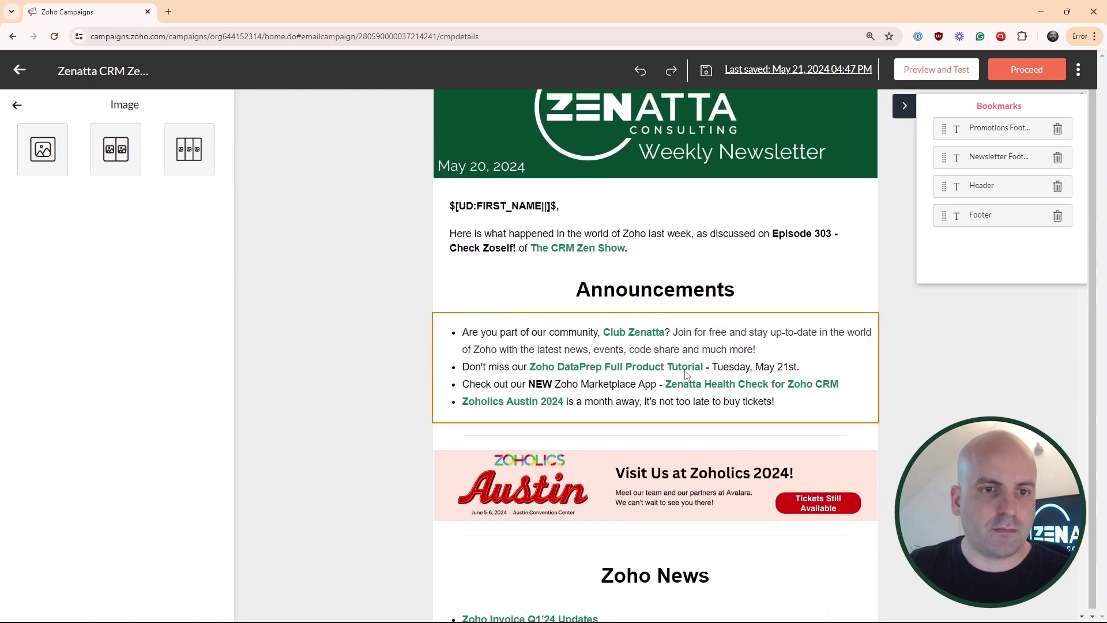
scroll(686, 375, "up", 2)
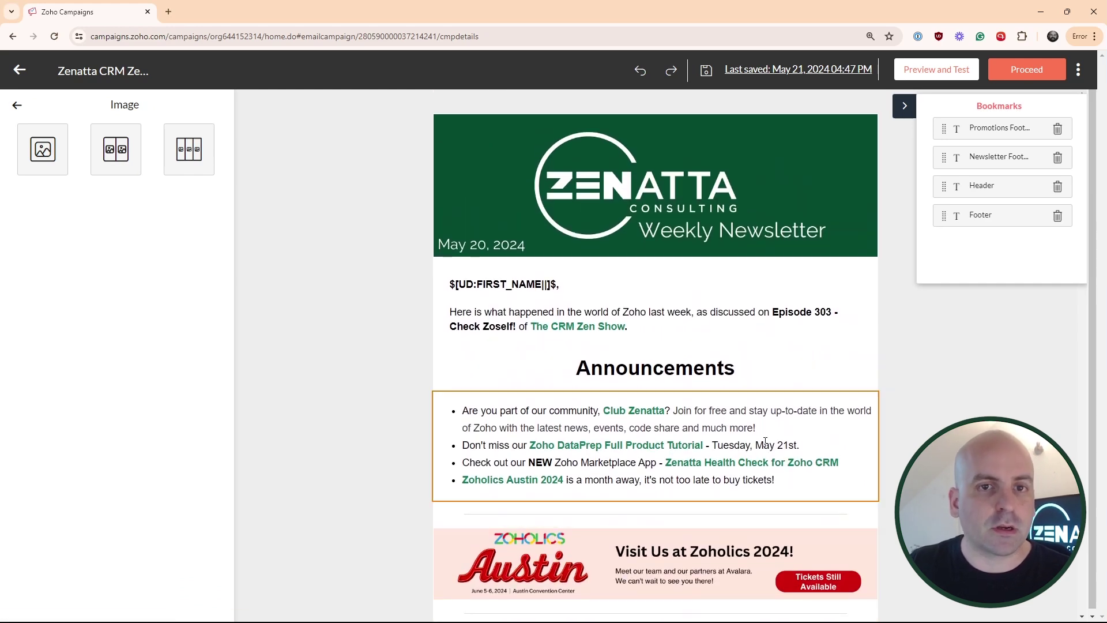
scroll(802, 431, "down", 2)
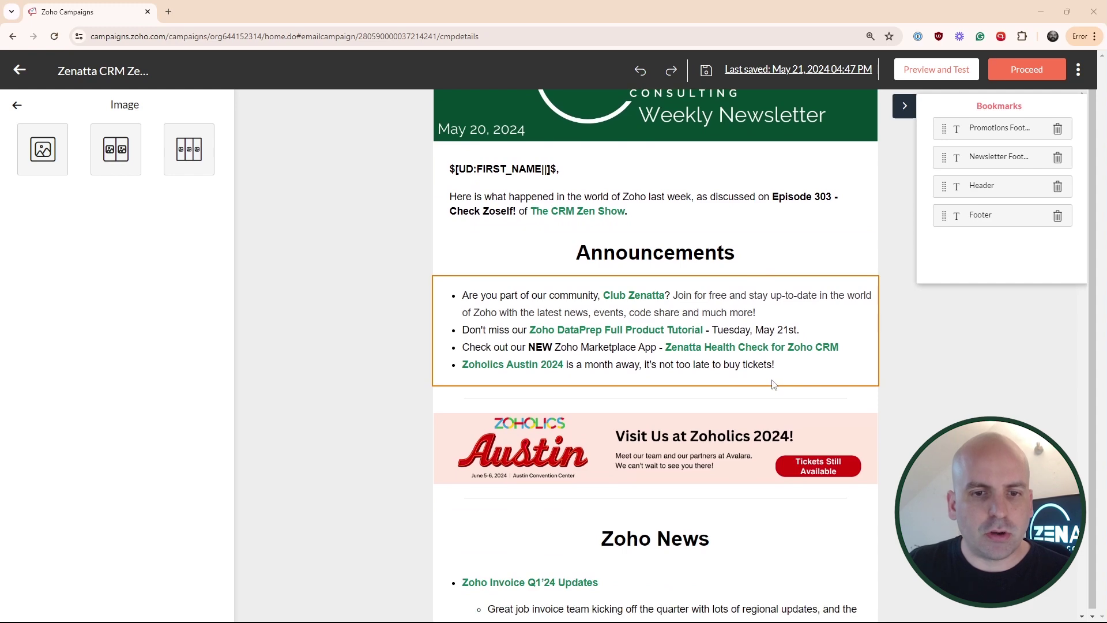
scroll(774, 384, "down", 5)
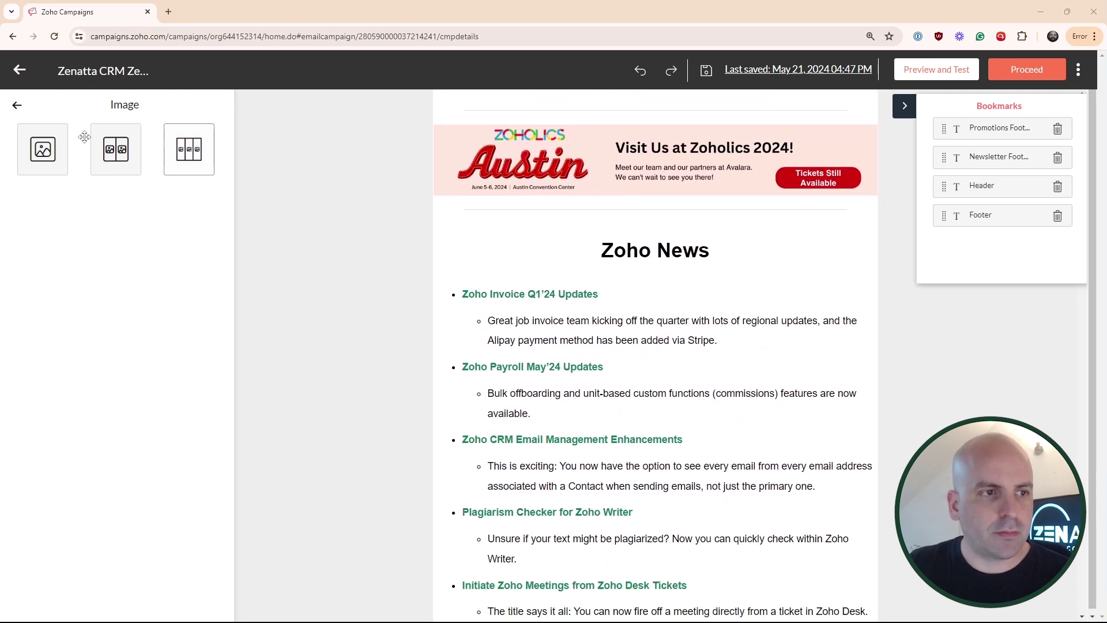
left_click(18, 105)
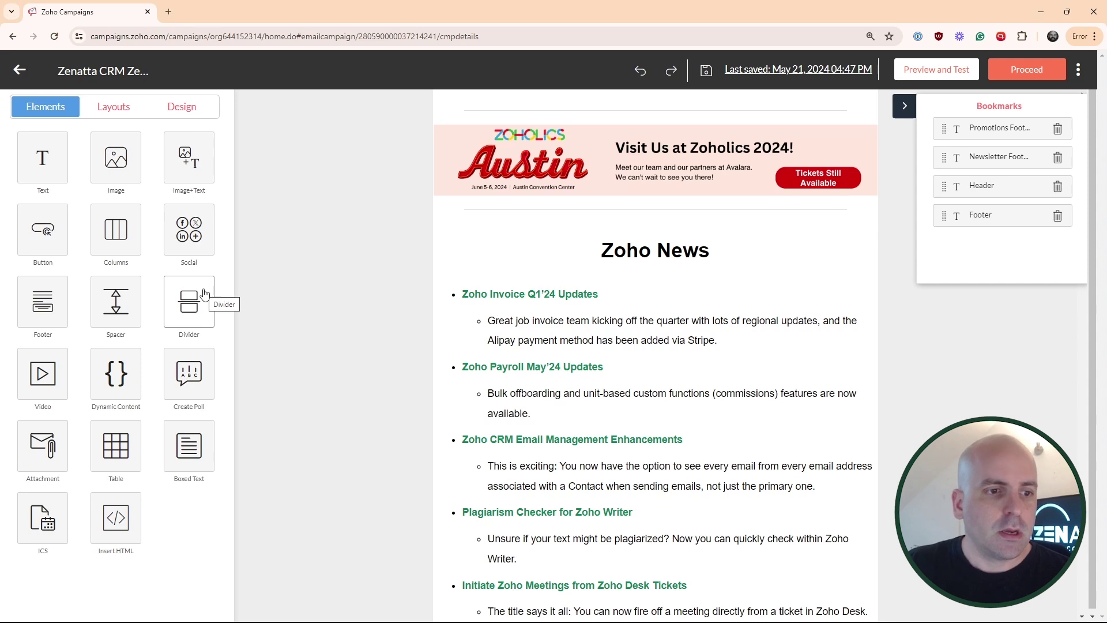
left_click(117, 236)
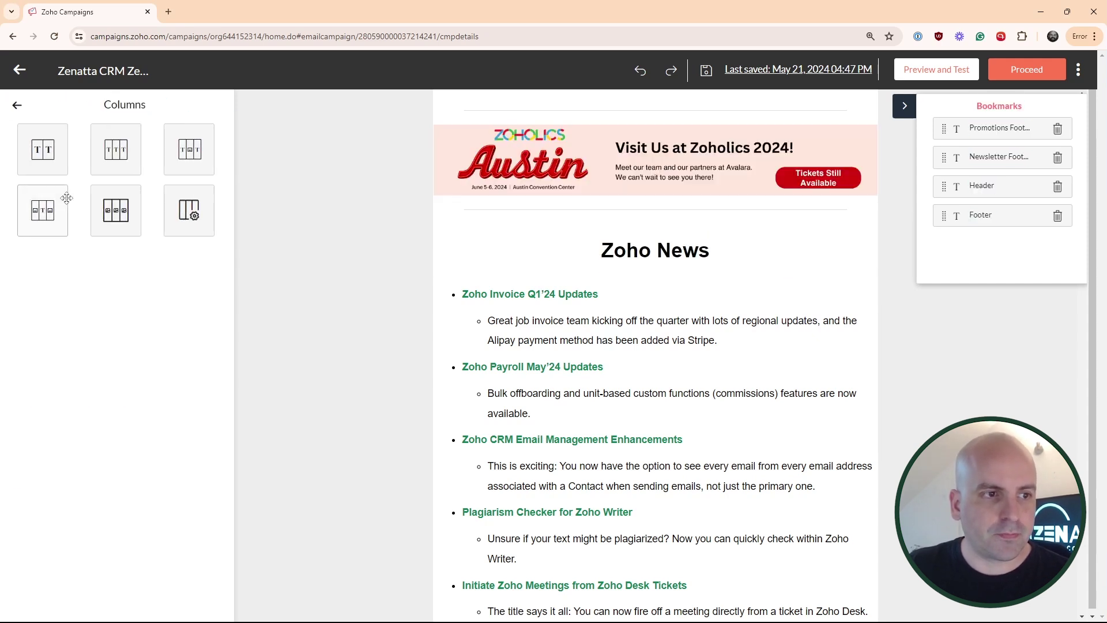
left_click_drag(42, 149, 698, 232)
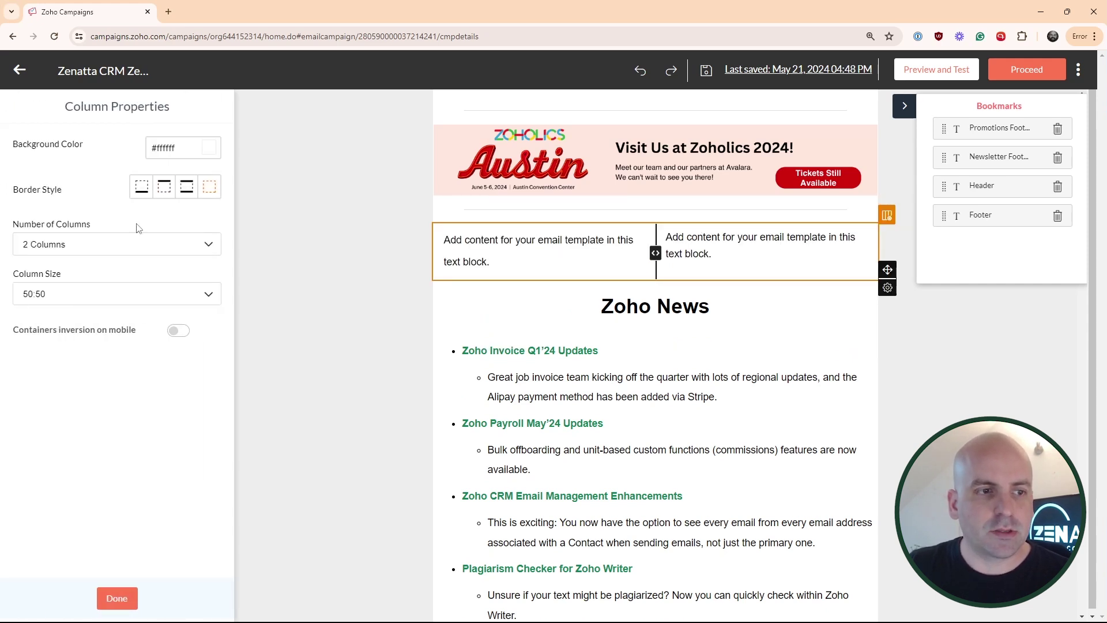
left_click(118, 598)
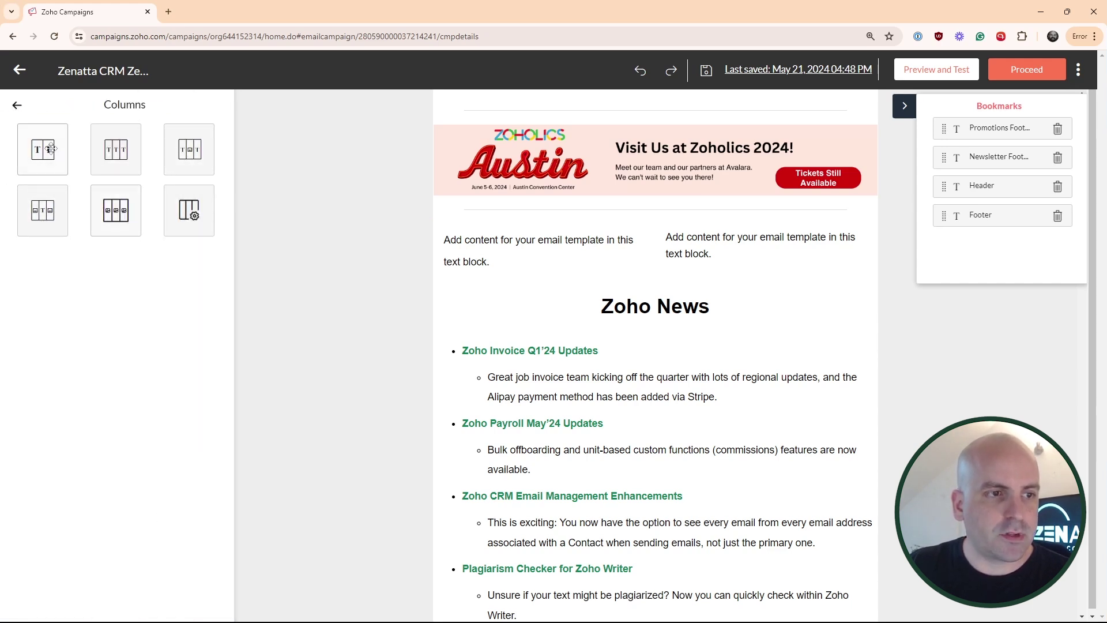
Step: Insert an empty two-column layout directly below the Zoholics banner, keeping its default column properties
left_click_drag(191, 212, 497, 219)
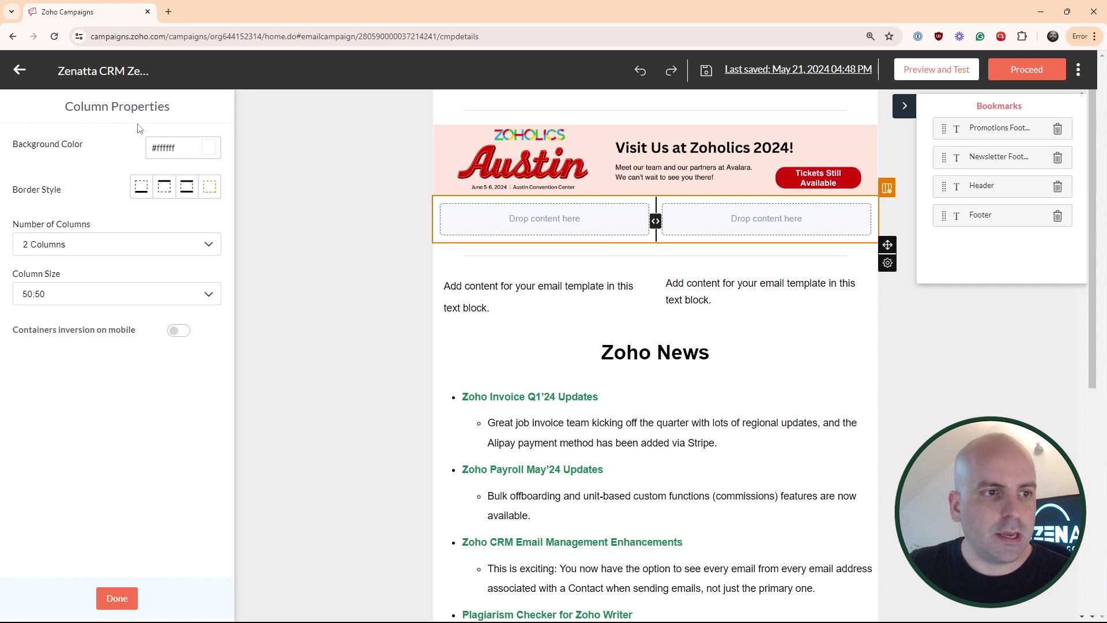
left_click(117, 598)
left_click(17, 106)
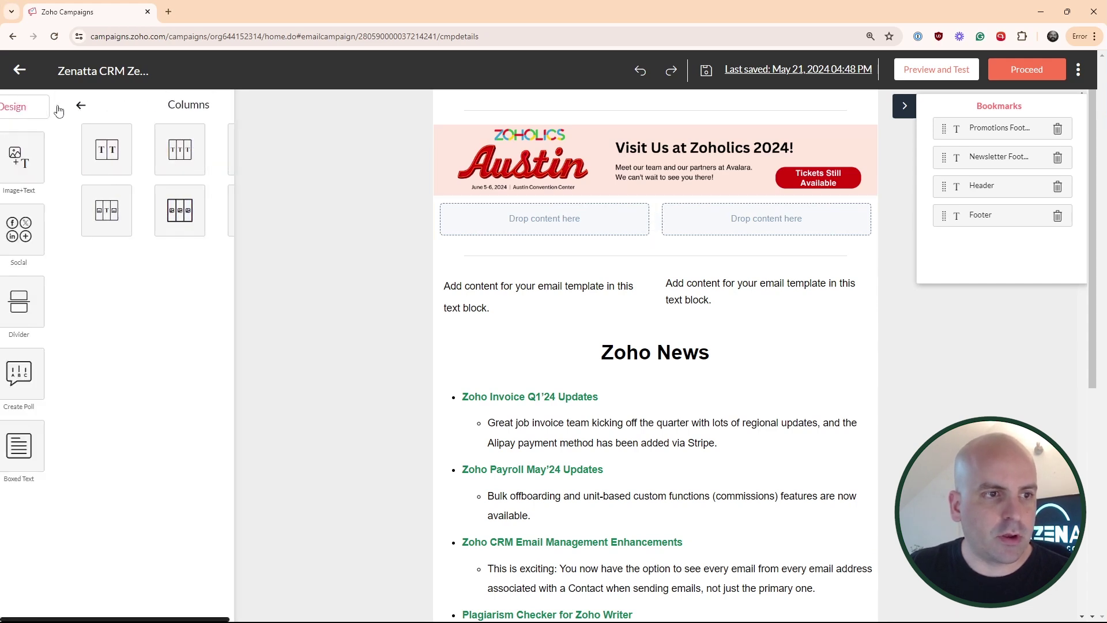
Step: Place a single-image placeholder in each of the two empty columns below the Zoholics banner
left_click(110, 166)
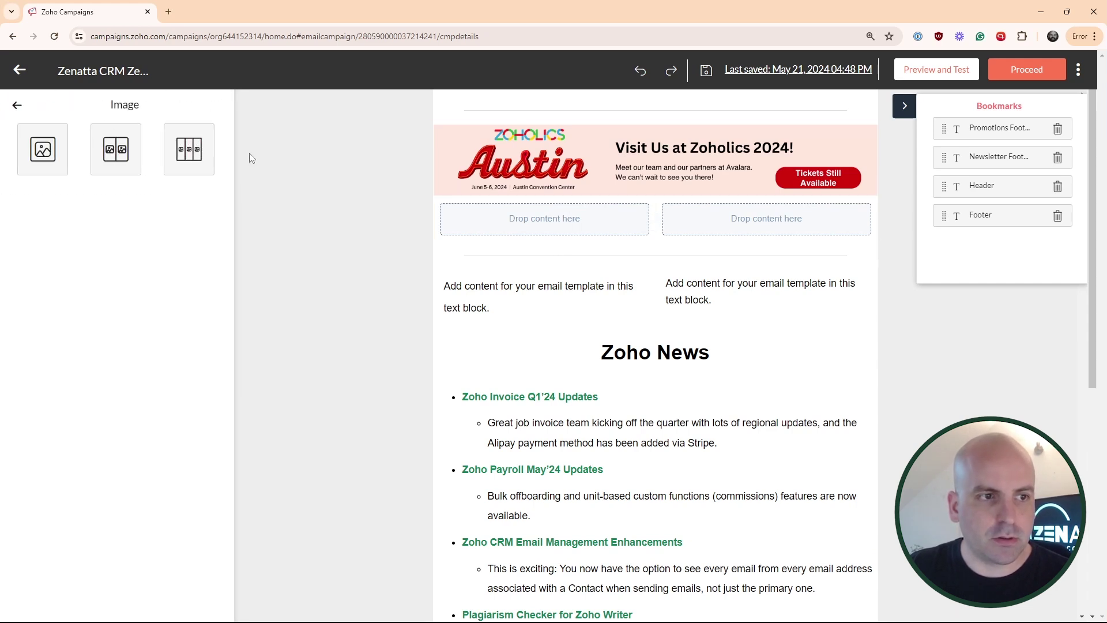
left_click_drag(43, 149, 544, 231)
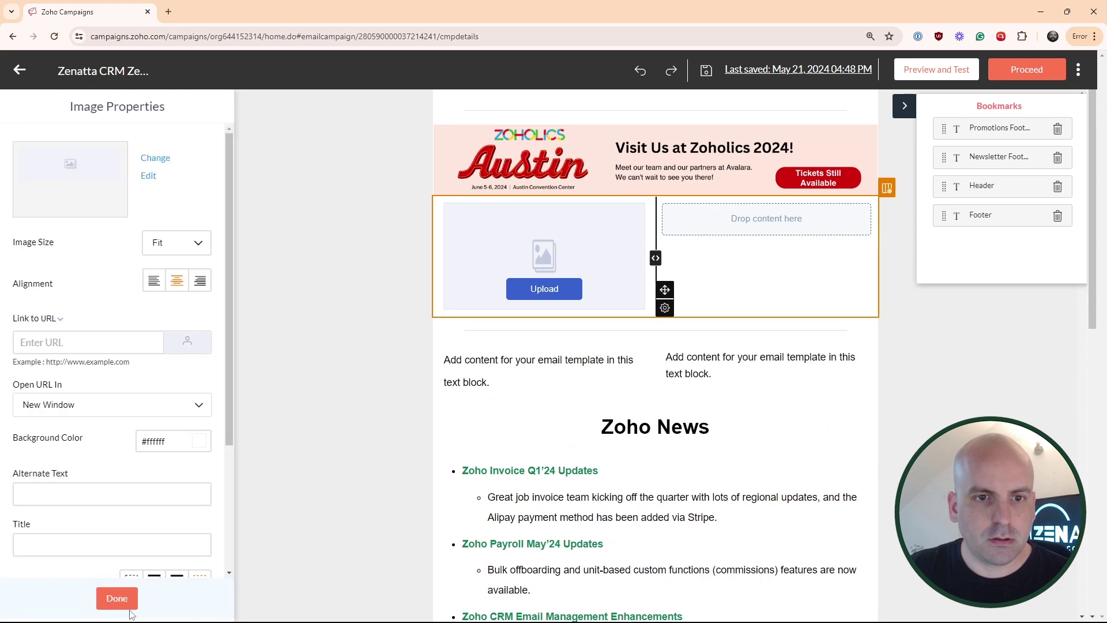
left_click(130, 608)
left_click_drag(43, 150, 779, 233)
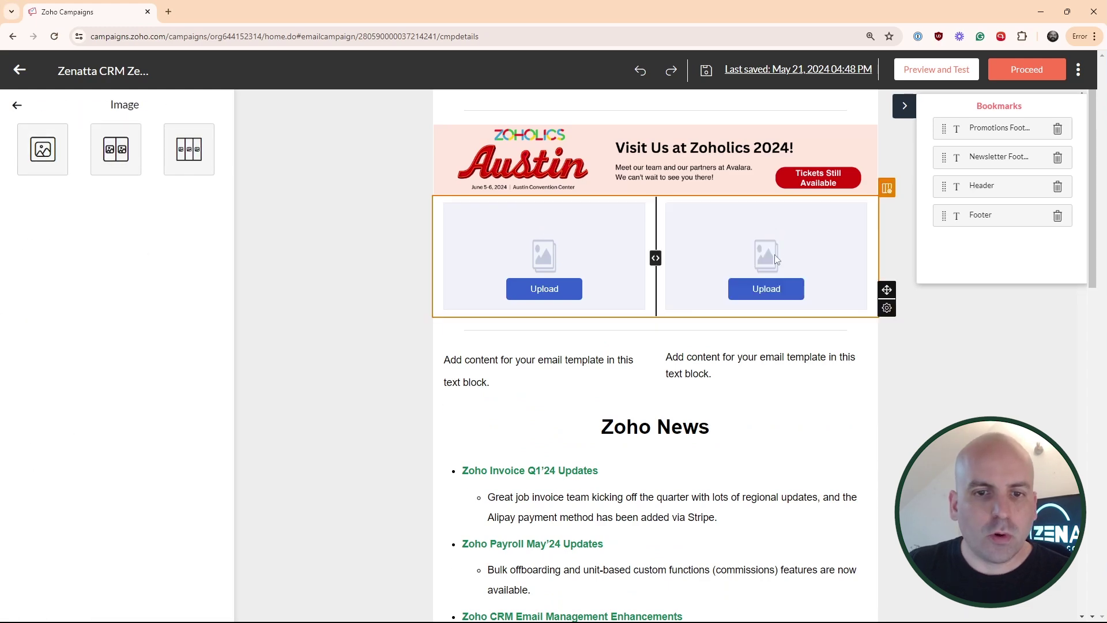
Step: Delete the divider between the two image placeholders and the two-column text block
left_click(591, 392)
left_click(823, 334)
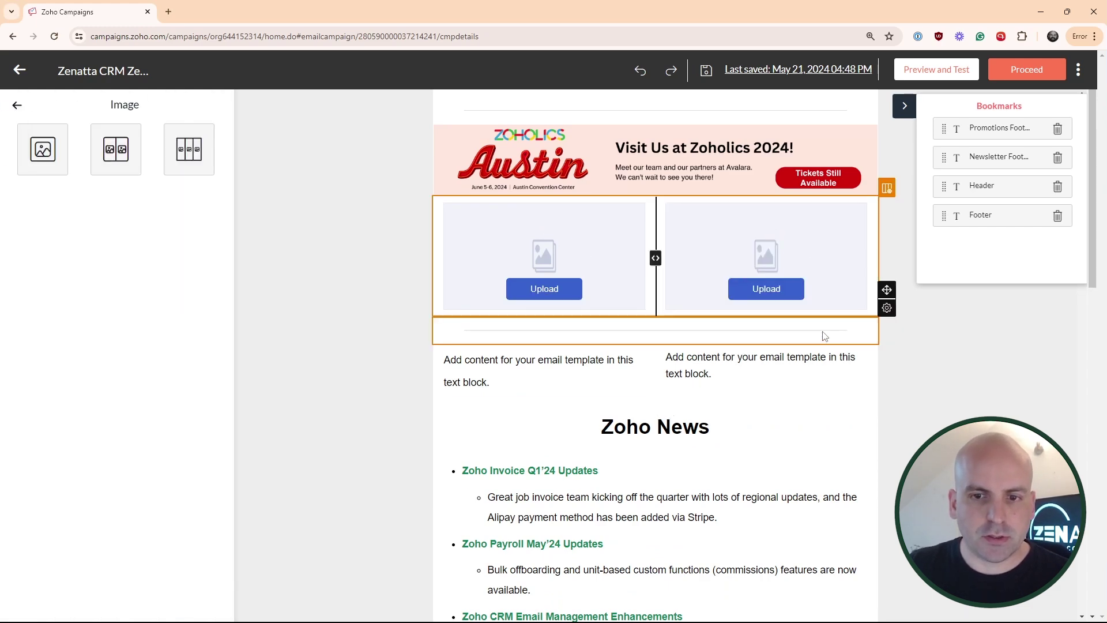
left_click(873, 344)
left_click(888, 372)
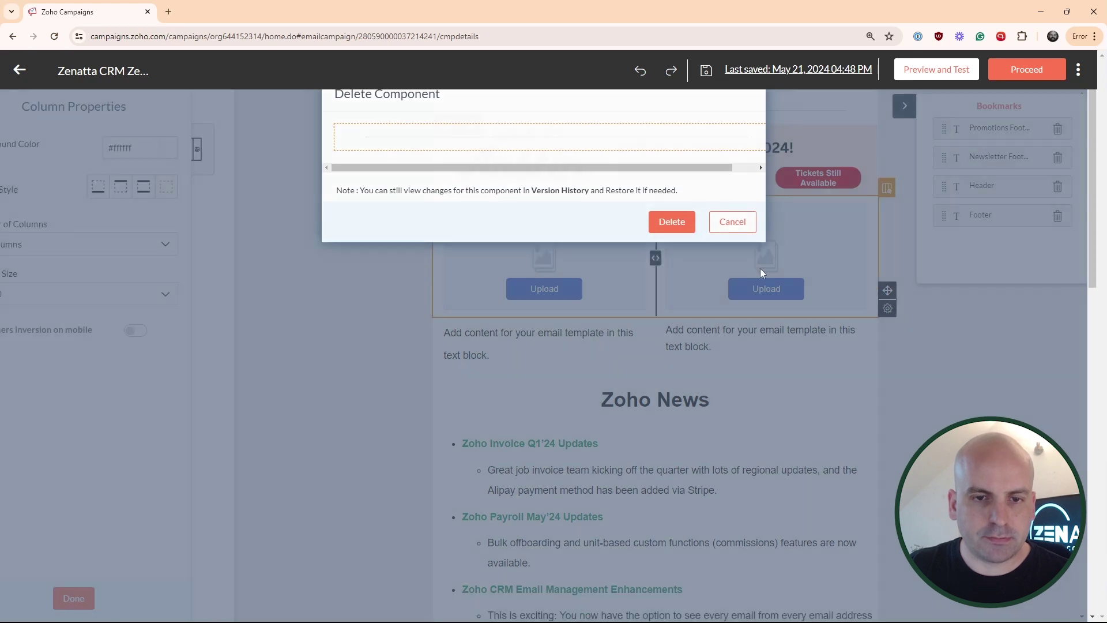
left_click(669, 222)
Step: Replace the placeholder text in the right text column with "Item B Information"
left_click(505, 285)
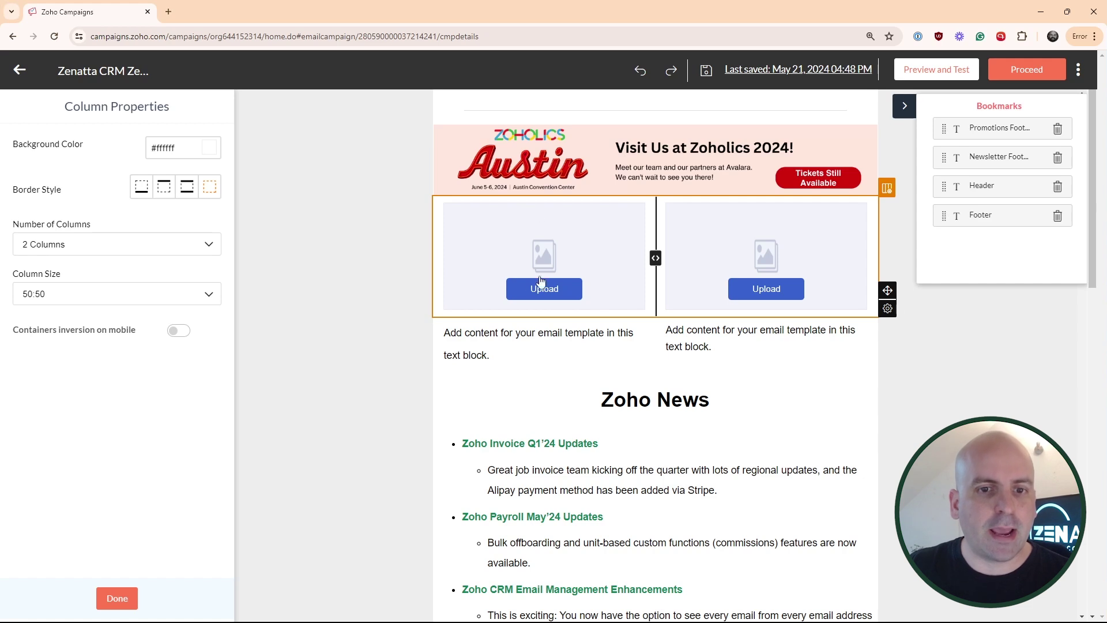
left_click(732, 349)
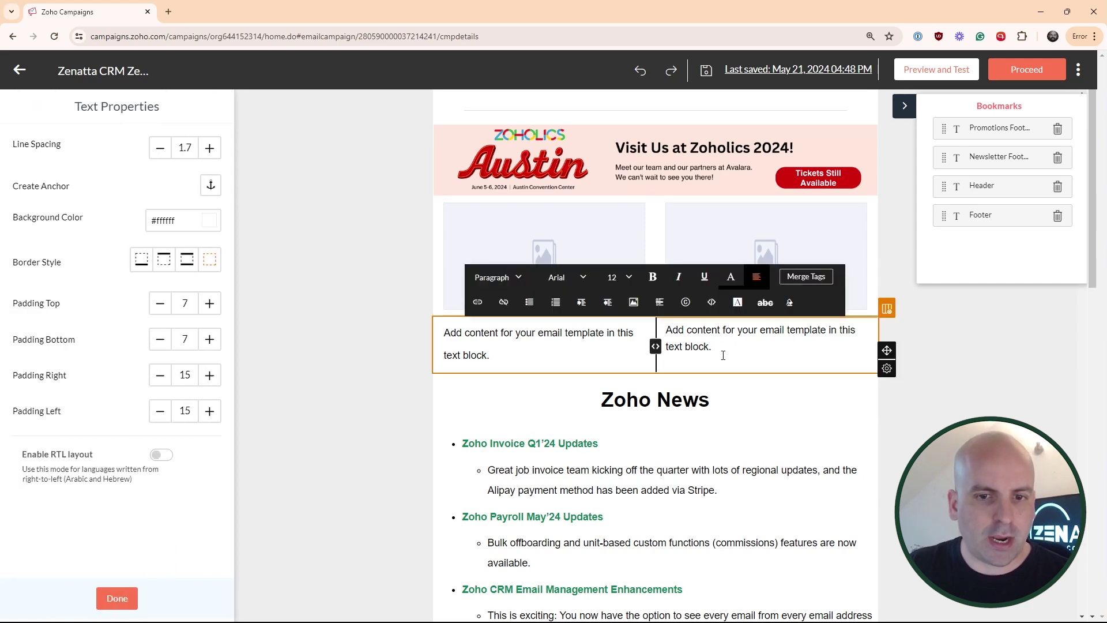
left_click_drag(718, 348, 656, 344)
key("ctrl+a")
type("Item B")
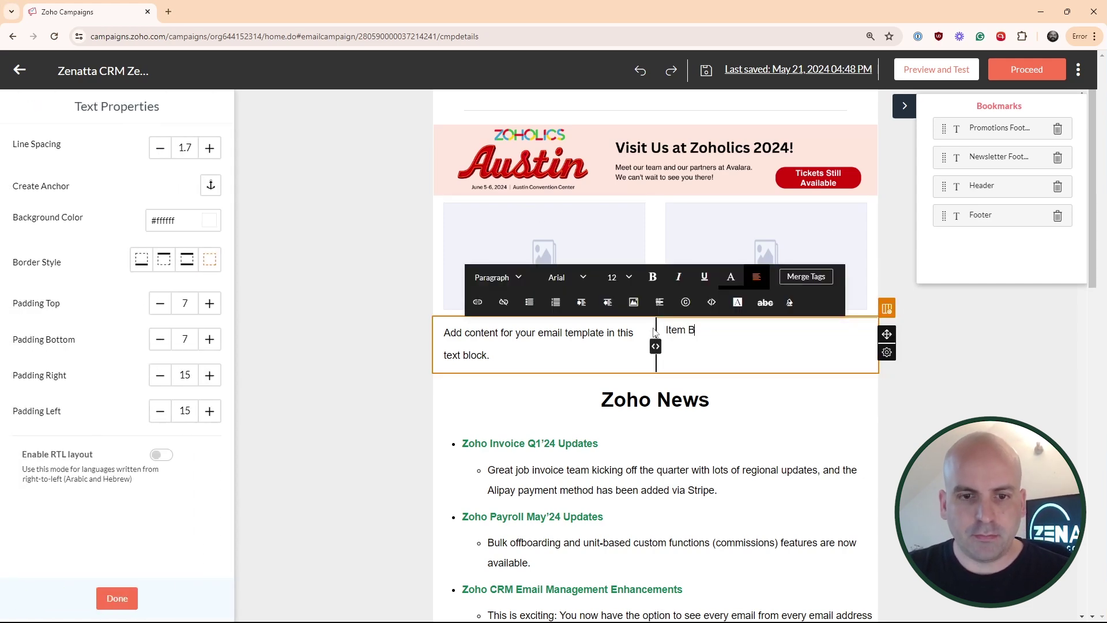
type(" Information")
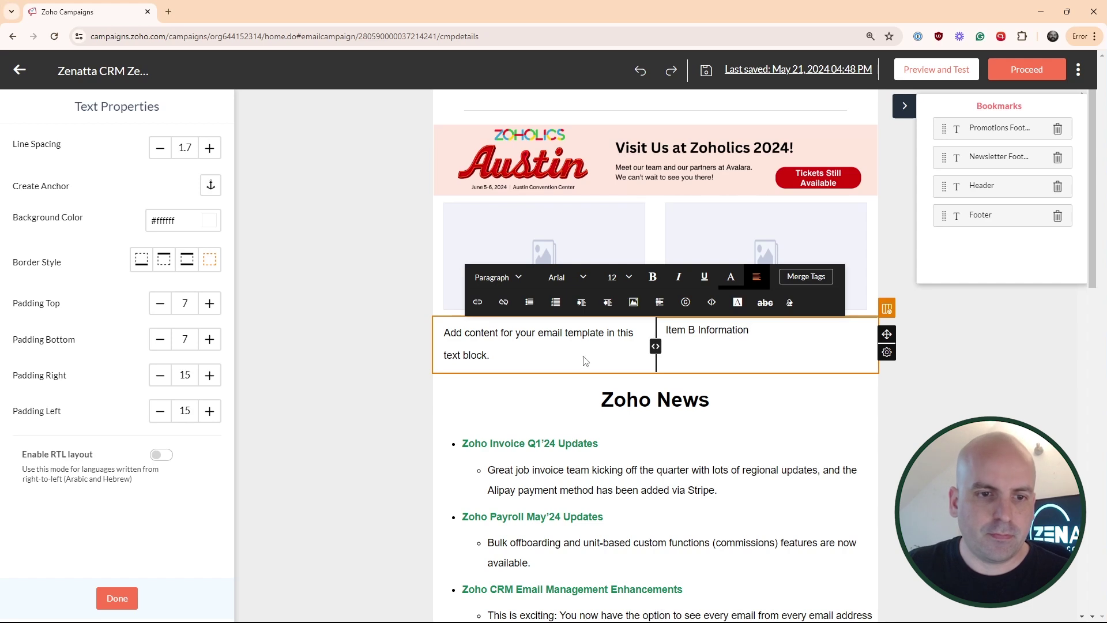
Step: Replace the placeholder text in the left text column with "Item A Information"
left_click(585, 360)
left_click(539, 349)
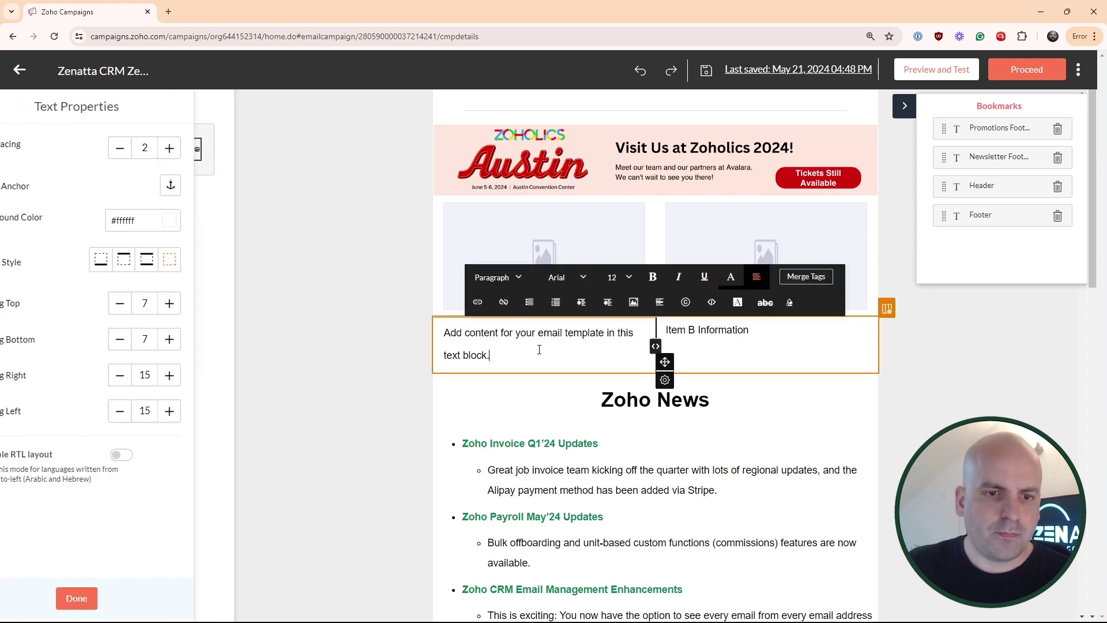
key("ctrl+a")
type("Item")
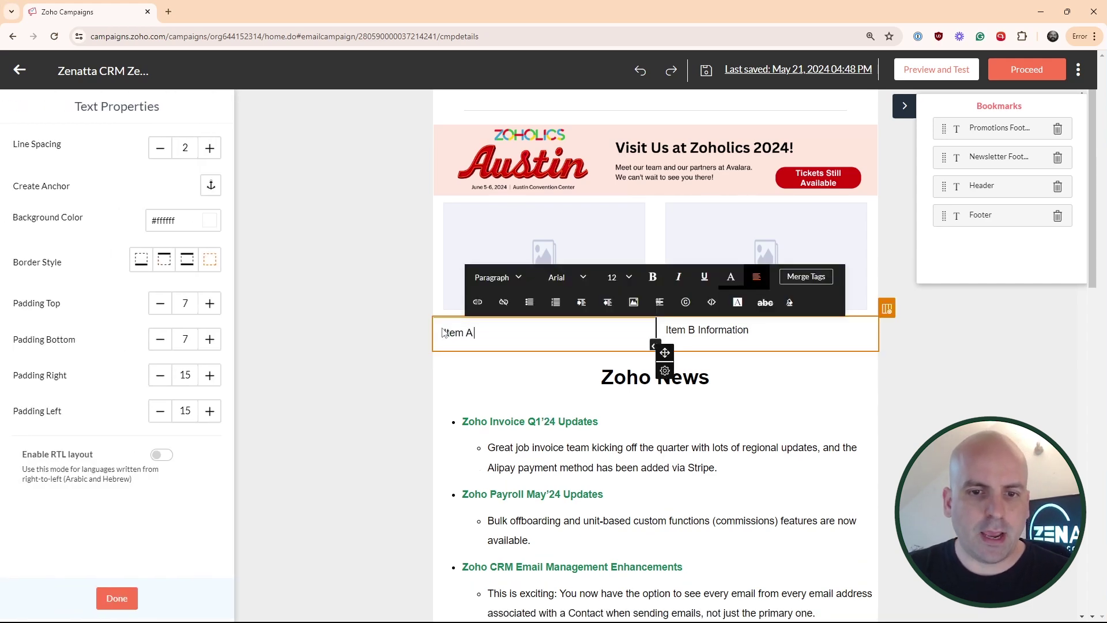
type(" A Information")
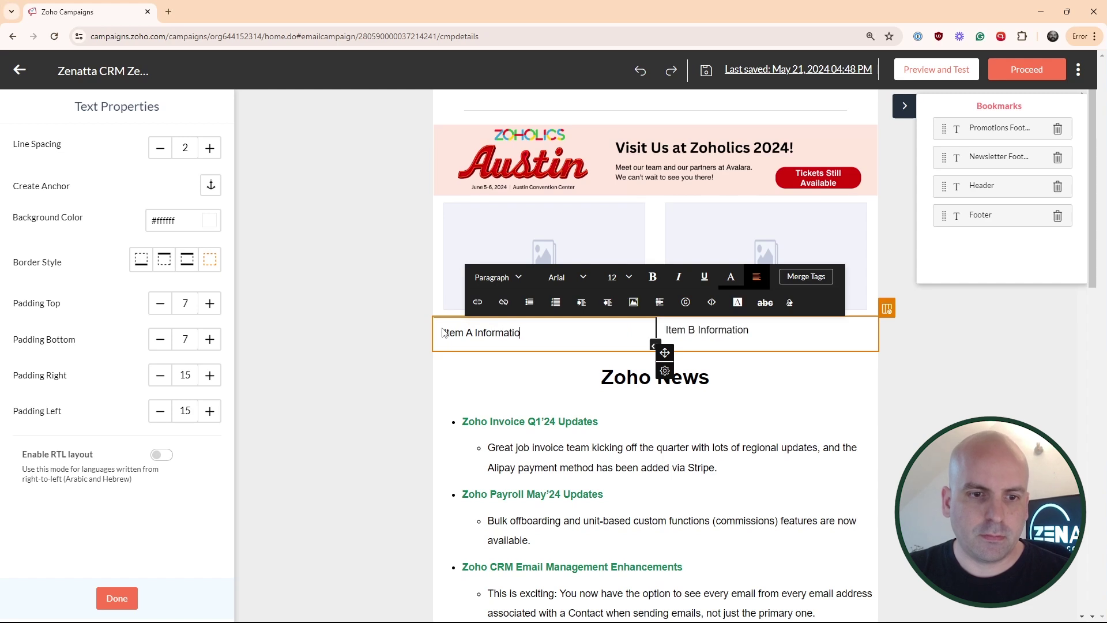
left_click(575, 266)
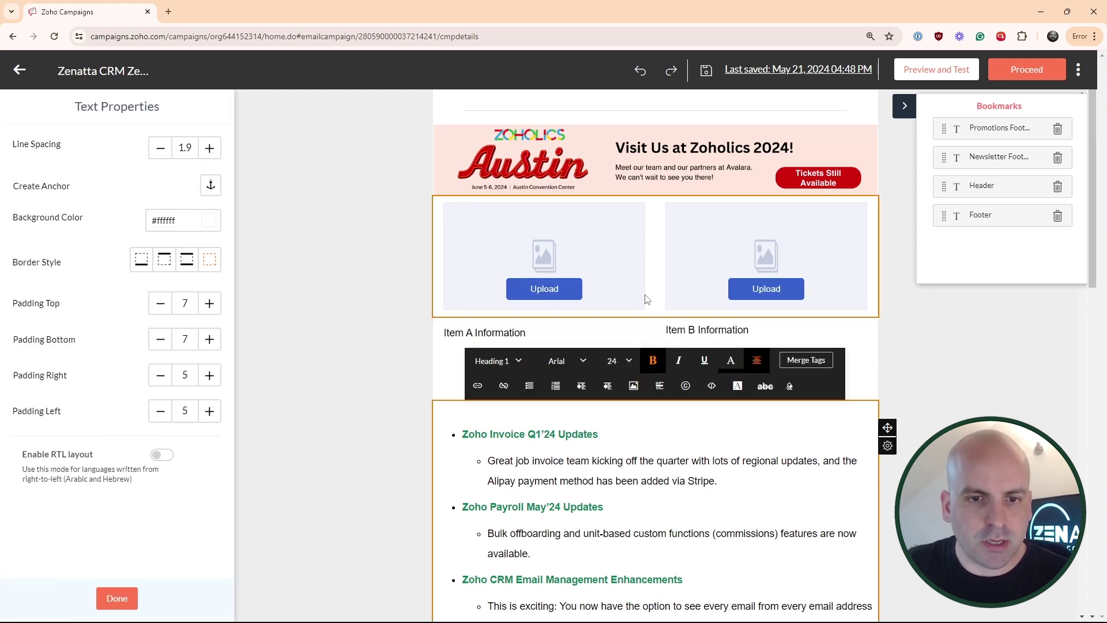
left_click(976, 368)
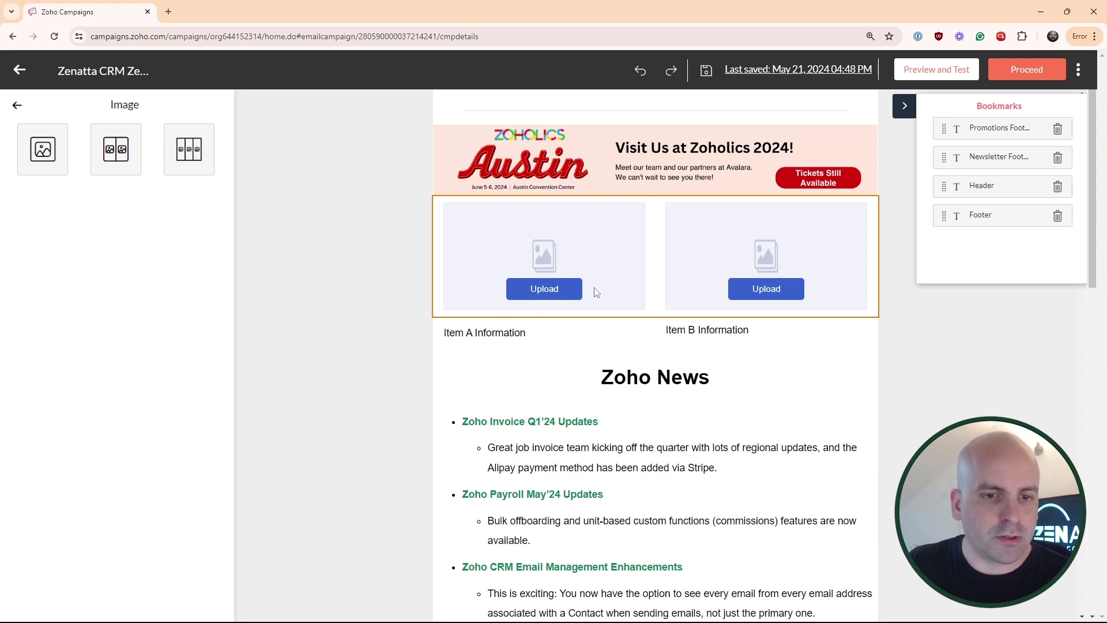
left_click(731, 335)
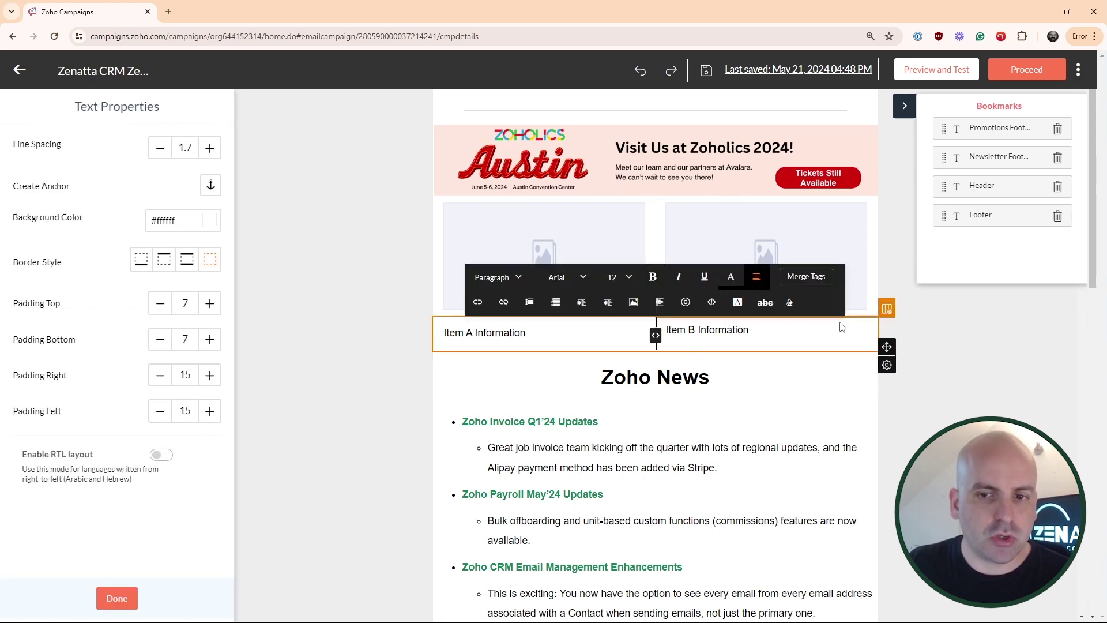
left_click(578, 260)
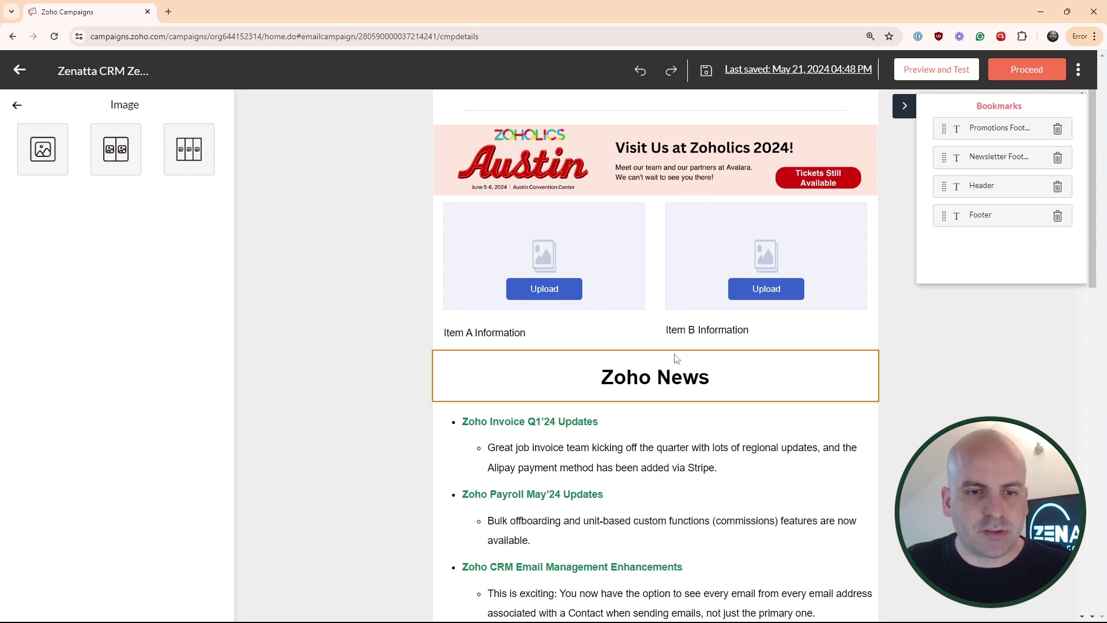
Step: Add a paragraph text block beneath the image placeholder in the left column, inside the same column layout
left_click(16, 106)
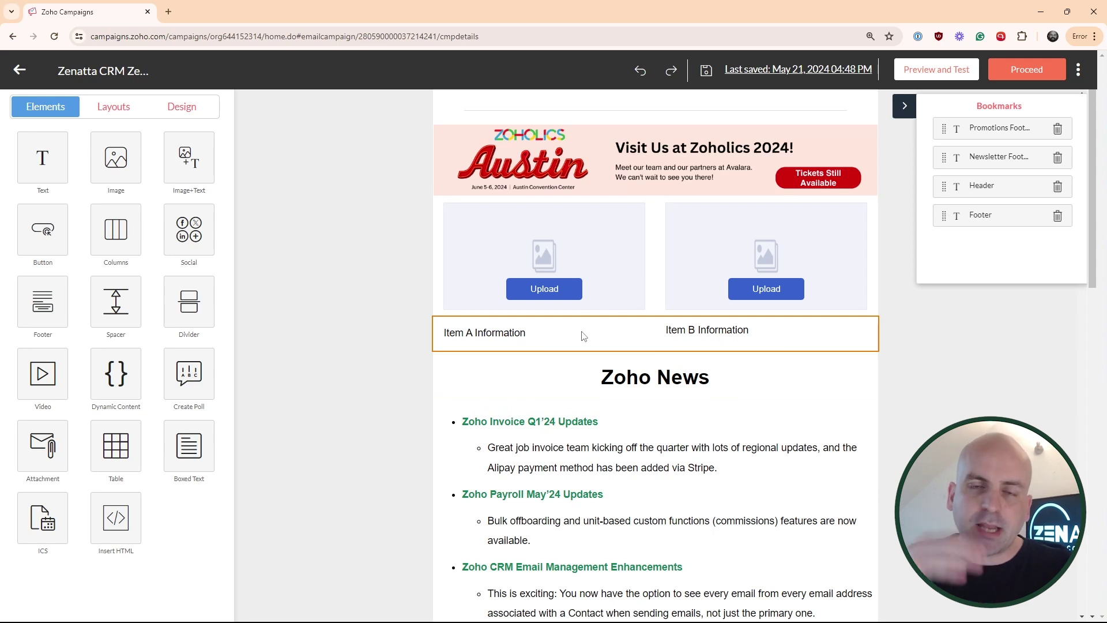
left_click(42, 157)
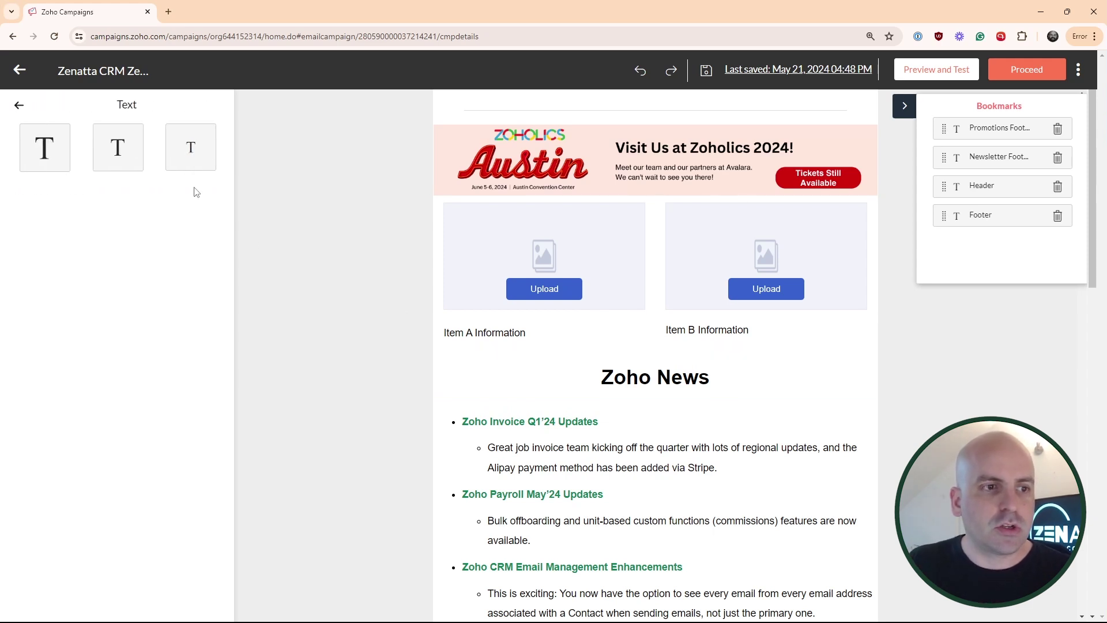
left_click_drag(188, 158, 570, 326)
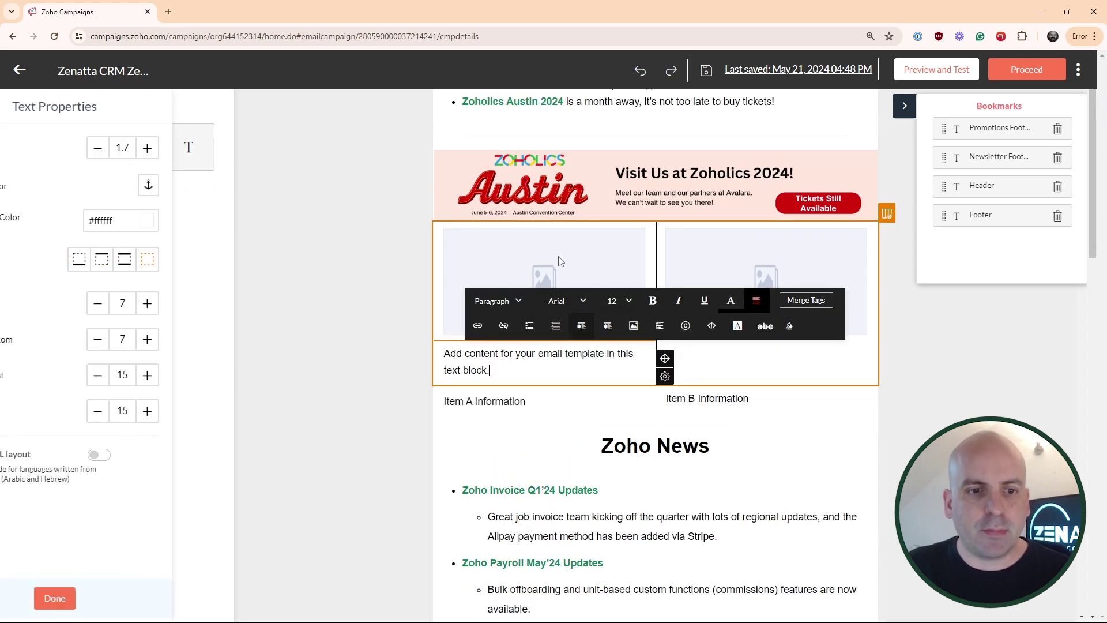
left_click(453, 302)
left_click(607, 352)
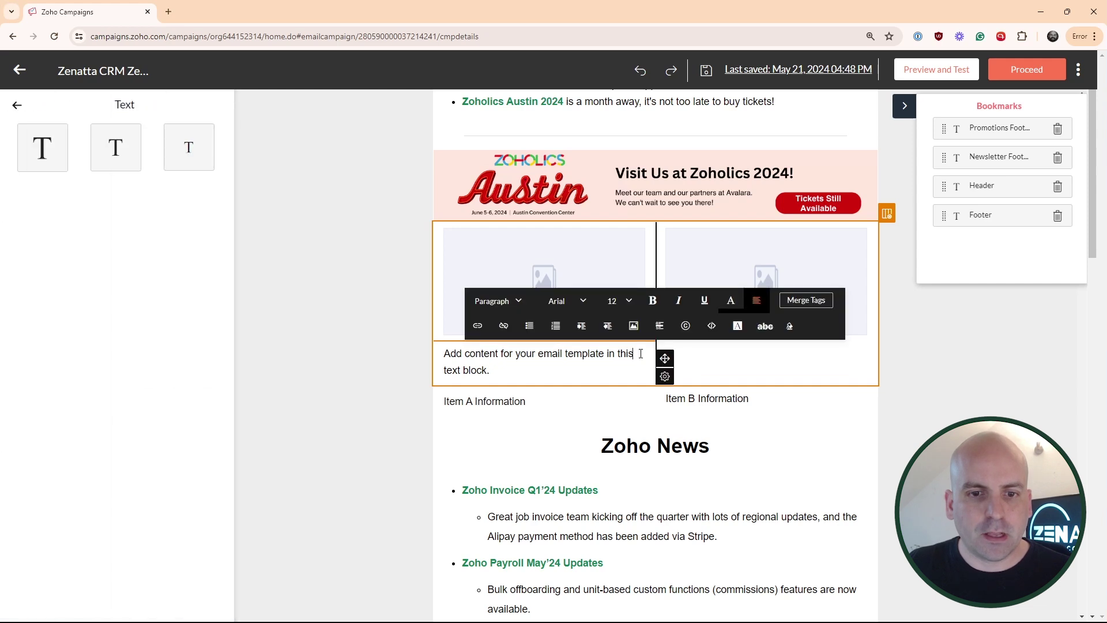
left_click(600, 335)
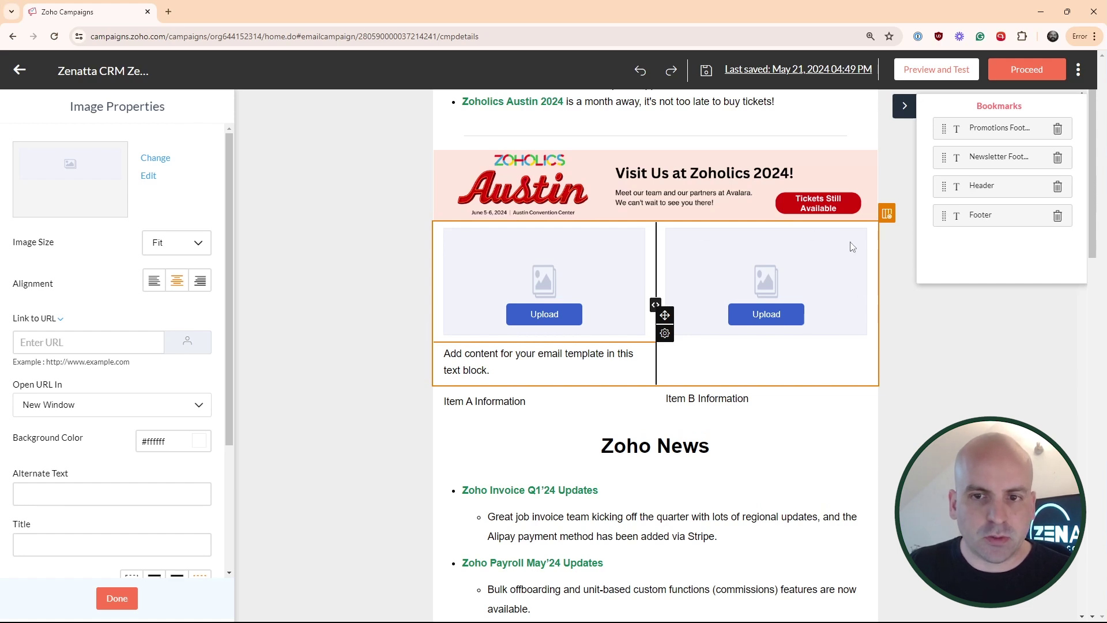
Step: Delete the separate two-column text block containing Item A Information and Item B Information
left_click(830, 400)
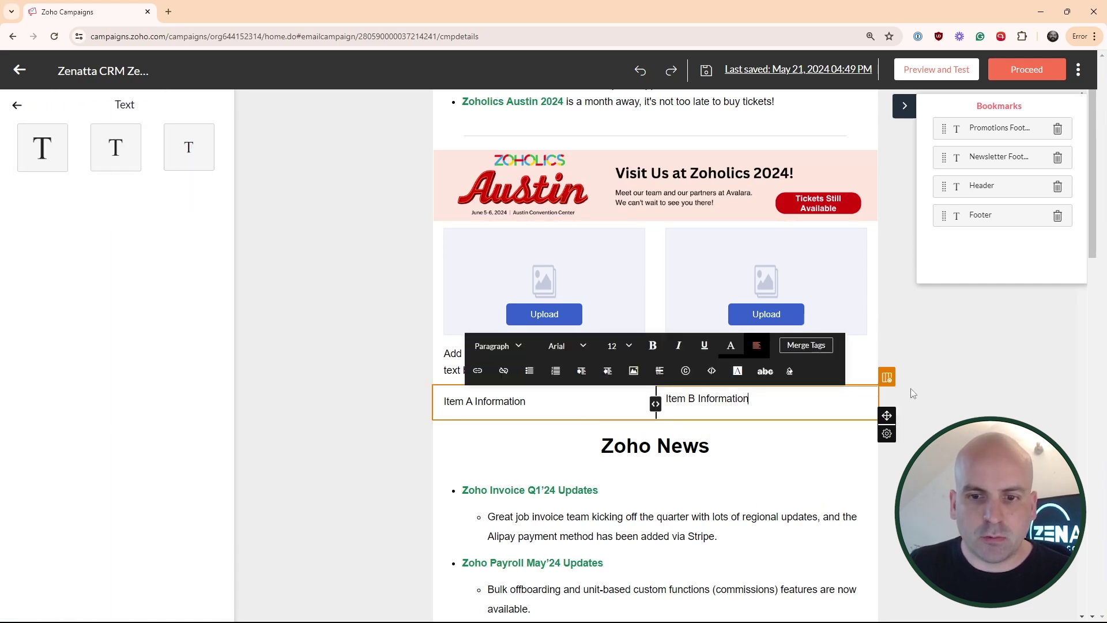
left_click(887, 381)
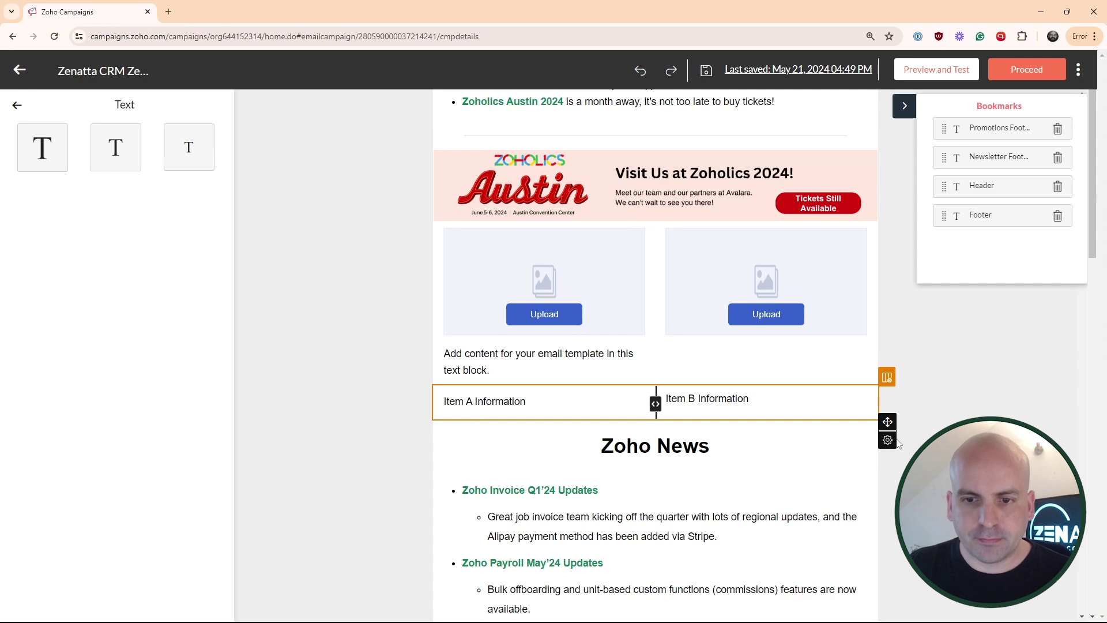
key("Delete")
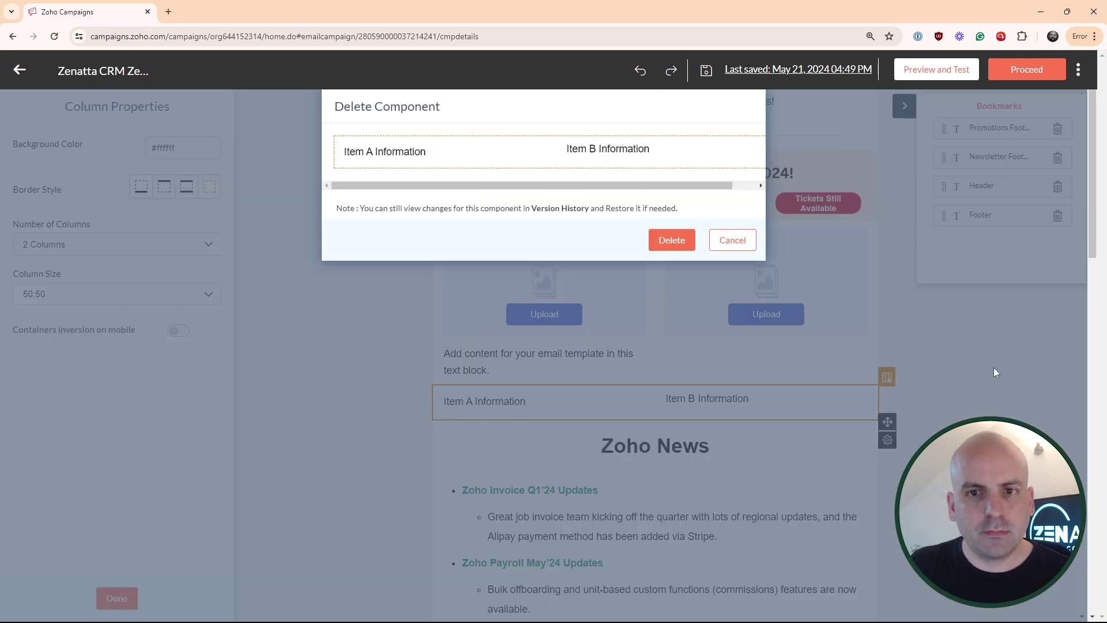
left_click(663, 239)
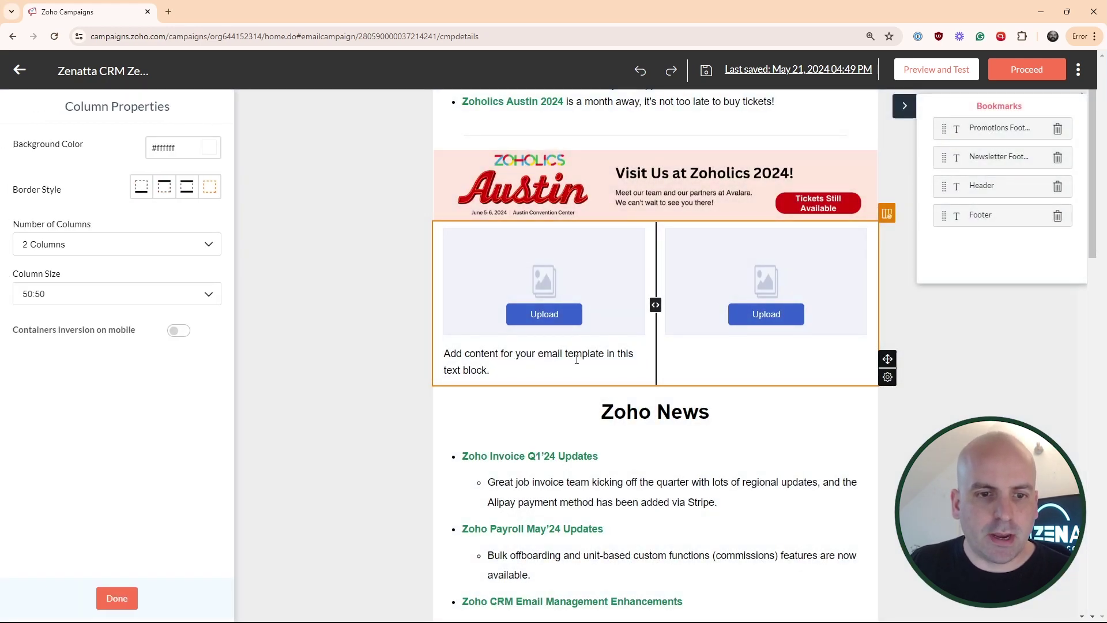
left_click(529, 366)
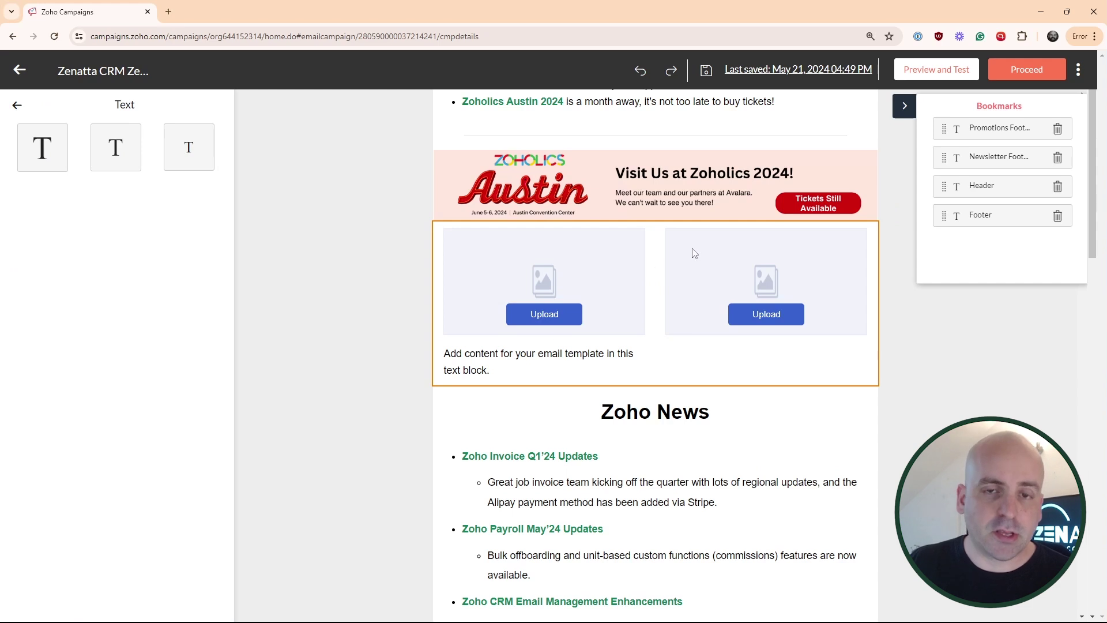